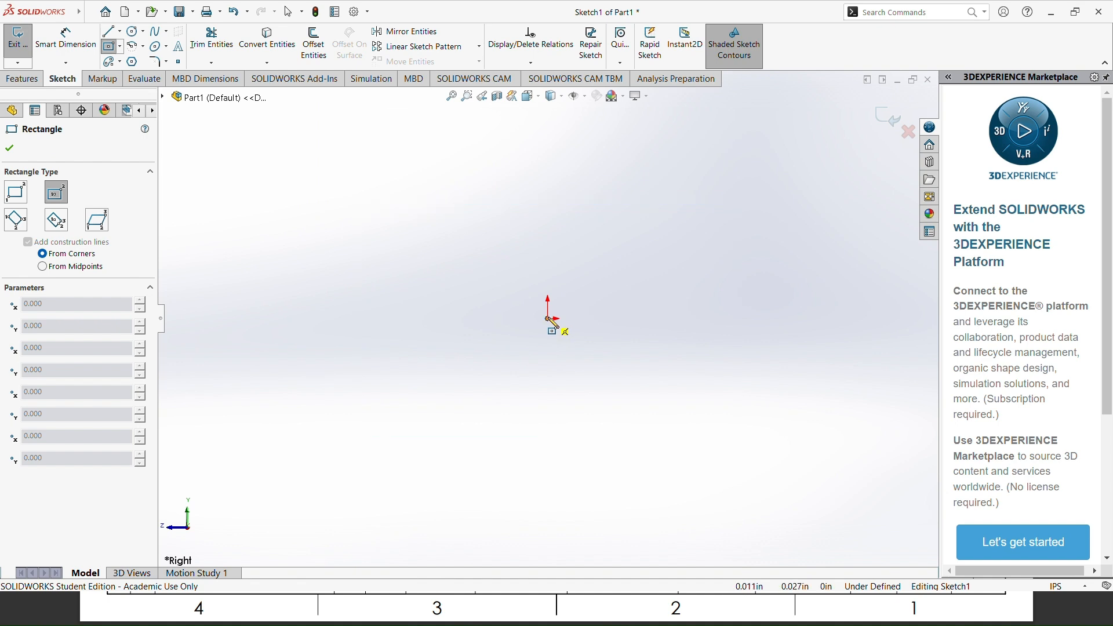
Step: Sketch a center rectangle centred on the origin, about 6.45 in wide and 5.14 in high
{"action": "left_click", "coordinate": [548, 319]}
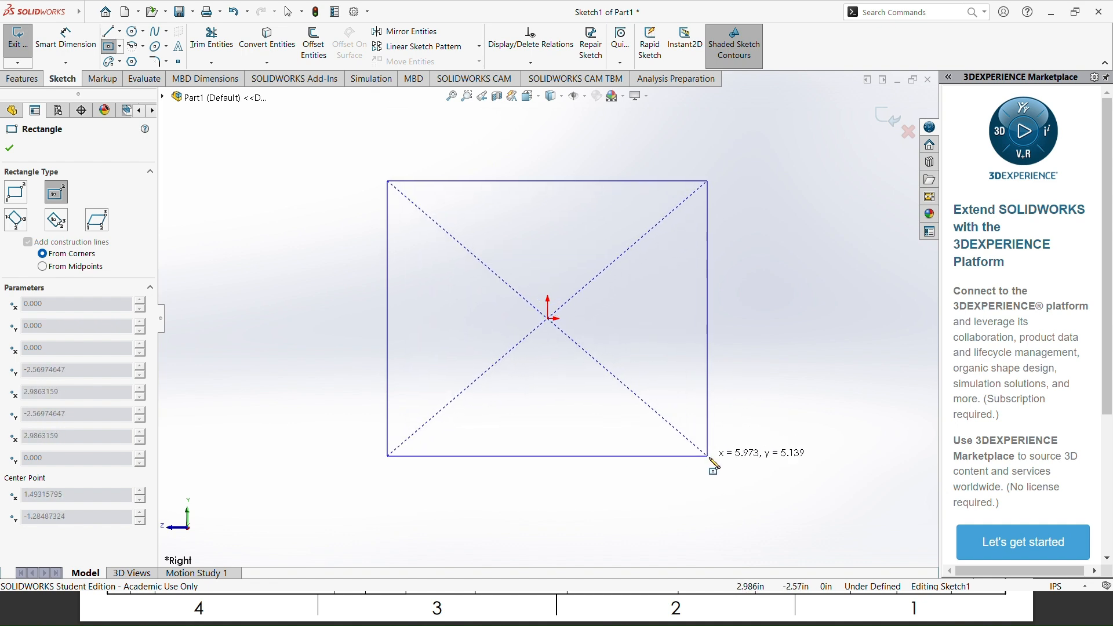
{"action": "left_click", "coordinate": [722, 457]}
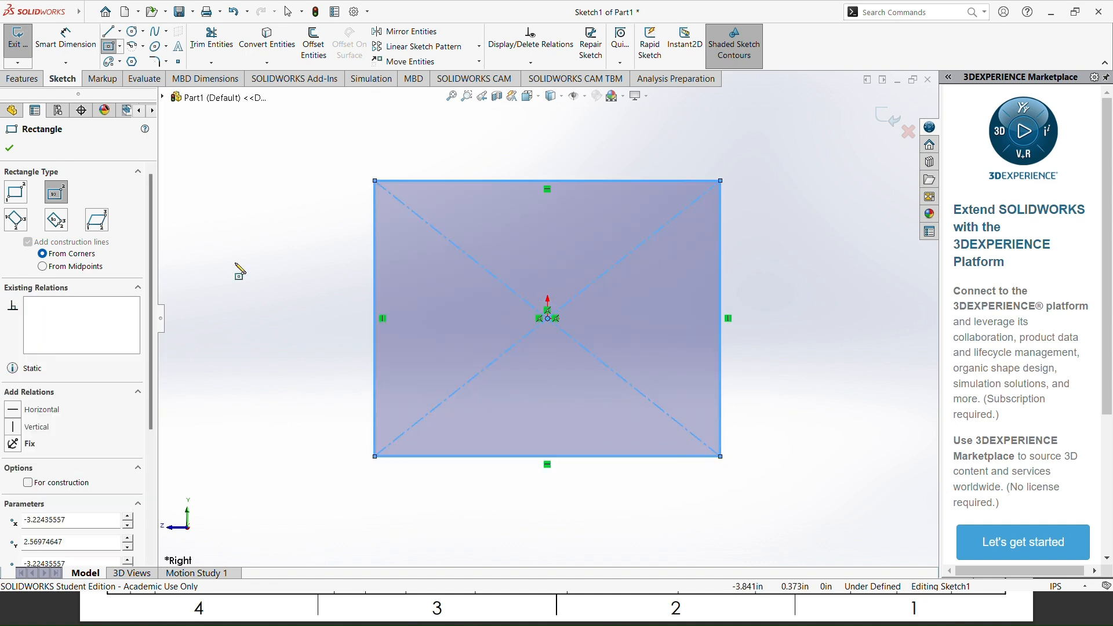
{"action": "left_click", "coordinate": [10, 150]}
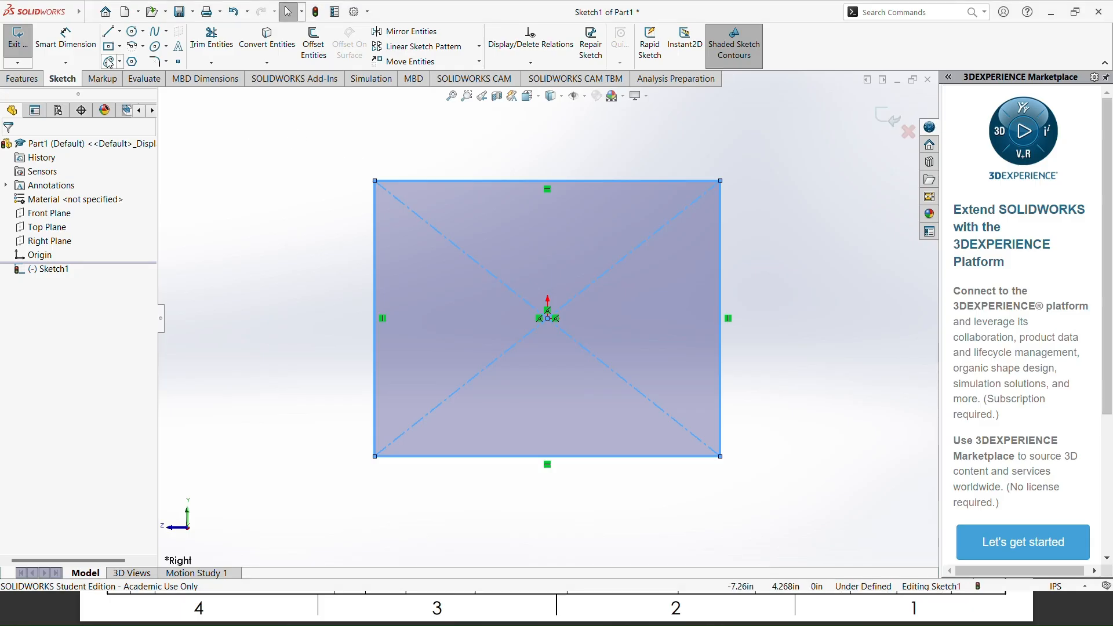
Step: Dimension the rectangle's upper horizontal edge to 14 in
{"action": "left_click", "coordinate": [72, 44]}
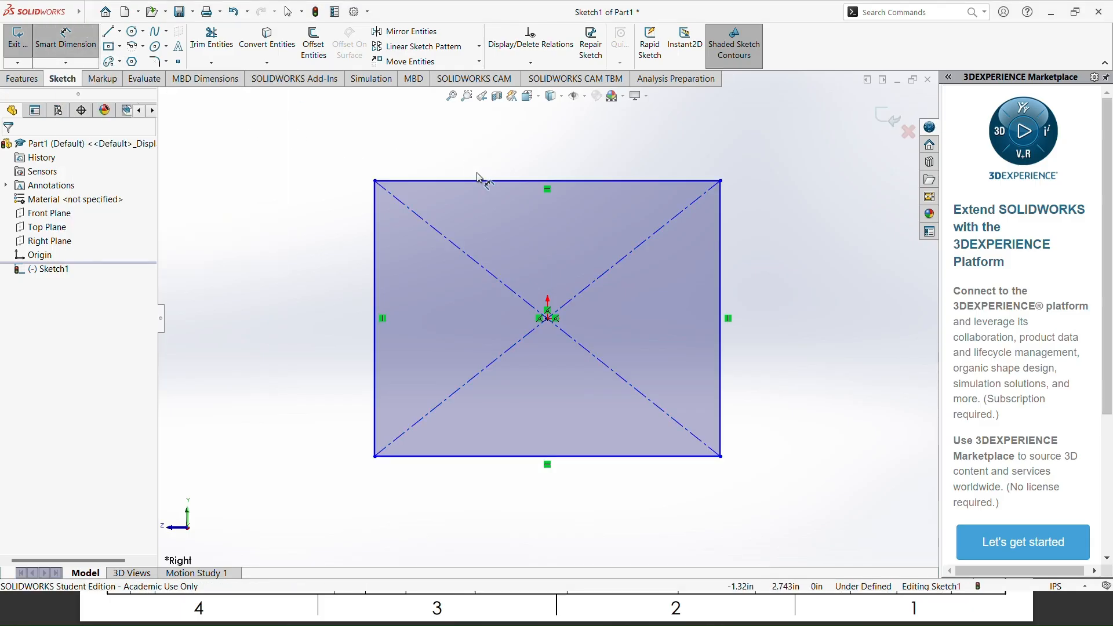
{"action": "left_click", "coordinate": [506, 185]}
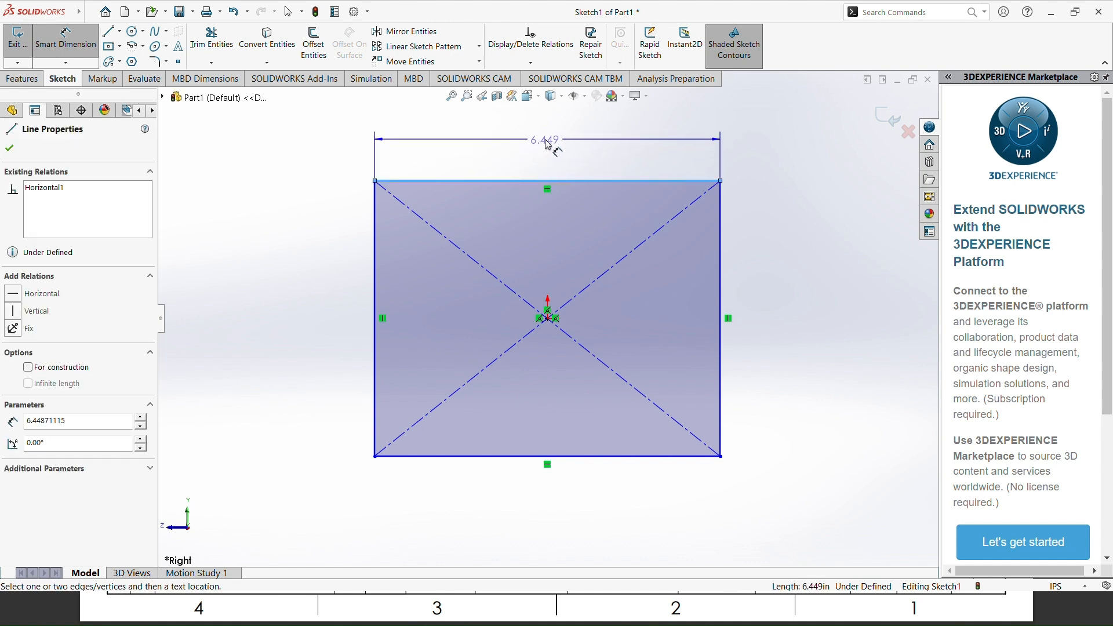
{"action": "left_click", "coordinate": [550, 141]}
{"action": "type", "text": "14"}
{"action": "key", "text": "Return"}
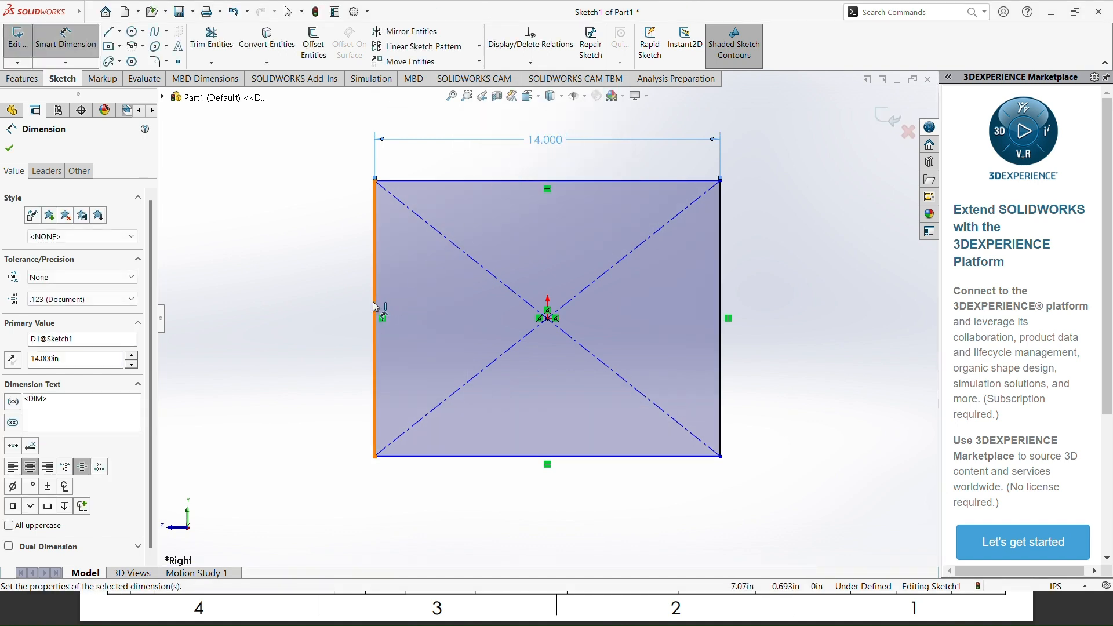
Step: Dimension the rectangle's vertical edge to 12 in
{"action": "left_click", "coordinate": [373, 306]}
{"action": "left_click", "coordinate": [310, 318]}
{"action": "type", "text": "14"}
{"action": "key", "text": "Return"}
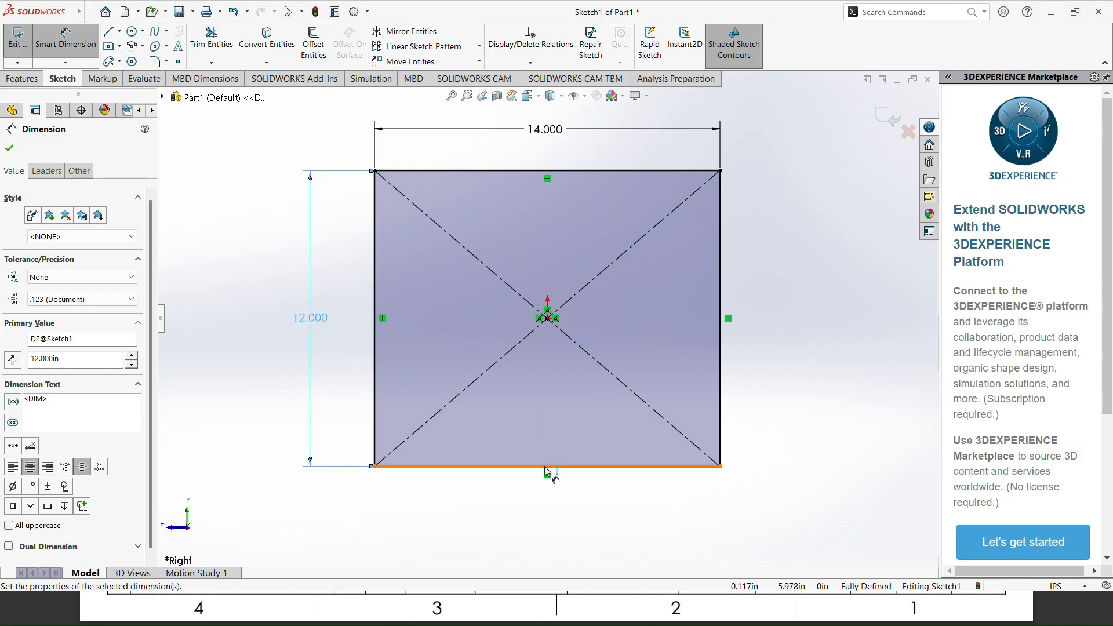
{"action": "scroll", "coordinate": [547, 467], "scroll_direction": "up", "scroll_amount": 4}
{"action": "scroll", "coordinate": [553, 455], "scroll_direction": "down", "scroll_amount": 4}
{"action": "scroll", "coordinate": [556, 434], "scroll_direction": "up", "scroll_amount": 1}
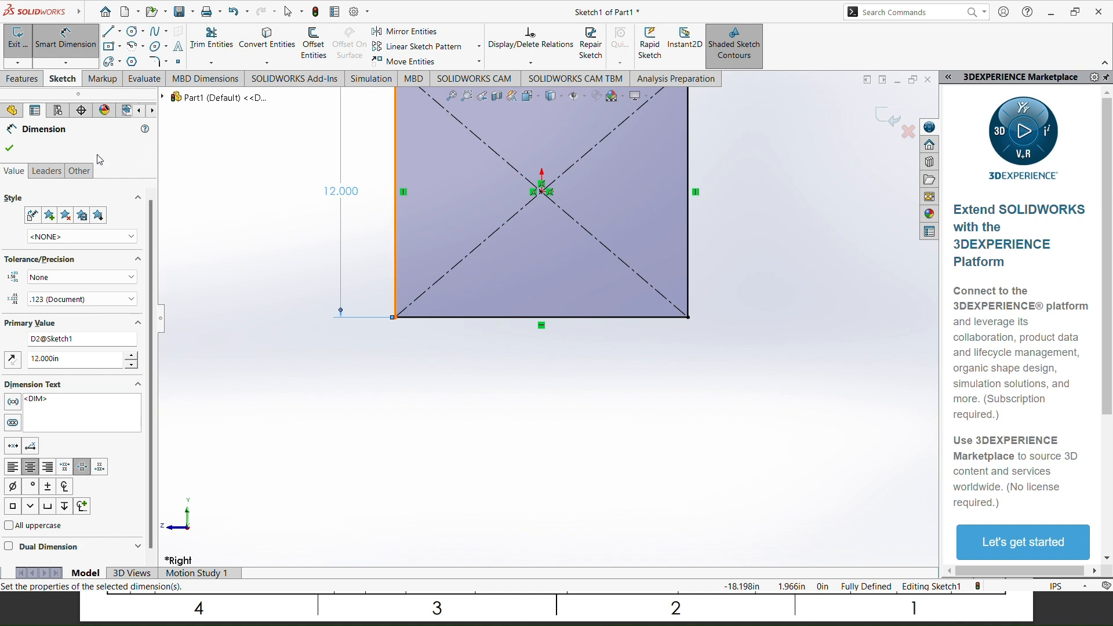
{"action": "left_click", "coordinate": [9, 149]}
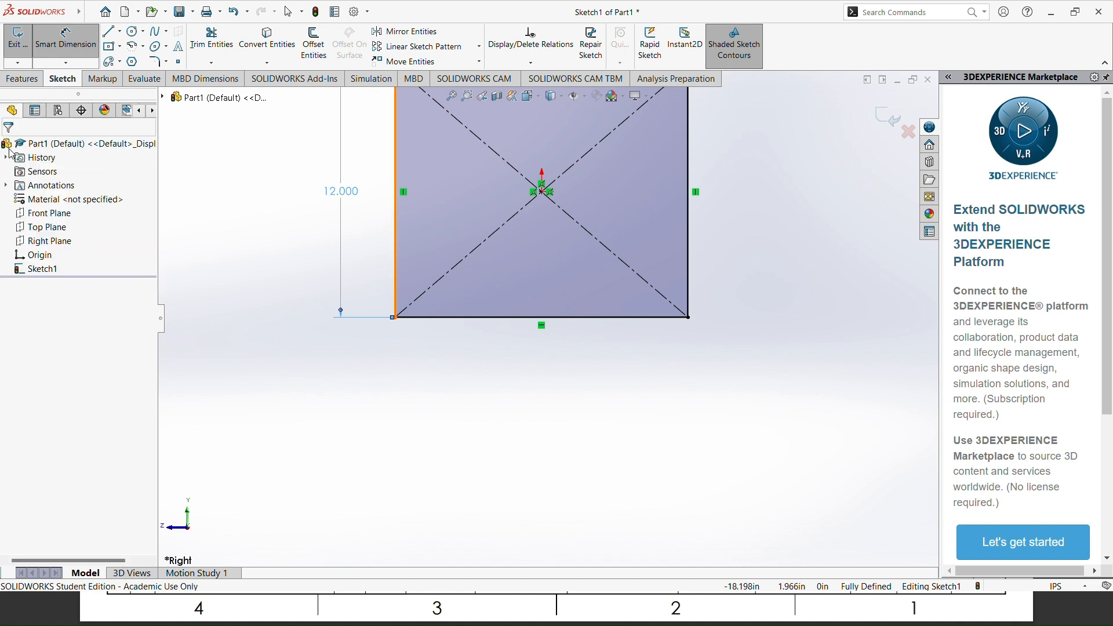
Step: Sketch a circle centred on the midpoint of the rectangle's lower edge, with a radius of about 10 in
{"action": "left_click", "coordinate": [133, 31]}
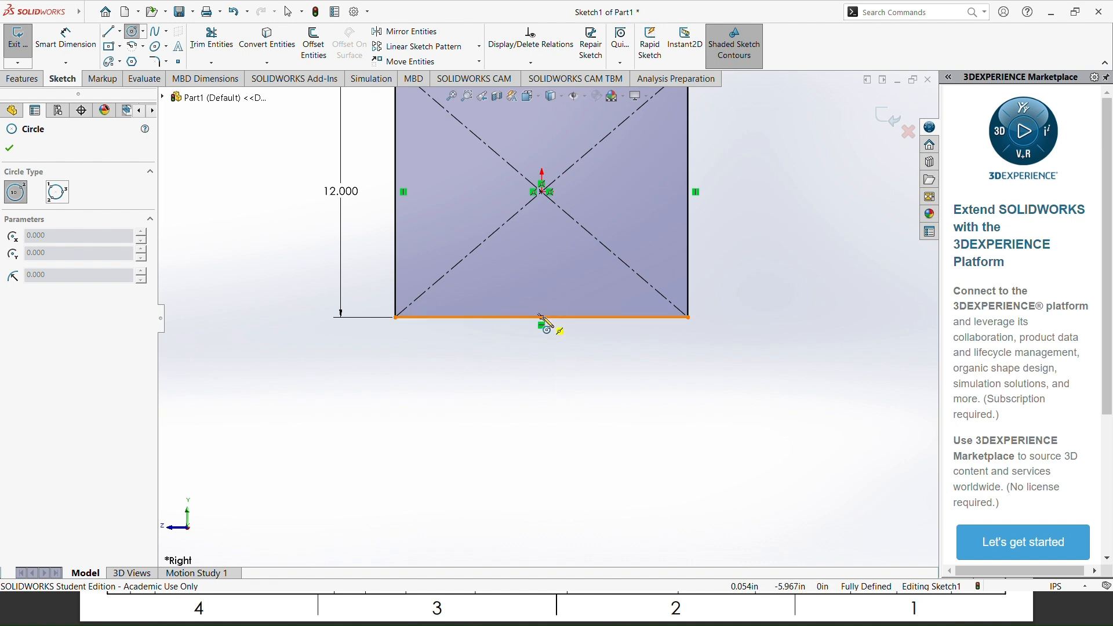
{"action": "left_click", "coordinate": [542, 317]}
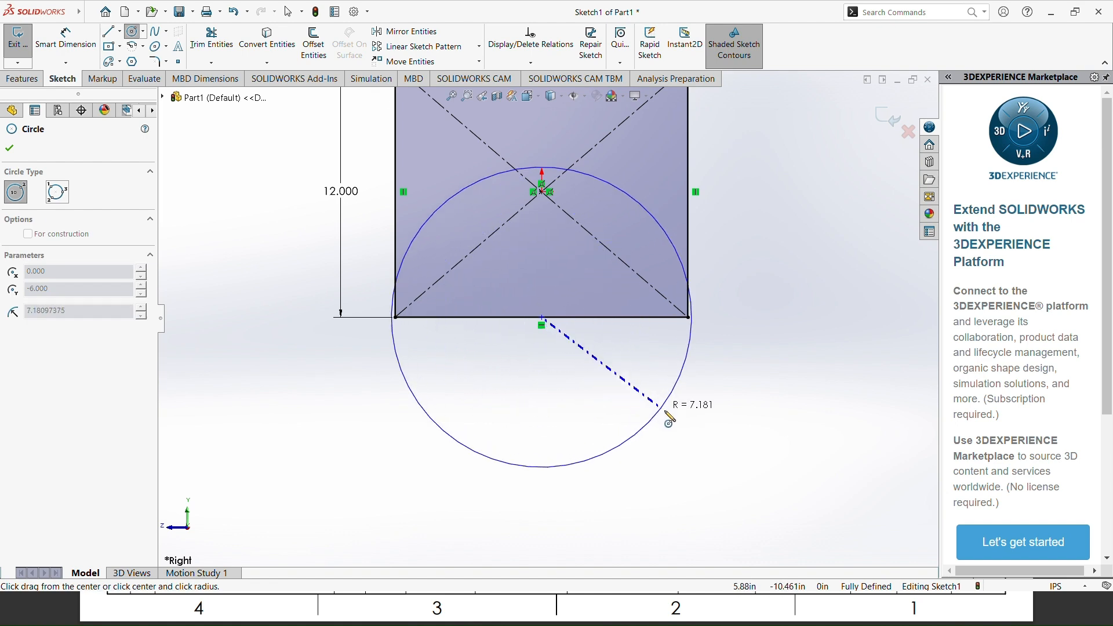
{"action": "left_click", "coordinate": [714, 438]}
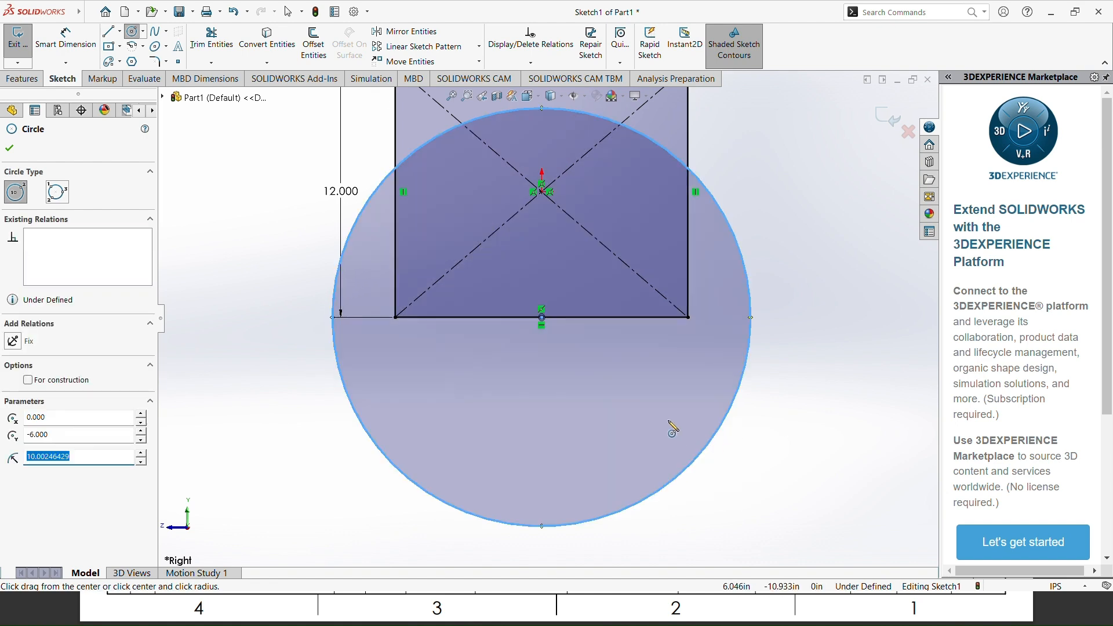
{"action": "left_click", "coordinate": [9, 149]}
Step: Dimension the circle's diameter to 14 in and display that dimension as a radius
{"action": "left_click", "coordinate": [65, 38]}
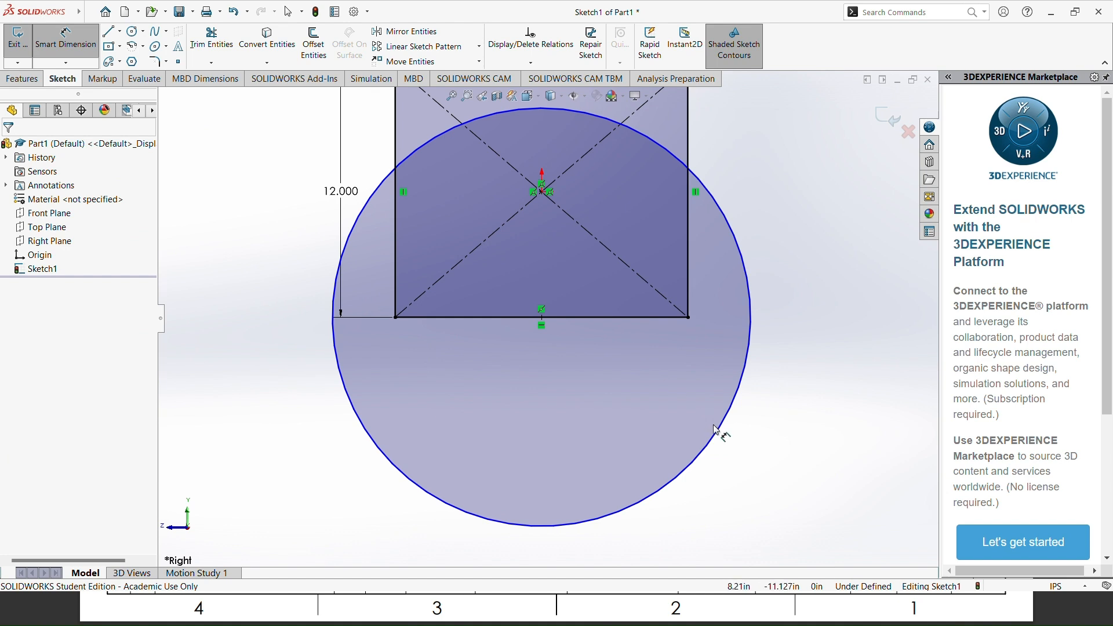
{"action": "left_click", "coordinate": [720, 441]}
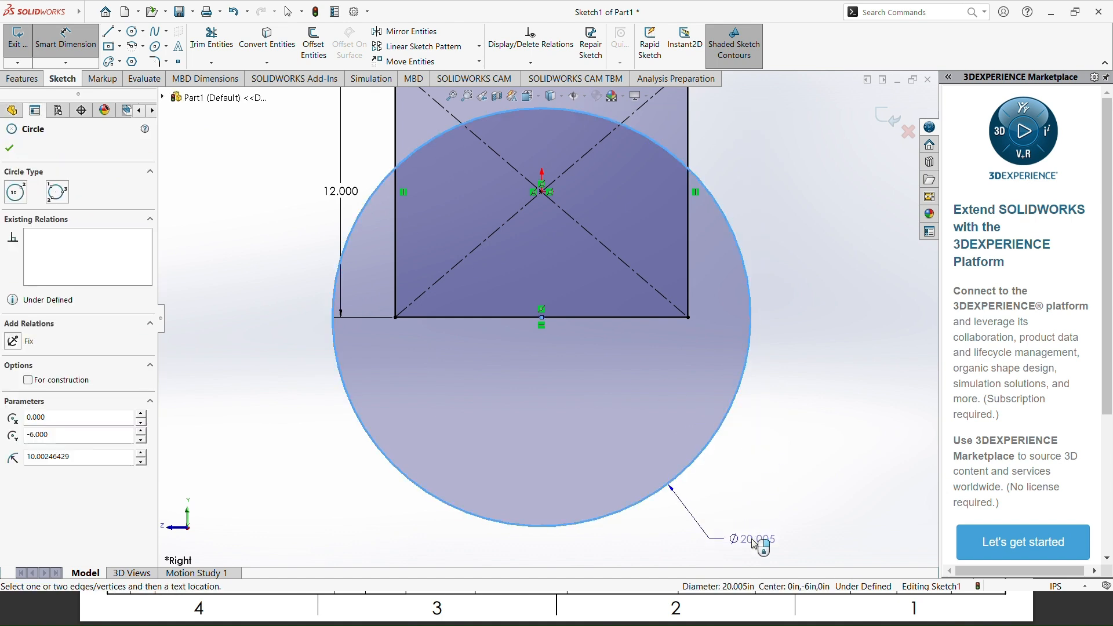
{"action": "left_click", "coordinate": [754, 545]}
{"action": "type", "text": "14"}
{"action": "key", "text": "Return"}
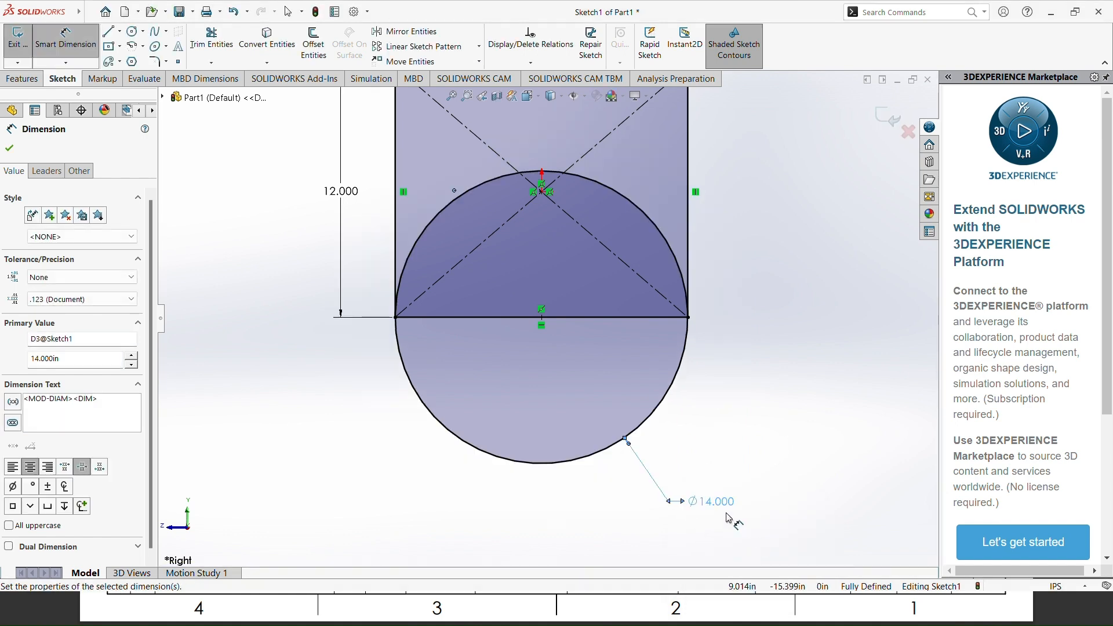
{"action": "right_click", "coordinate": [709, 501]}
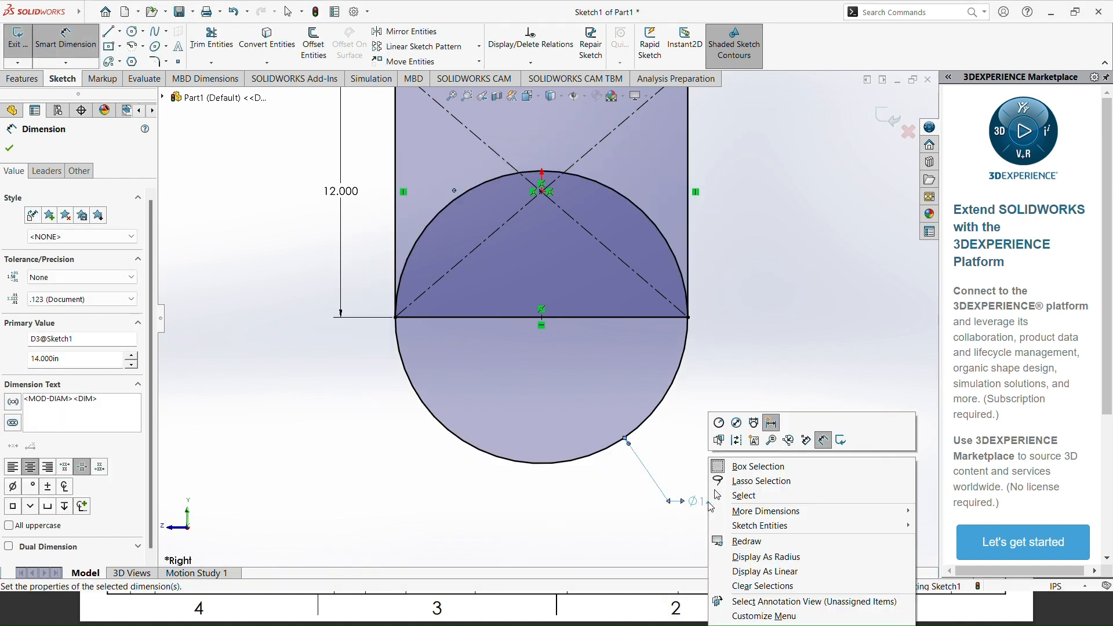
{"action": "left_click", "coordinate": [761, 558]}
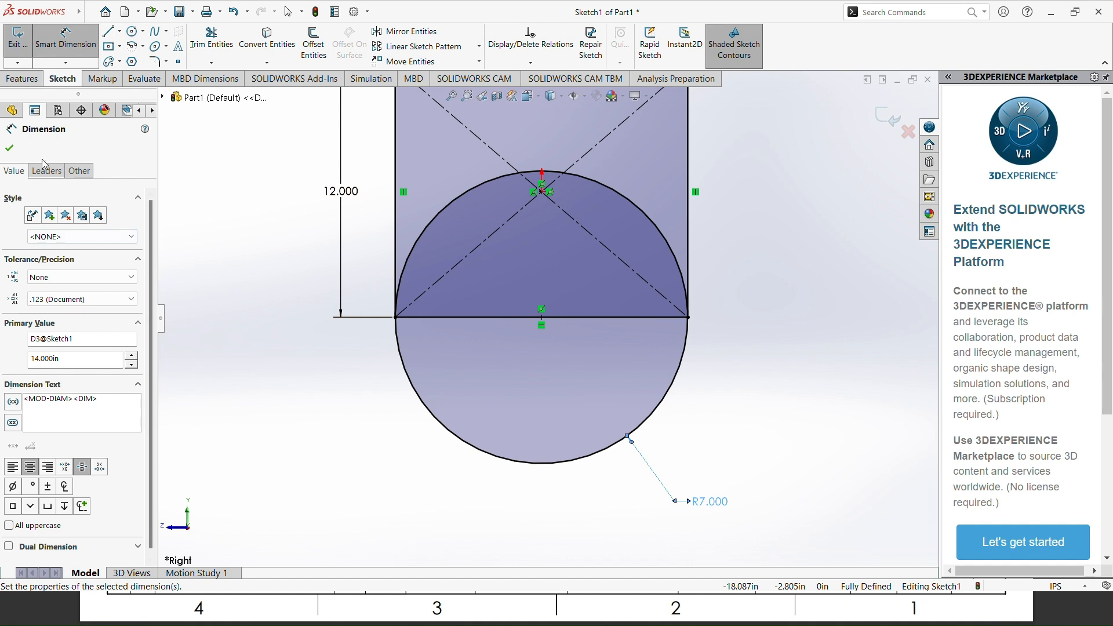
{"action": "left_click", "coordinate": [10, 149]}
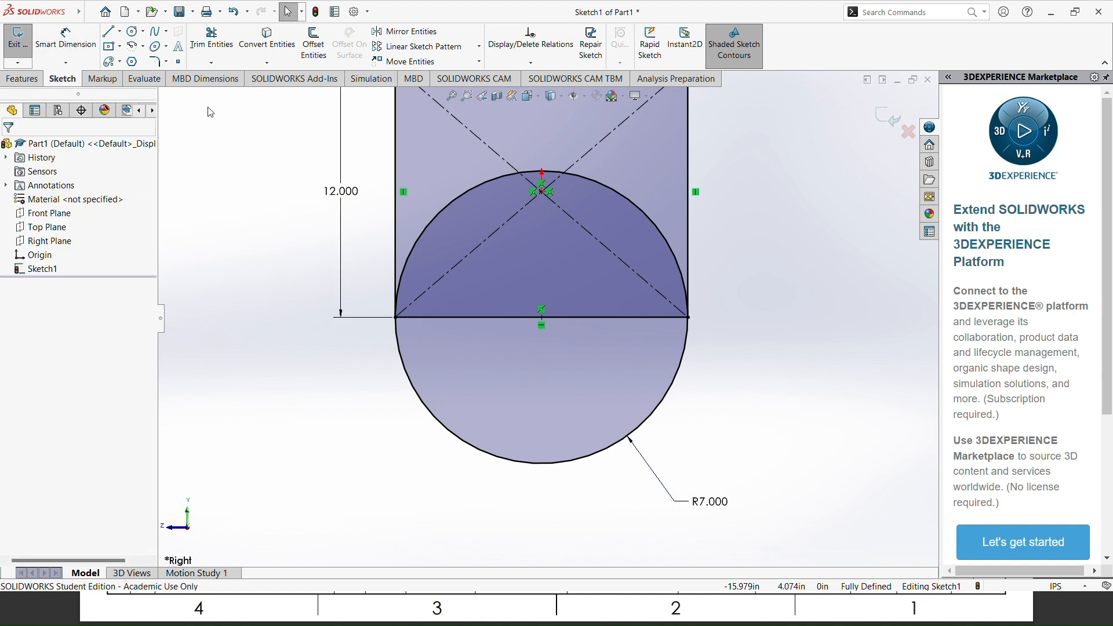
Step: Trim away the rectangle's lower edge and the upper half of the circle with Power trim
{"action": "left_click", "coordinate": [213, 42]}
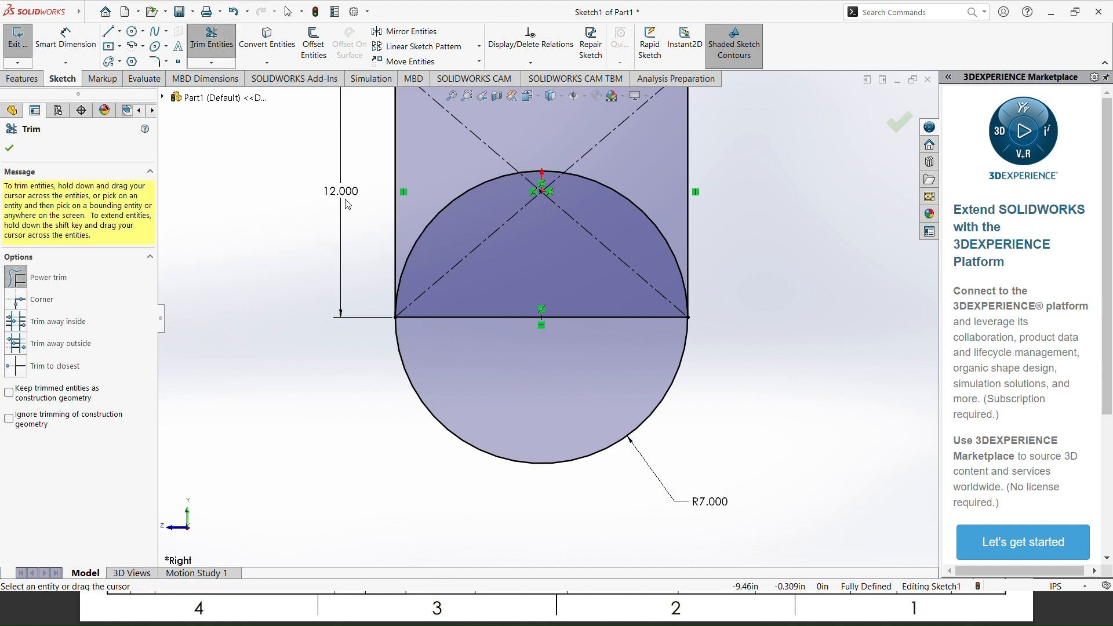
{"action": "left_click_drag", "start_coordinate": [462, 300], "coordinate": [486, 326]}
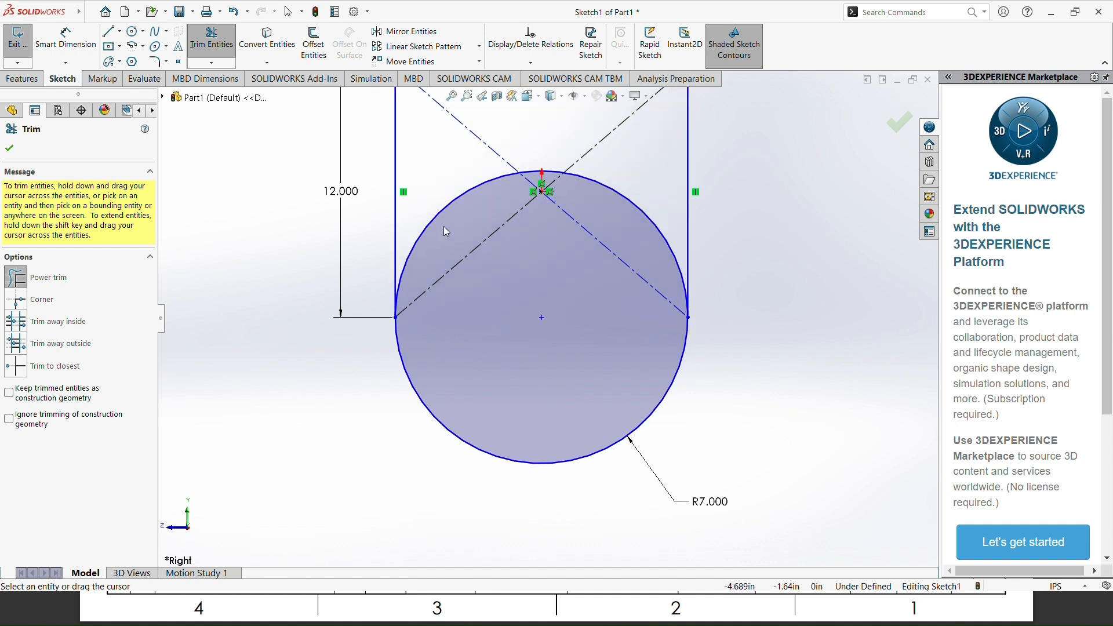
{"action": "left_click_drag", "start_coordinate": [443, 226], "coordinate": [435, 186]}
{"action": "mouse_move", "coordinate": [551, 182]}
{"action": "left_mouse_down"}
{"action": "mouse_move", "coordinate": [561, 153]}
{"action": "mouse_move", "coordinate": [556, 174]}
{"action": "left_mouse_up"}
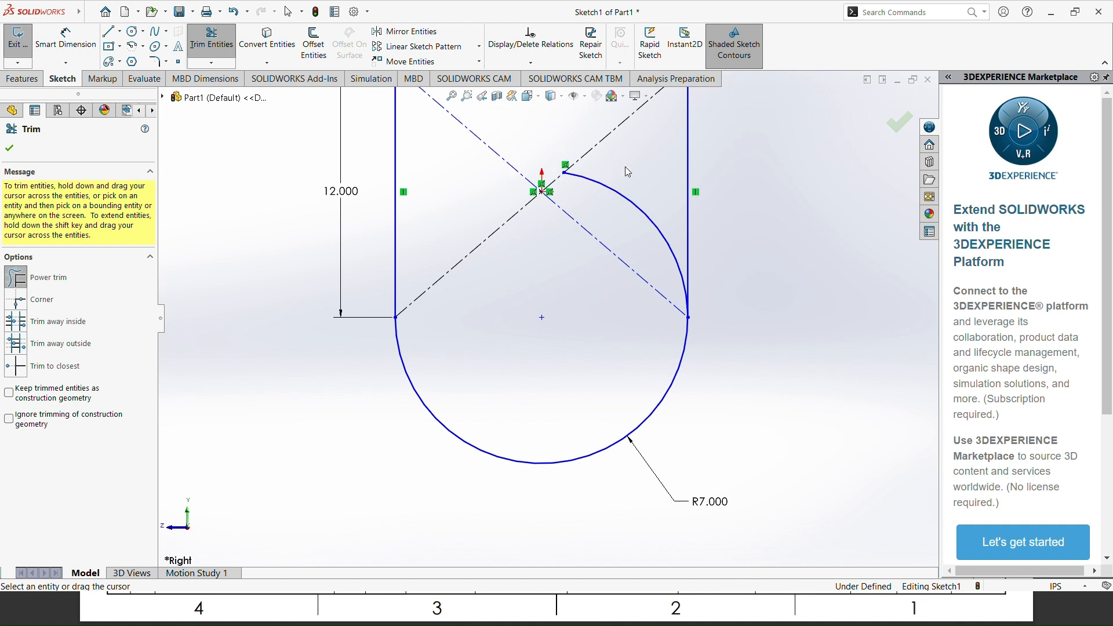
{"action": "left_click_drag", "start_coordinate": [625, 166], "coordinate": [620, 203]}
{"action": "scroll", "coordinate": [746, 266], "scroll_direction": "up", "scroll_amount": 1}
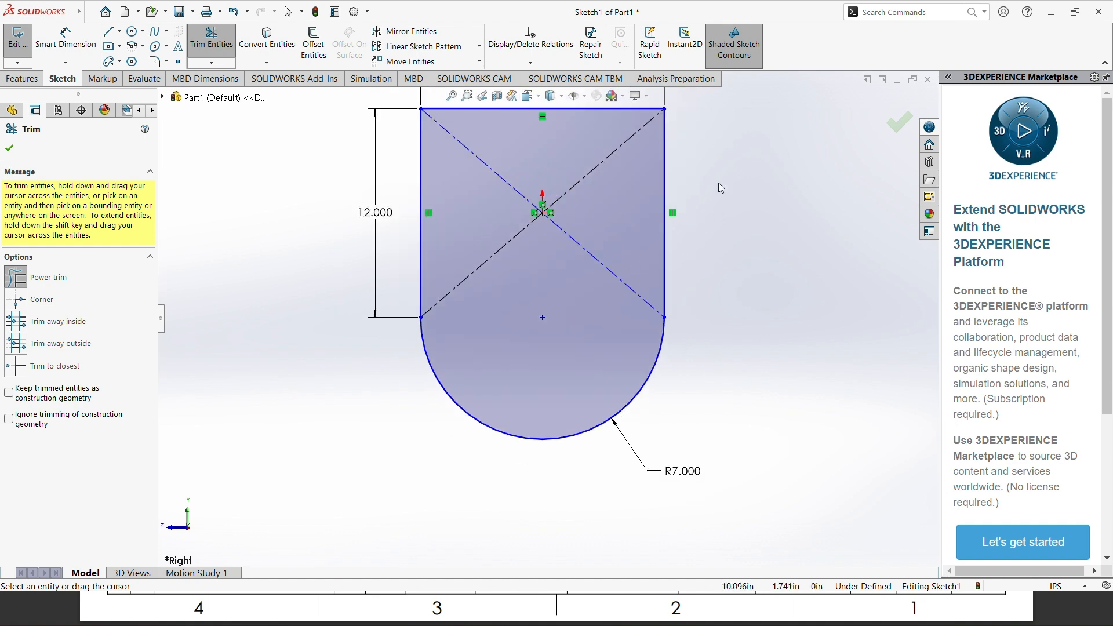
{"action": "scroll", "coordinate": [719, 184], "scroll_direction": "up", "scroll_amount": 1}
{"action": "scroll", "coordinate": [719, 189], "scroll_direction": "down", "scroll_amount": 1}
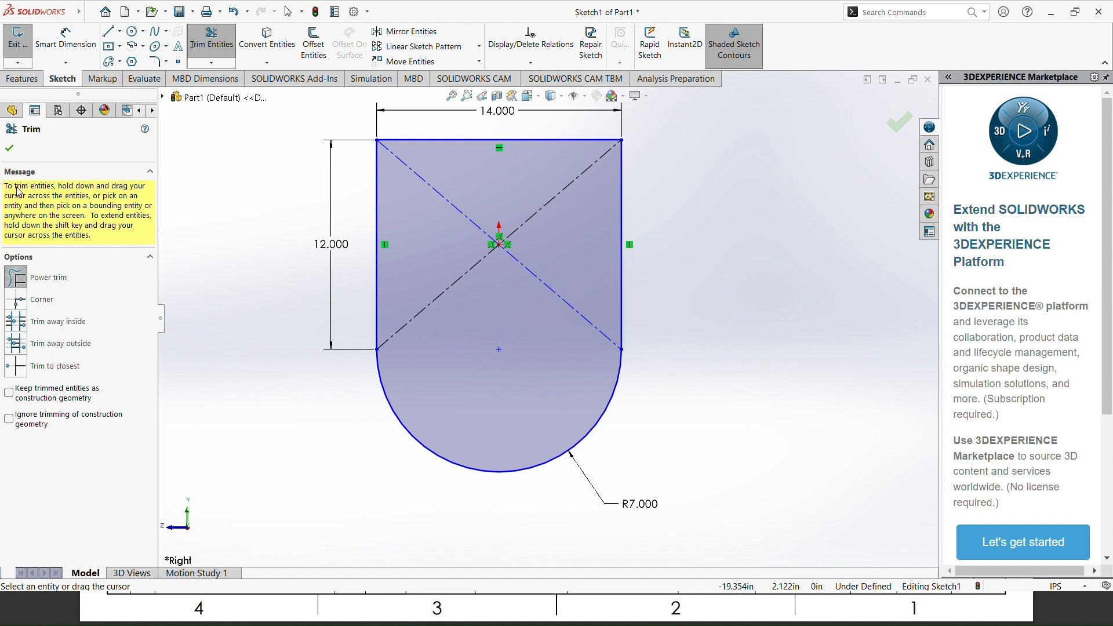
{"action": "left_click", "coordinate": [9, 149]}
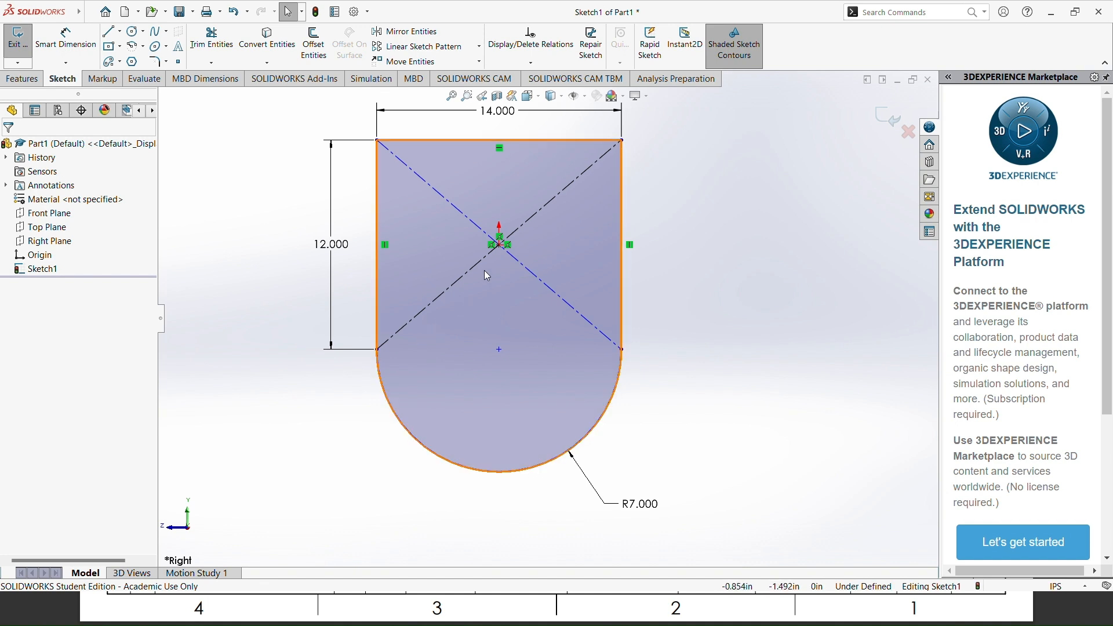
Step: Add a Vertical relation between the rectangle's centre point and the lowest point of the arc
{"action": "left_click", "coordinate": [501, 245]}
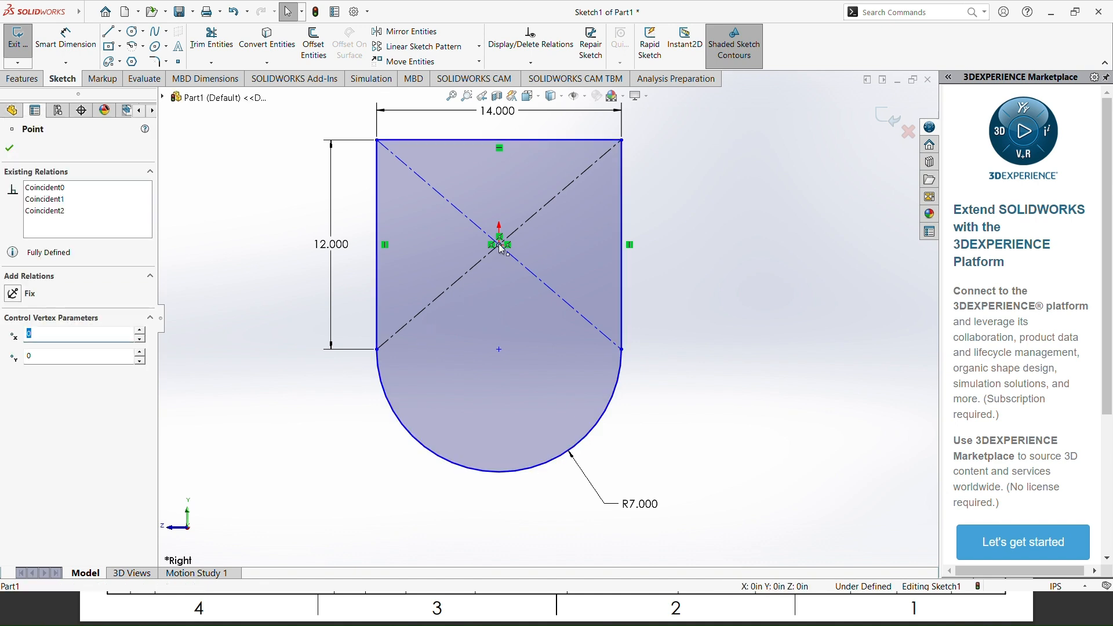
{"action": "left_click", "coordinate": [500, 473], "text": "ctrl"}
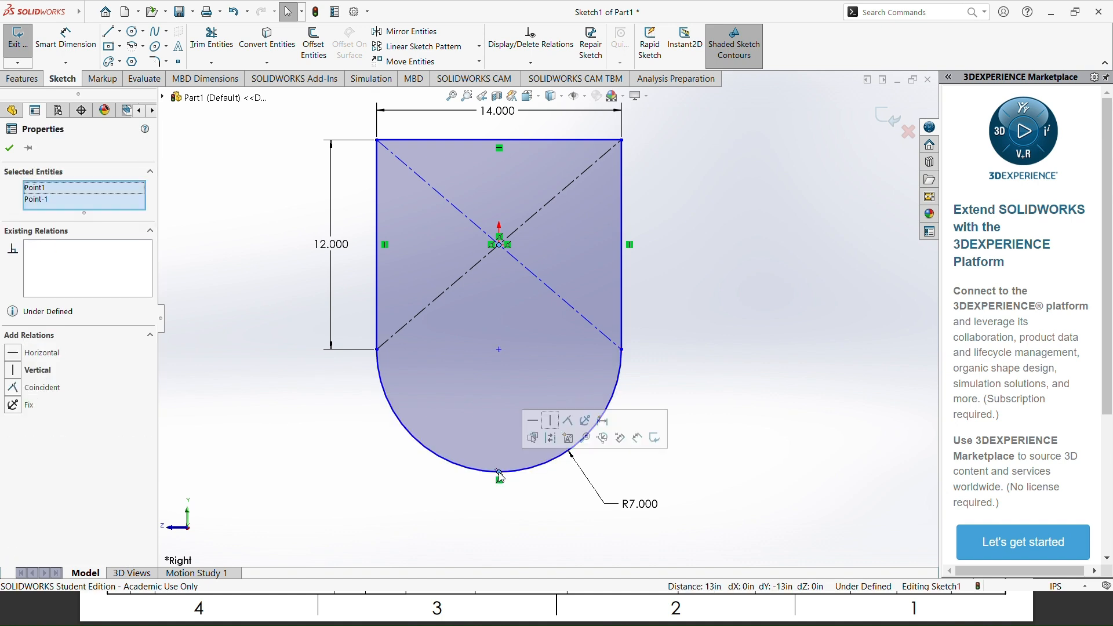
{"action": "left_click", "coordinate": [36, 371]}
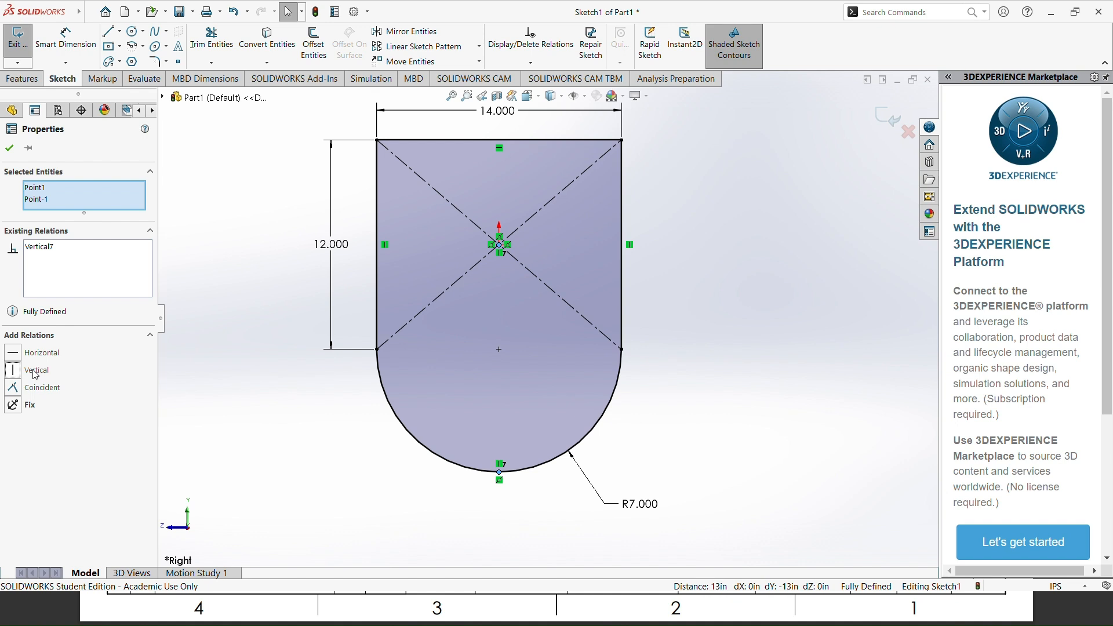
{"action": "left_click", "coordinate": [9, 148]}
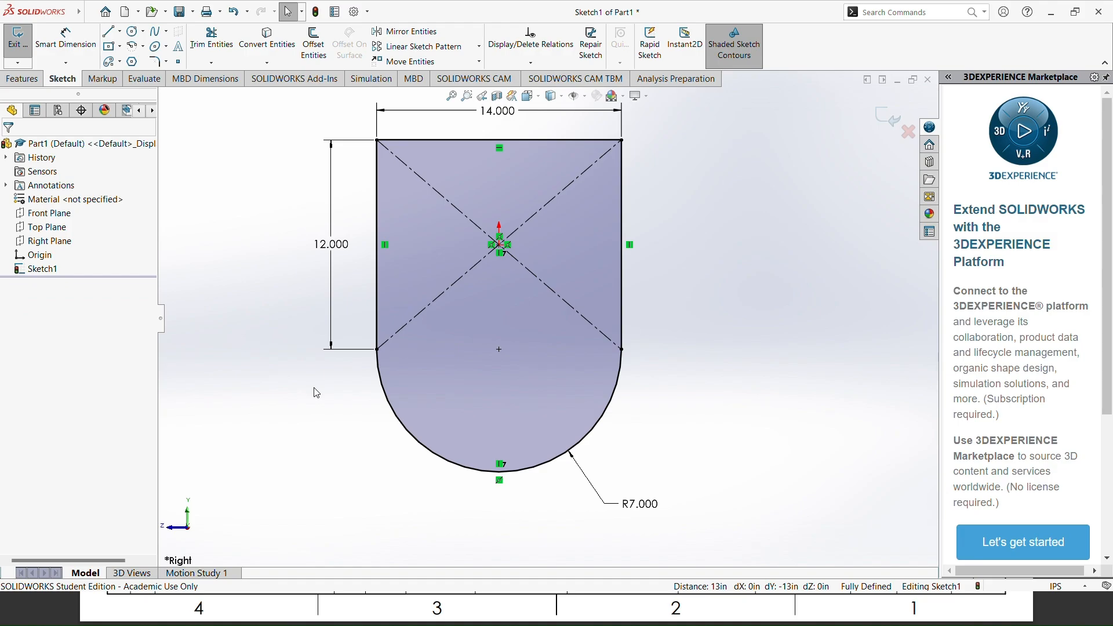
Step: Check the plate thickness in the reference drawing and extrude the sketch as a Blind boss 0.75 in deep
{"action": "key", "text": "alt+Tab"}
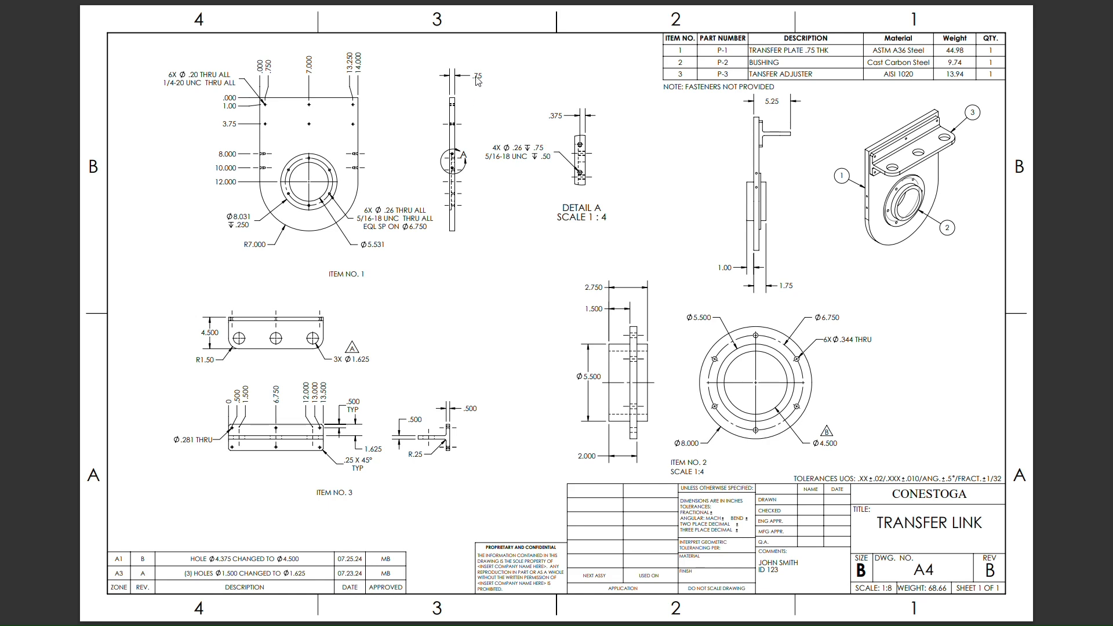
{"action": "key", "text": "alt+Tab"}
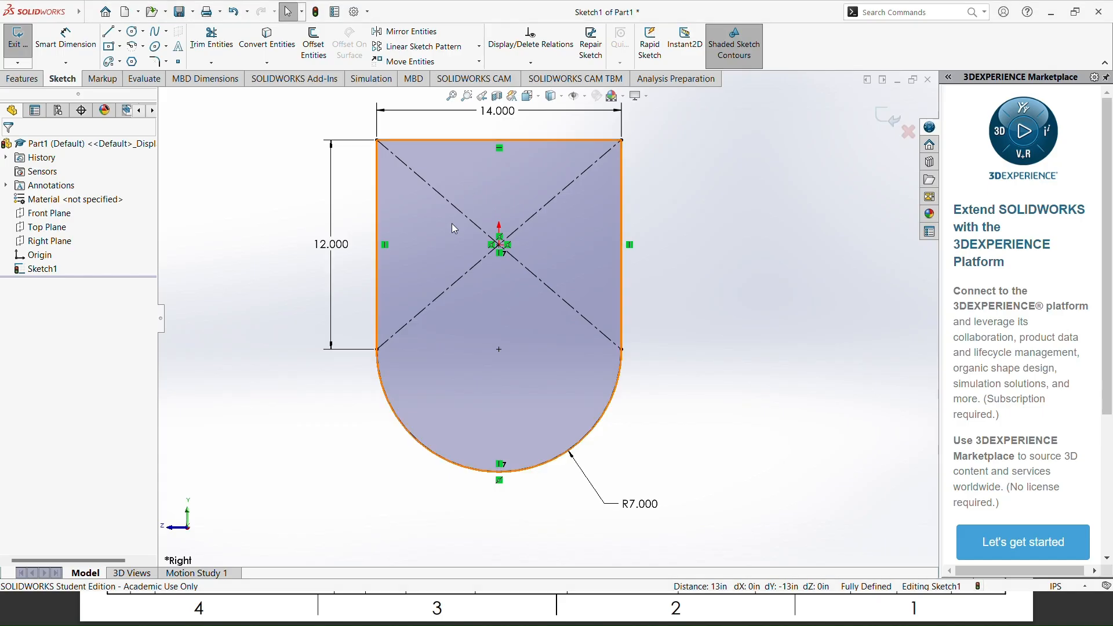
{"action": "left_click", "coordinate": [24, 80]}
{"action": "left_click", "coordinate": [34, 47]}
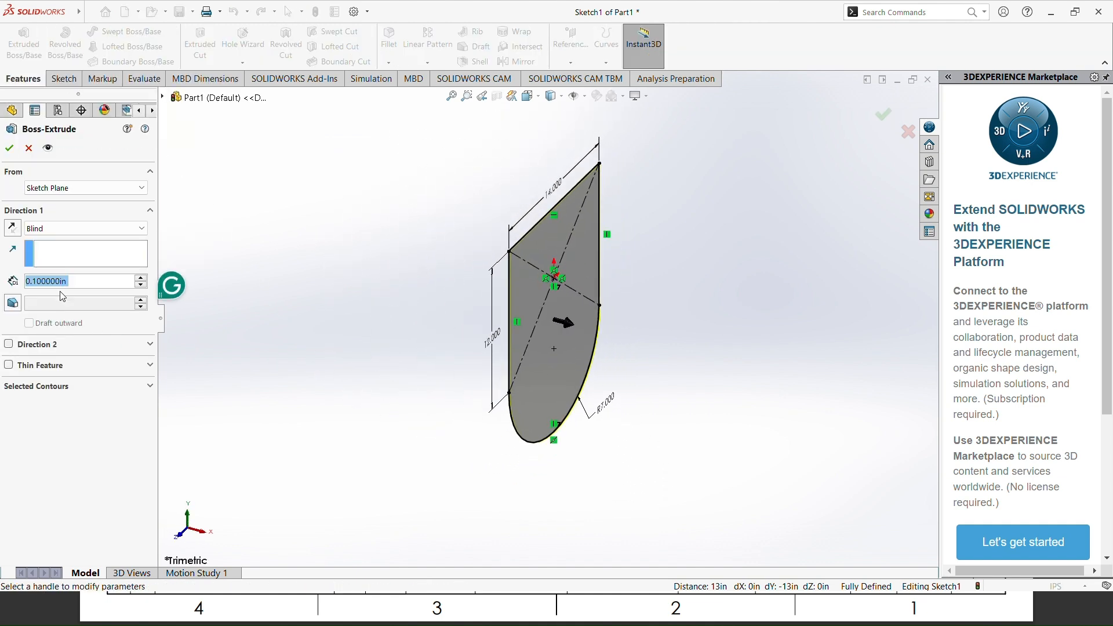
{"action": "type", "text": ".75"}
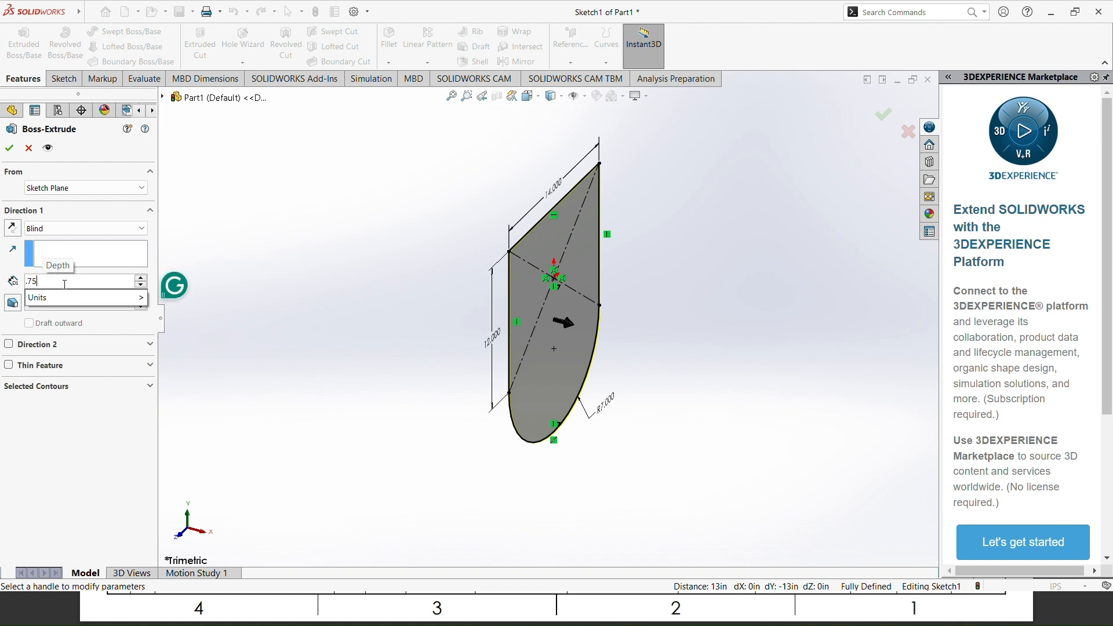
{"action": "key", "text": "Return"}
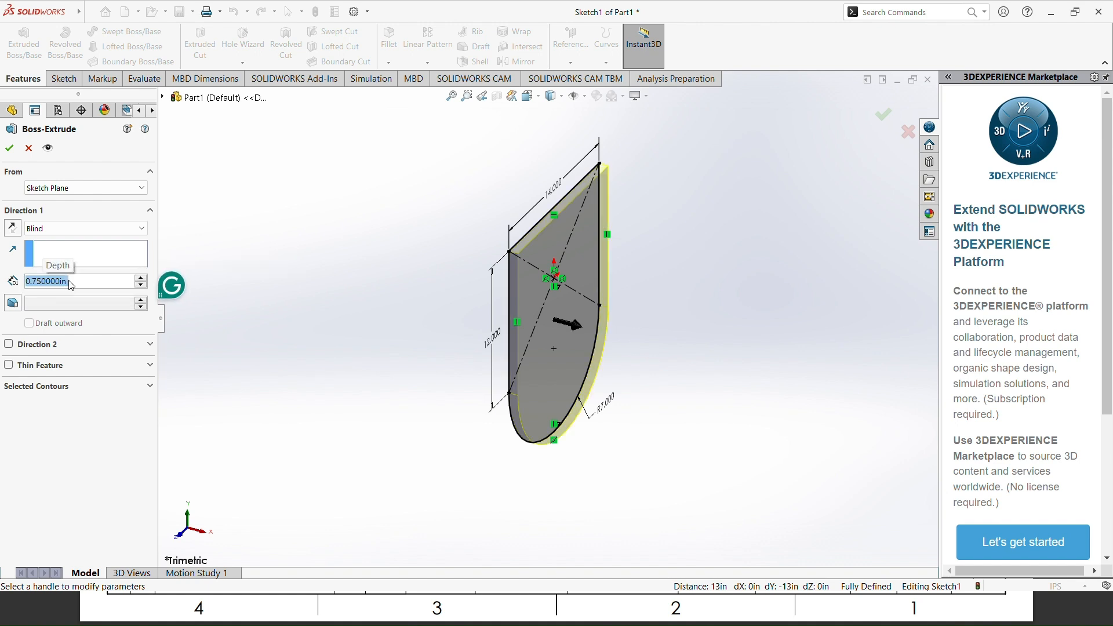
{"action": "left_click", "coordinate": [10, 150]}
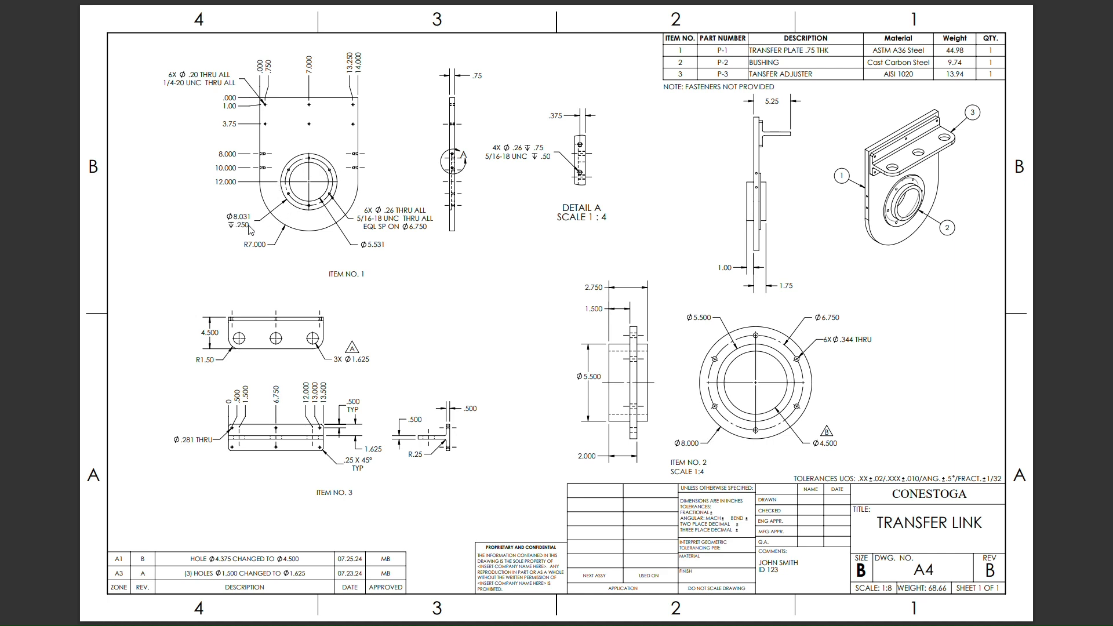
Step: Switch to SOLIDWORKS and sketch a circle of about 4.4 in radius on the plate's front face, centred on the rounded end's centre
{"action": "key", "text": "alt+Tab"}
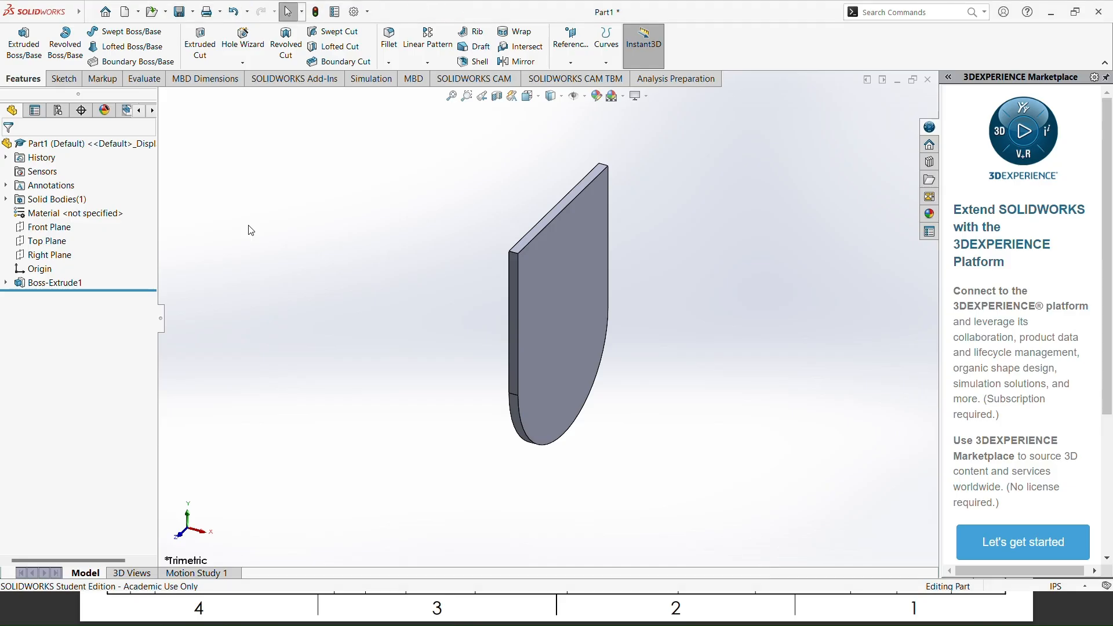
{"action": "left_click", "coordinate": [559, 280]}
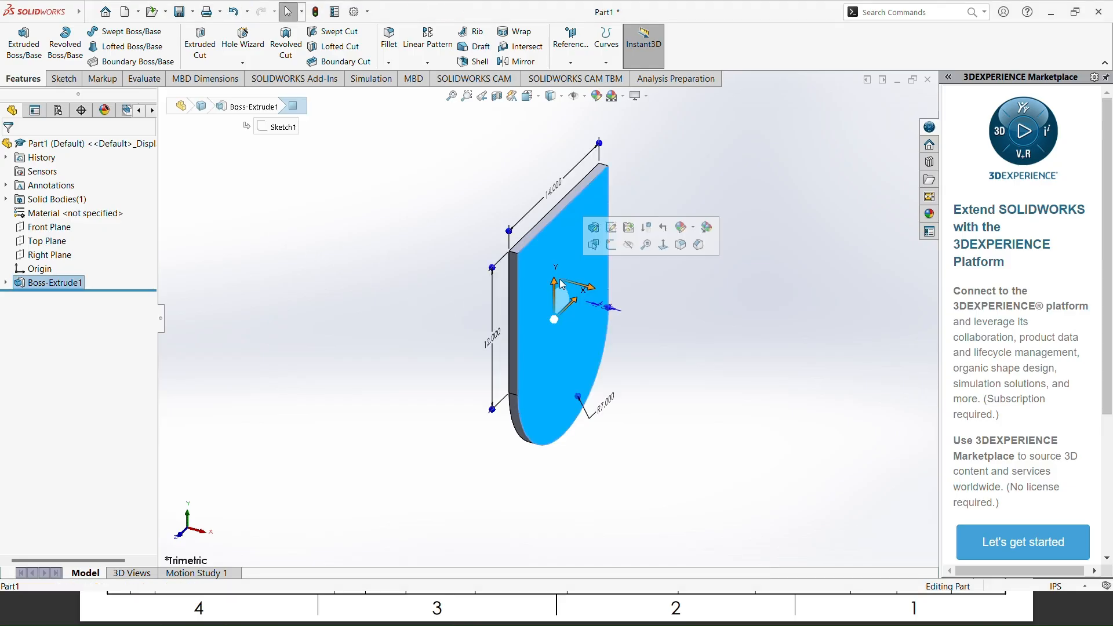
{"action": "left_click", "coordinate": [663, 244]}
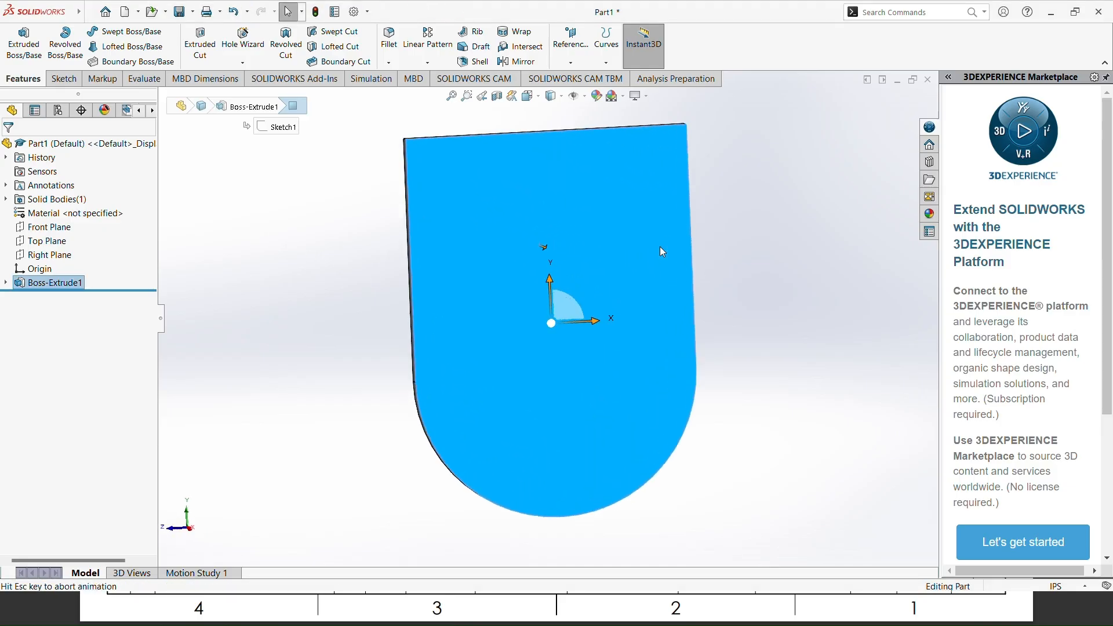
{"action": "right_click", "coordinate": [444, 303]}
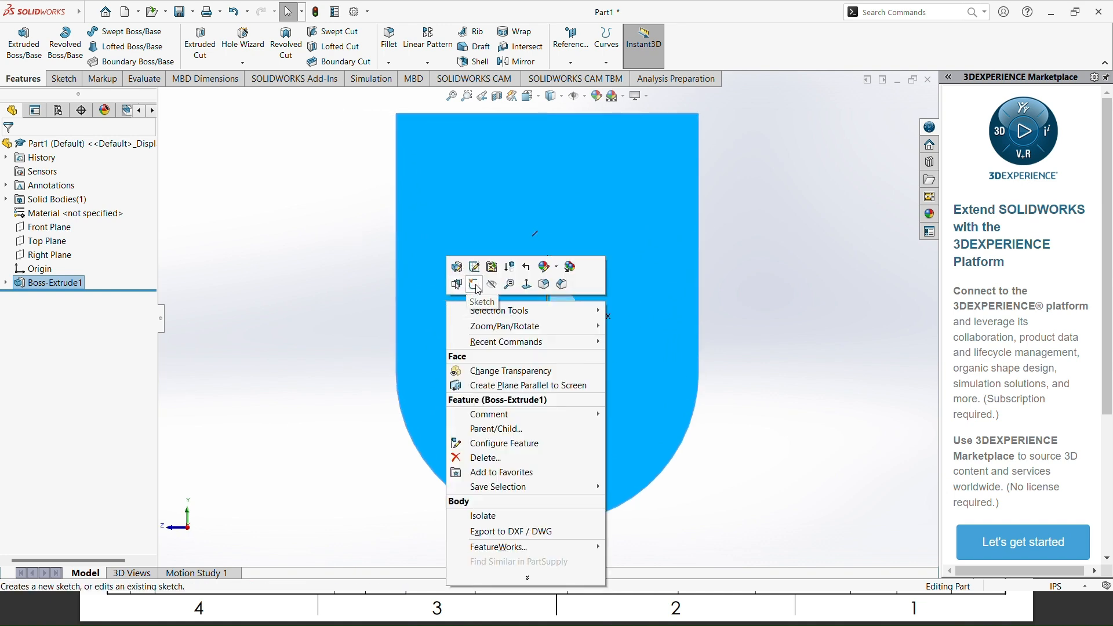
{"action": "left_click", "coordinate": [477, 284]}
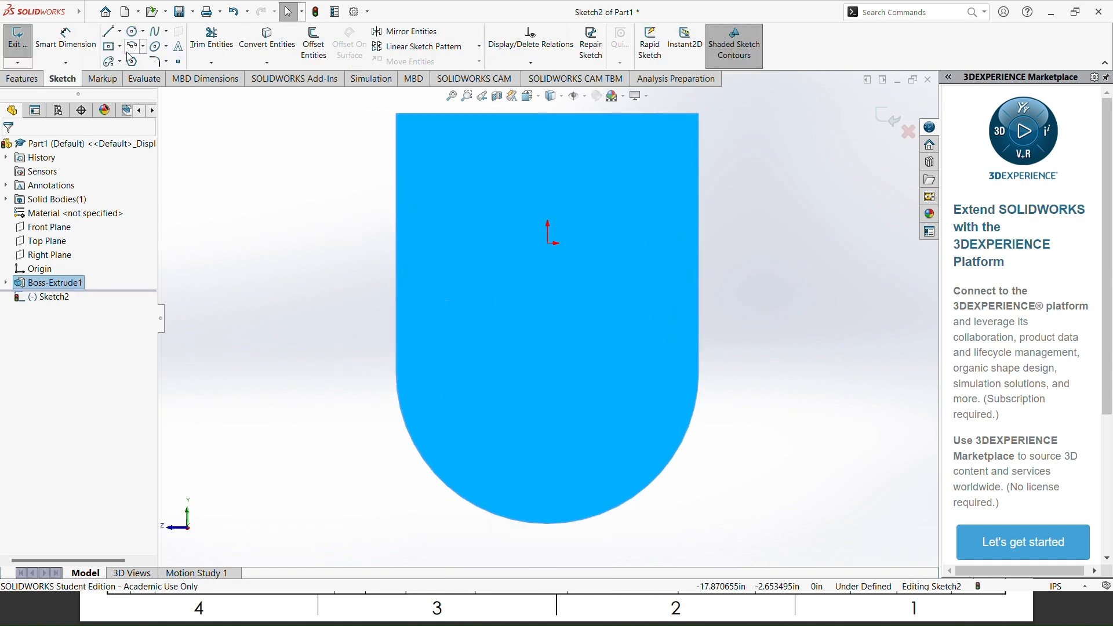
{"action": "left_click", "coordinate": [133, 31]}
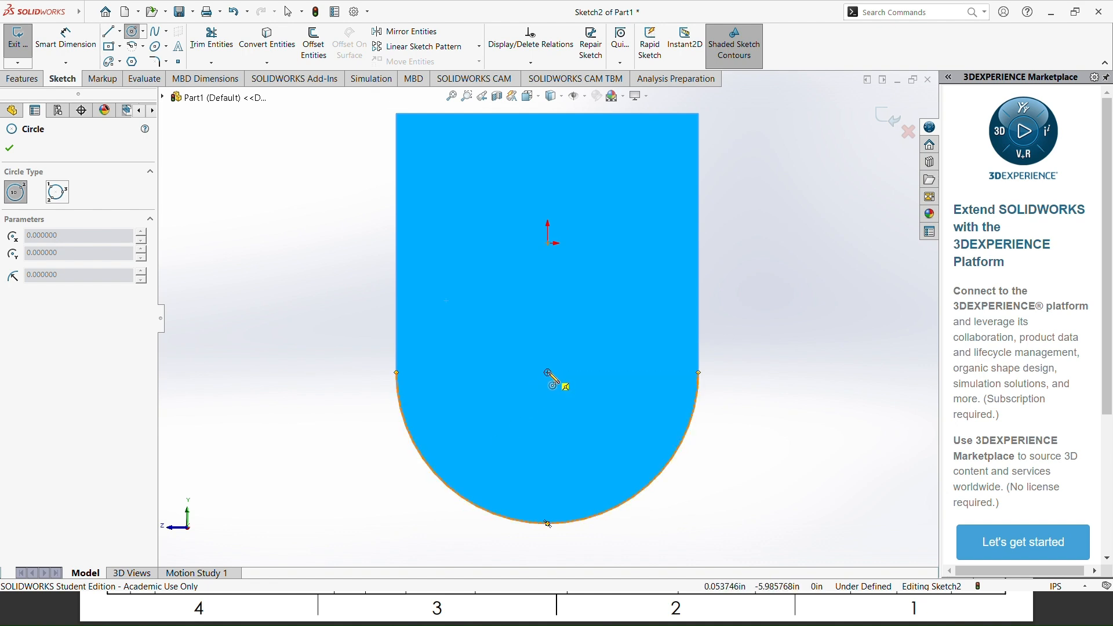
{"action": "left_click", "coordinate": [549, 372]}
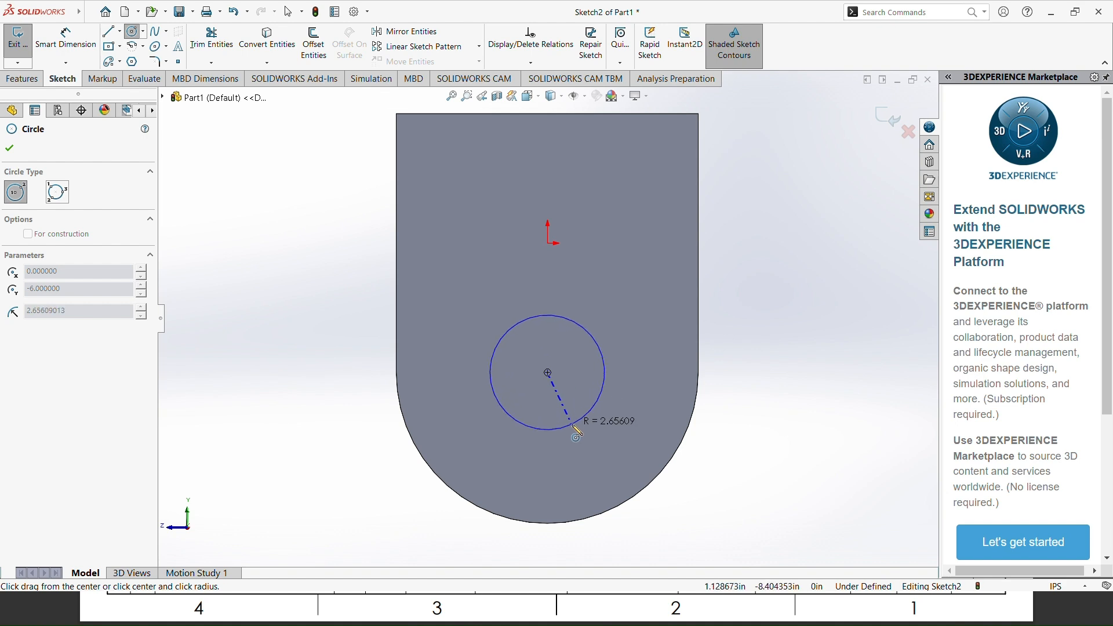
{"action": "left_click", "coordinate": [596, 458]}
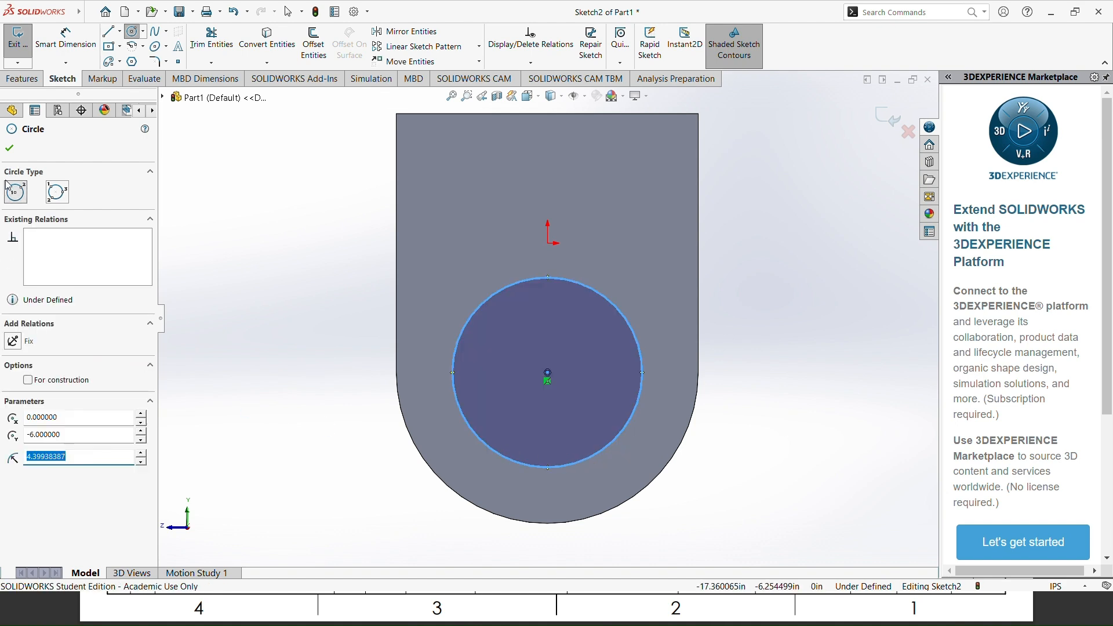
{"action": "left_click", "coordinate": [6, 155]}
Step: Dimension the circle's diameter to 8.031 in
{"action": "left_click", "coordinate": [66, 38]}
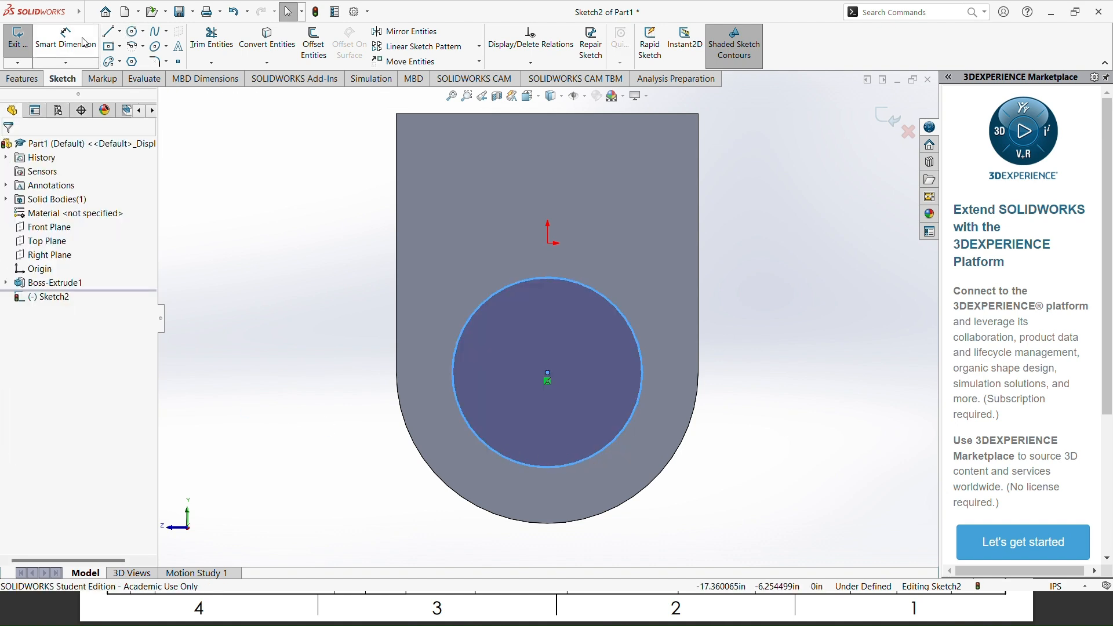
{"action": "left_click", "coordinate": [618, 435]}
{"action": "left_click", "coordinate": [698, 526]}
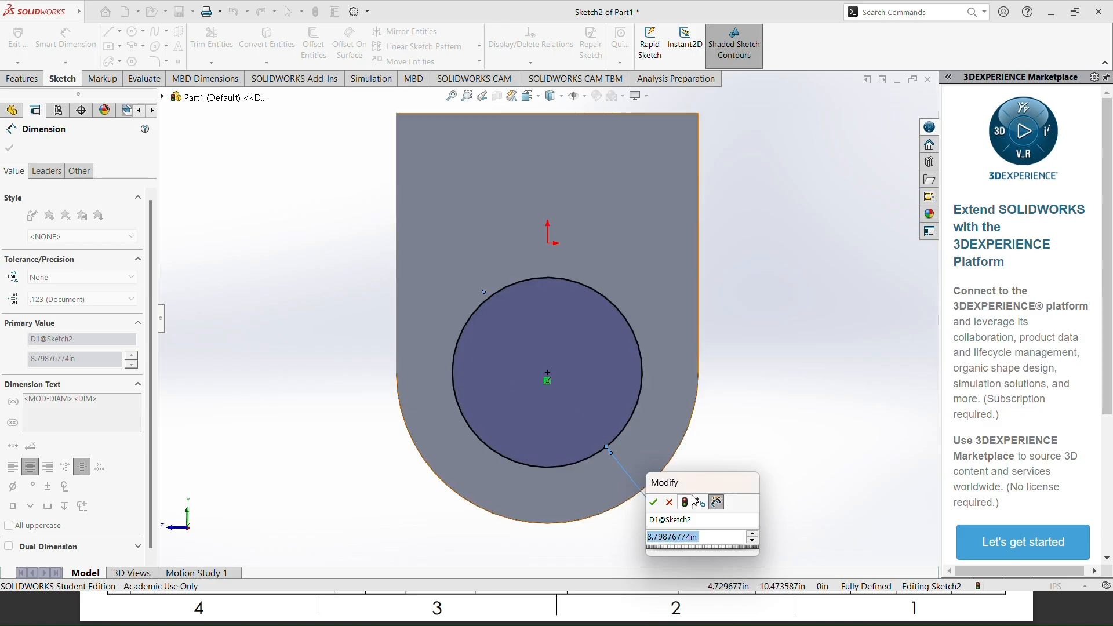
{"action": "type", "text": "8"}
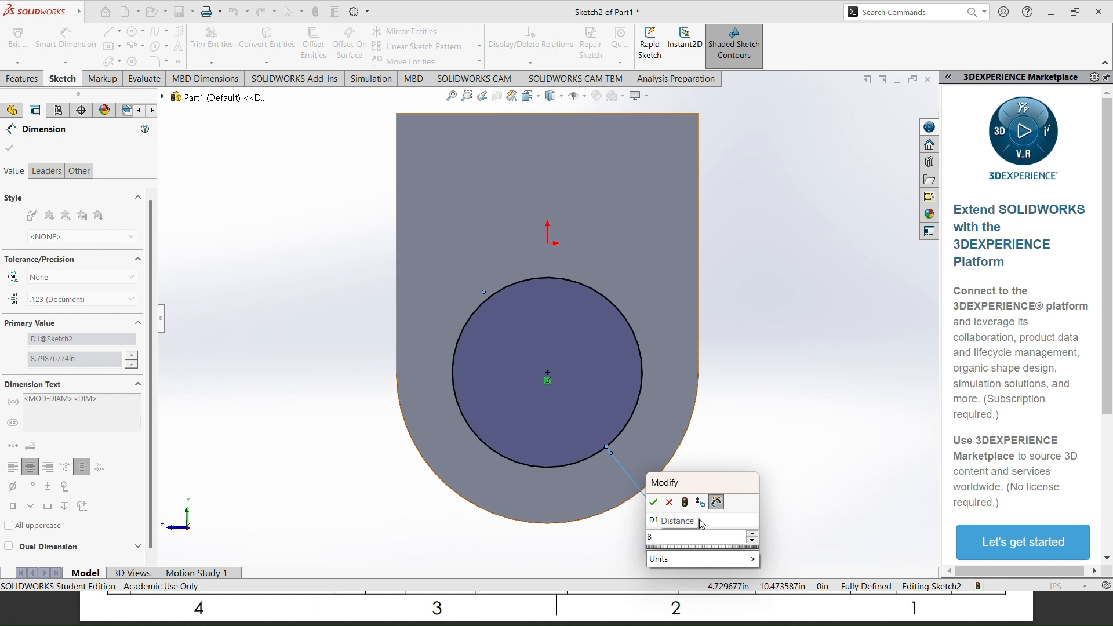
{"action": "type", "text": ".031"}
{"action": "key", "text": "Return"}
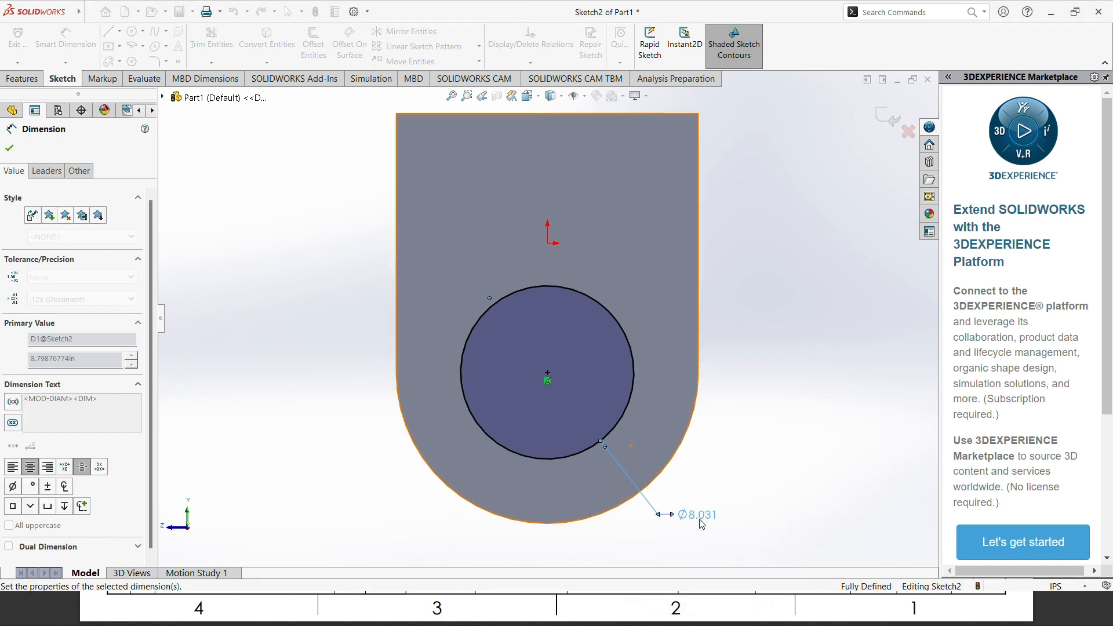
{"action": "left_click", "coordinate": [9, 148]}
Step: Check the recess depth in the reference drawing and cut the circle into the plate as a Blind Extruded Cut 0.25 in deep
{"action": "key", "text": "alt+Tab"}
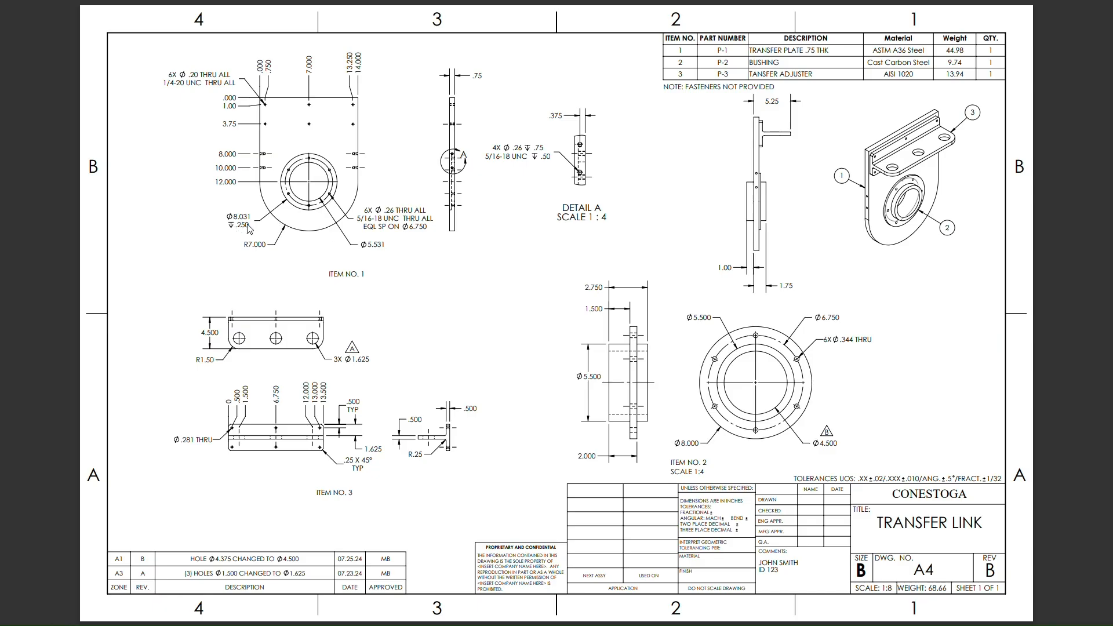
{"action": "key", "text": "alt+Tab"}
{"action": "left_click", "coordinate": [32, 82]}
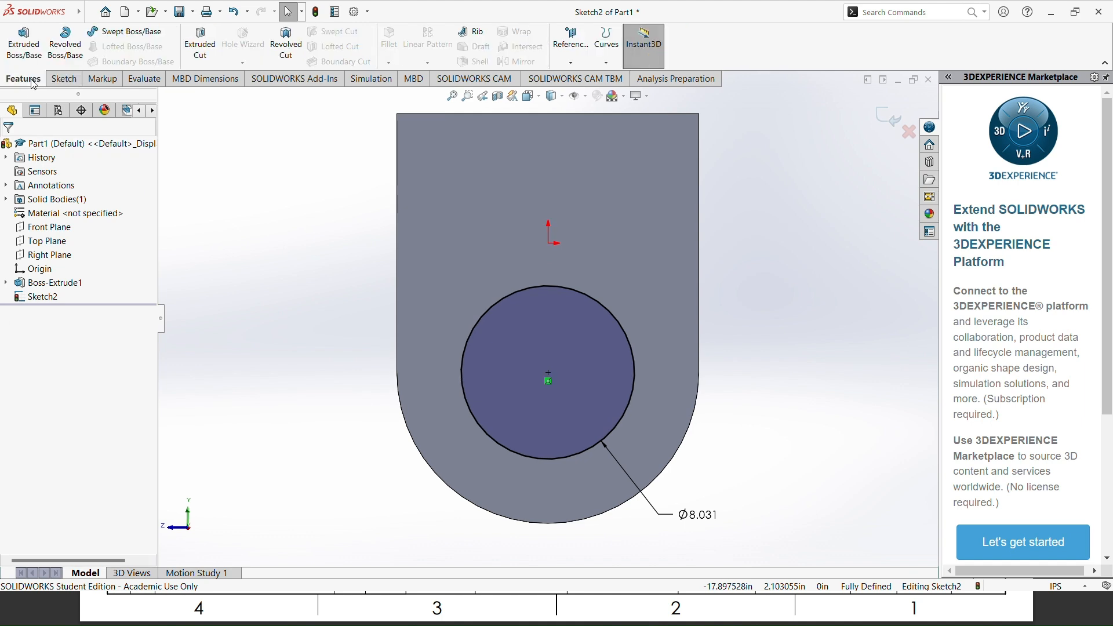
{"action": "left_click", "coordinate": [208, 47]}
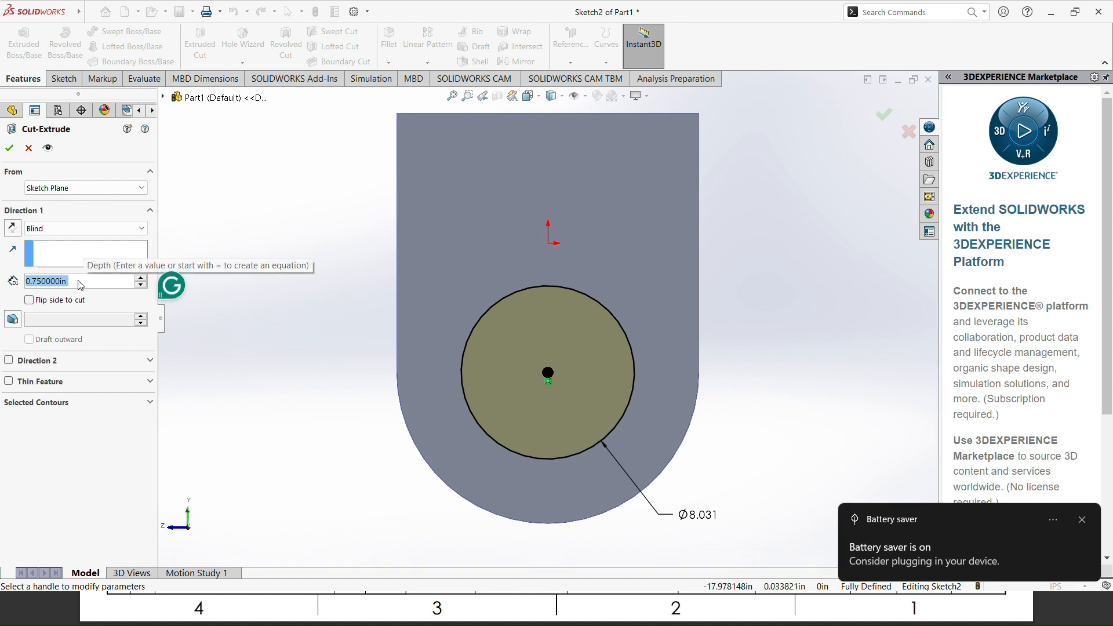
{"action": "key", "text": "BackSpace"}
{"action": "type", "text": ".25"}
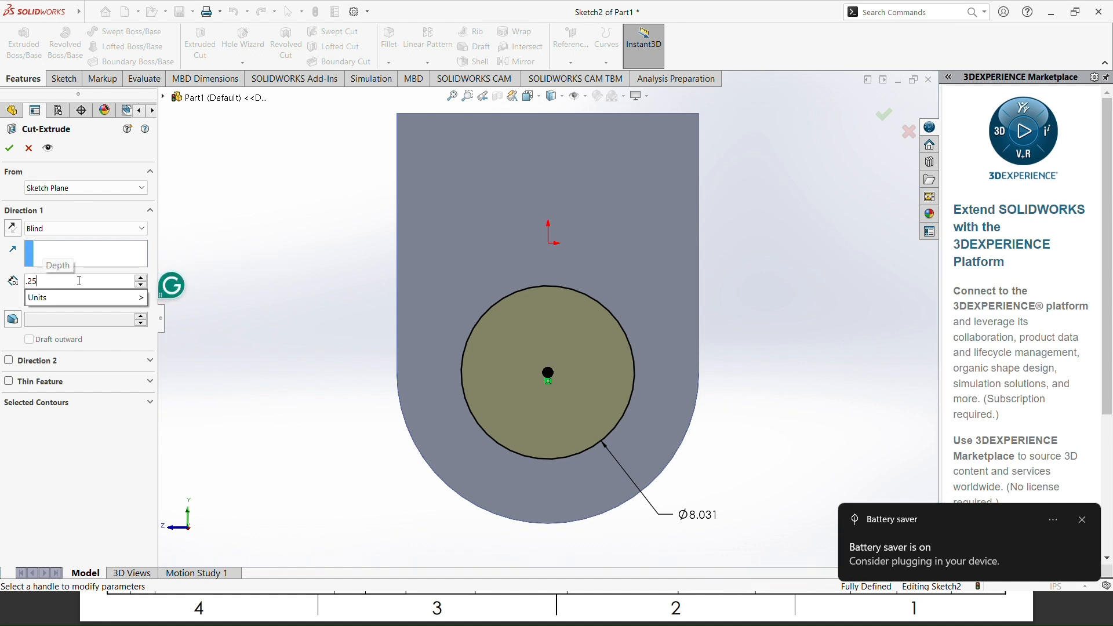
{"action": "key", "text": "Return"}
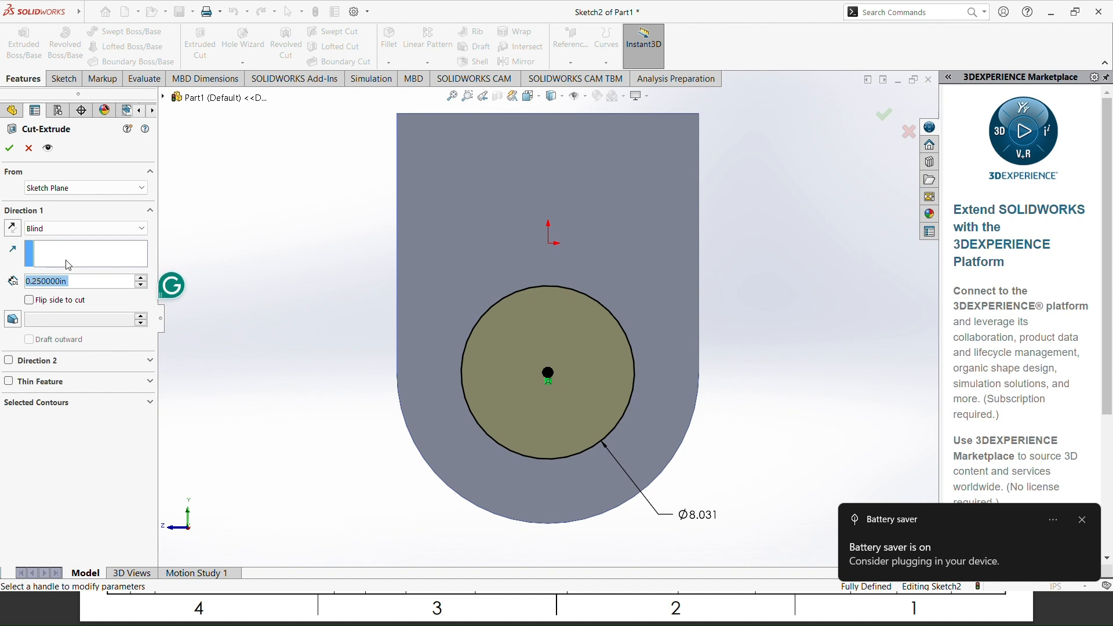
{"action": "left_click", "coordinate": [10, 148]}
Step: Examine the circular recess from different angles and set the plate to the isometric view
{"action": "middle_click_drag", "start_coordinate": [340, 424], "coordinate": [414, 385]}
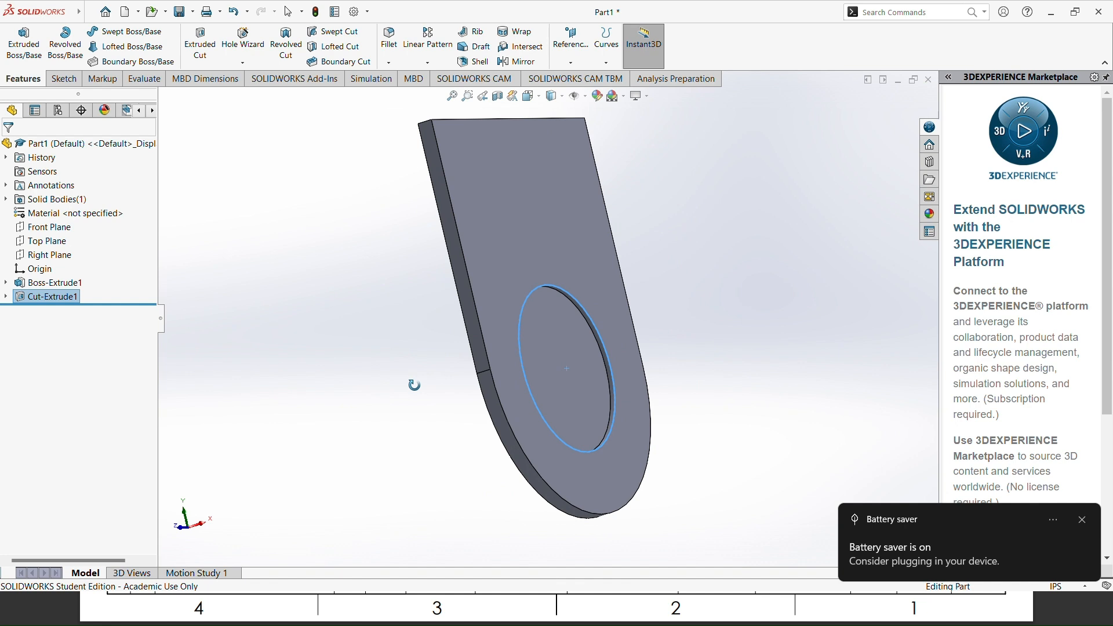
{"action": "scroll", "coordinate": [610, 377], "scroll_direction": "up", "scroll_amount": 2}
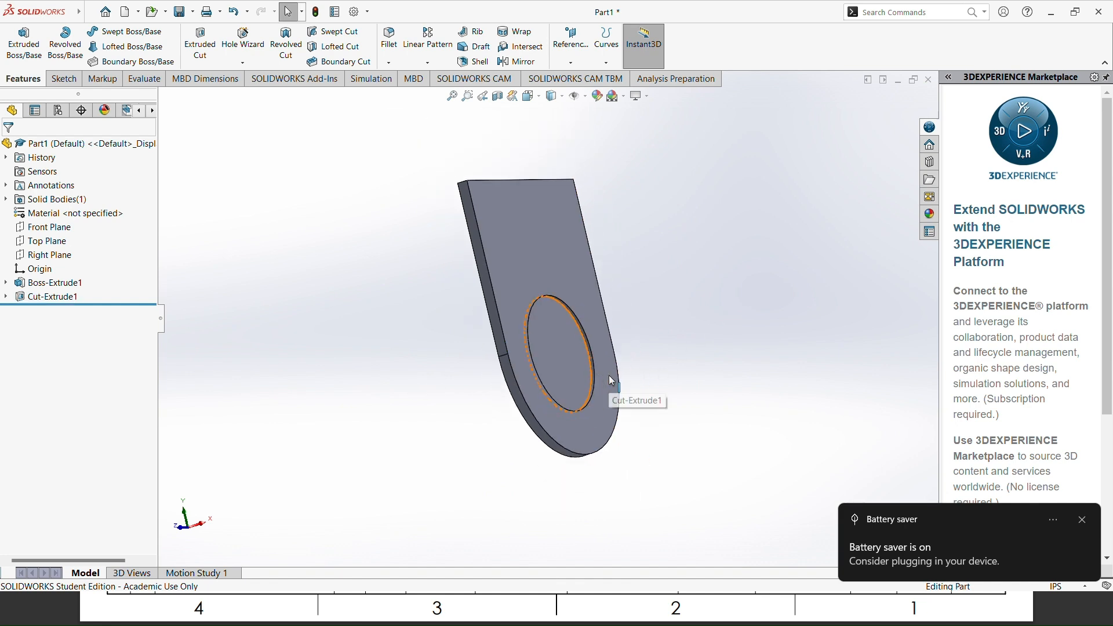
{"action": "scroll", "coordinate": [551, 371], "scroll_direction": "down", "scroll_amount": 5}
{"action": "scroll", "coordinate": [603, 306], "scroll_direction": "up", "scroll_amount": 2}
{"action": "right_click", "coordinate": [689, 255]}
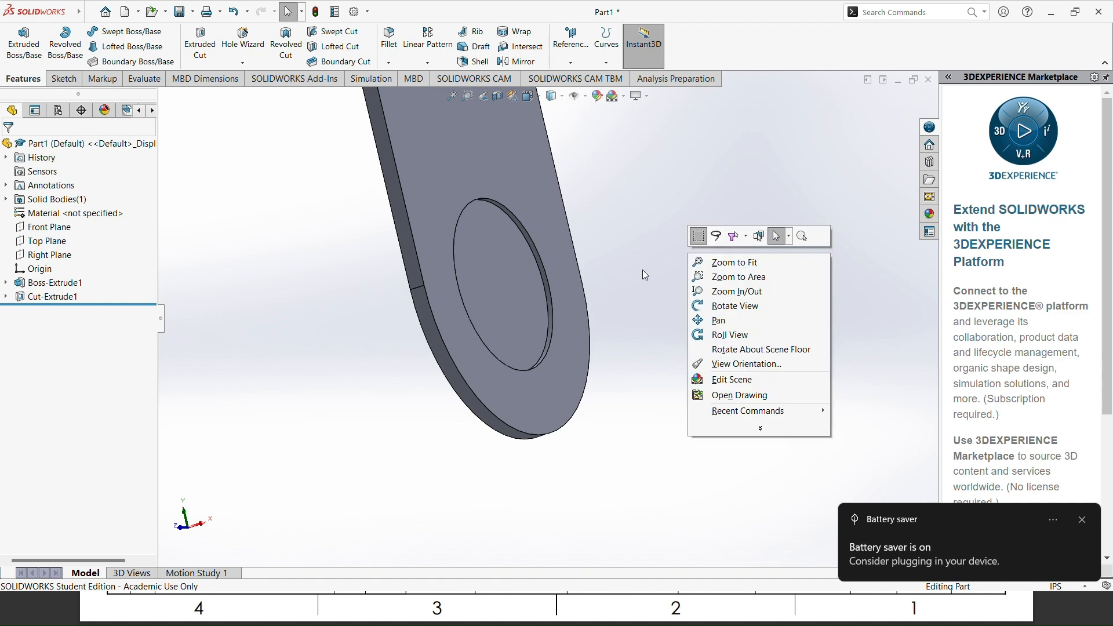
{"action": "key", "text": "i"}
{"action": "key", "text": "ctrl+7"}
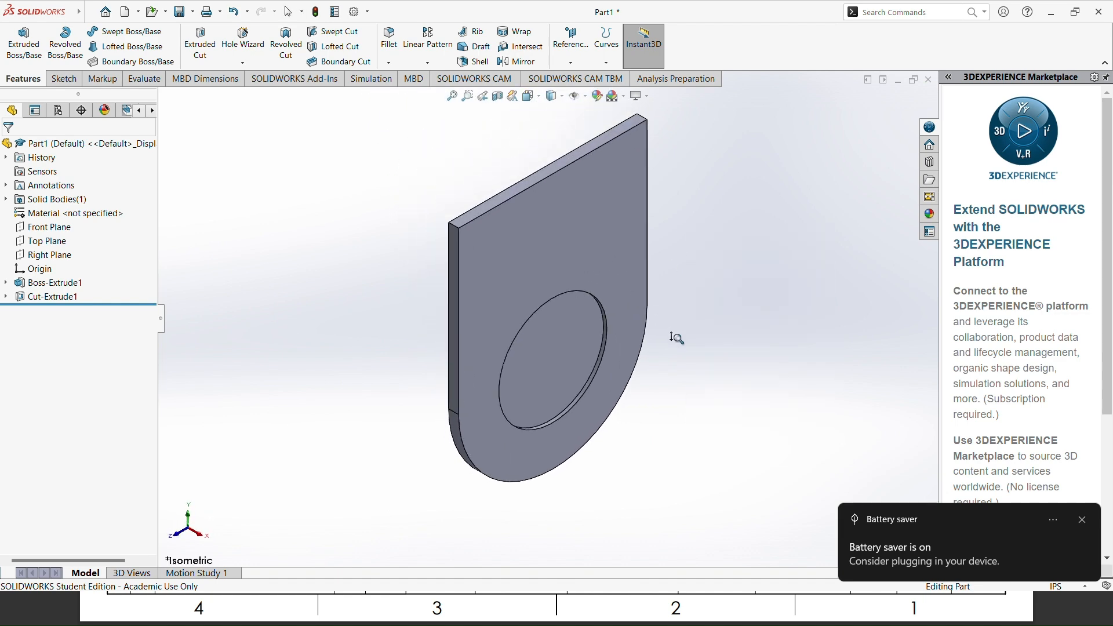
{"action": "key", "text": "alt+Tab"}
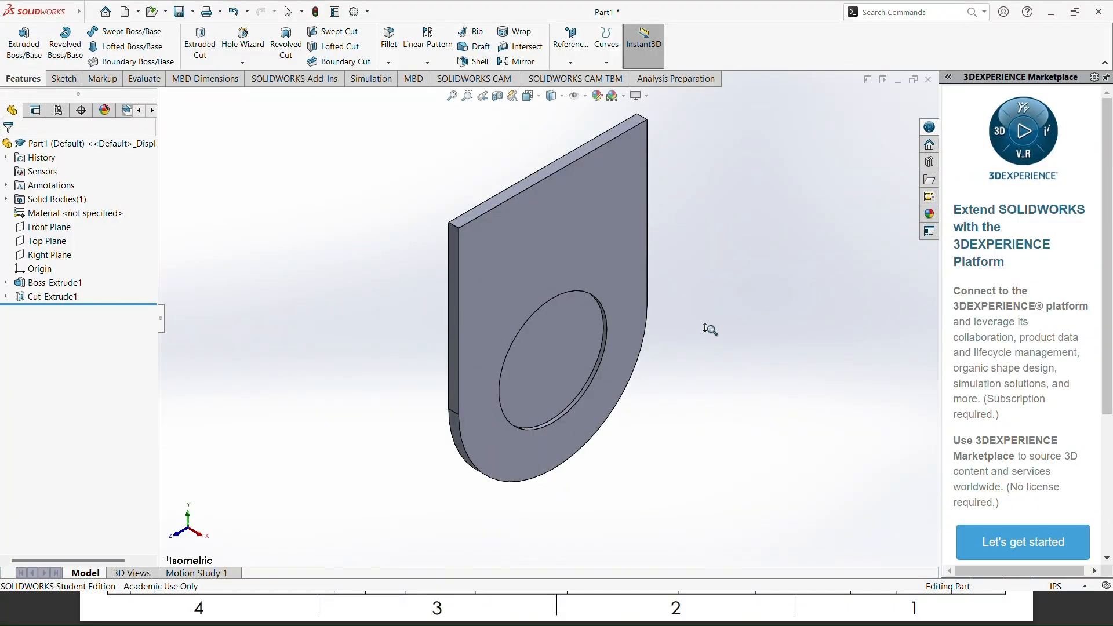
{"action": "key", "text": "Escape"}
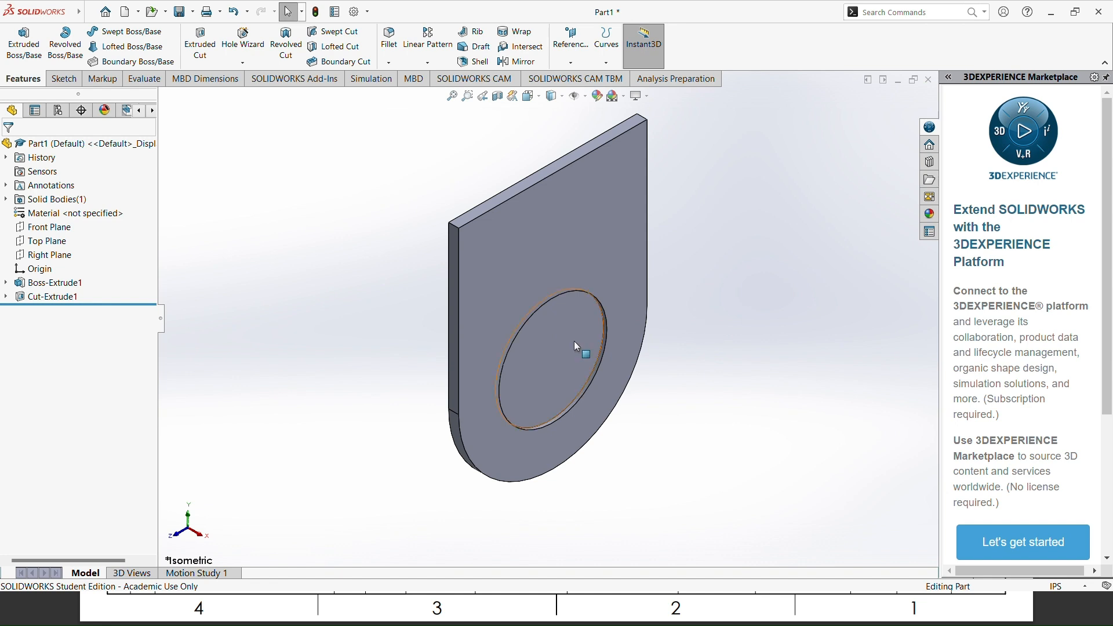
Step: Sketch a circle about 3.87 in in diameter on the recess floor, concentric with the recess
{"action": "left_click", "coordinate": [557, 342]}
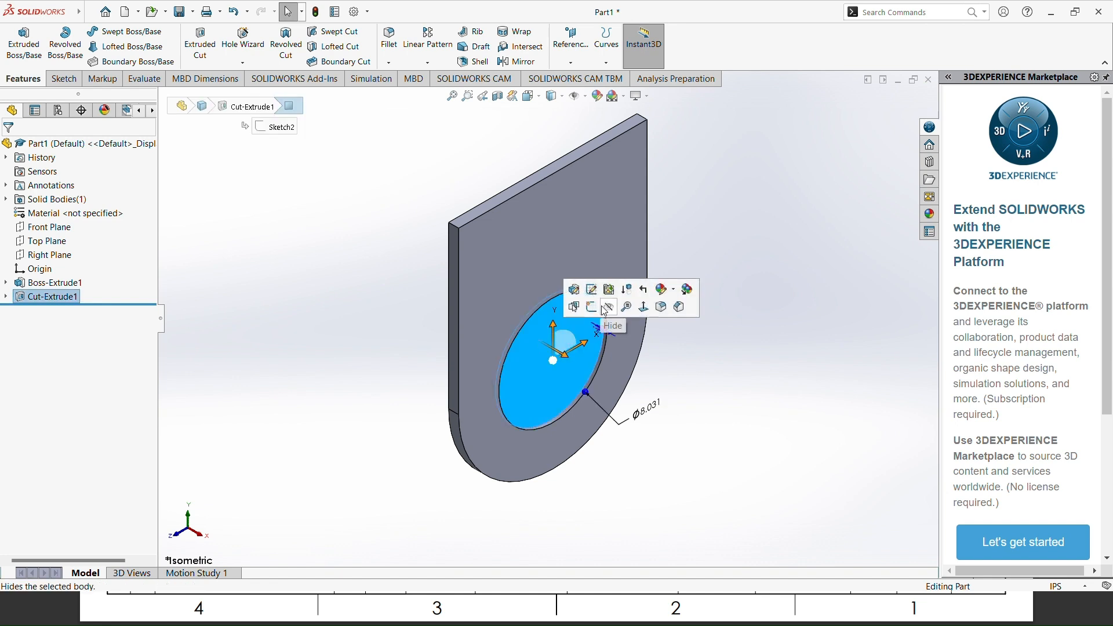
{"action": "left_click", "coordinate": [644, 307]}
{"action": "right_click", "coordinate": [510, 350]}
{"action": "left_click", "coordinate": [536, 329]}
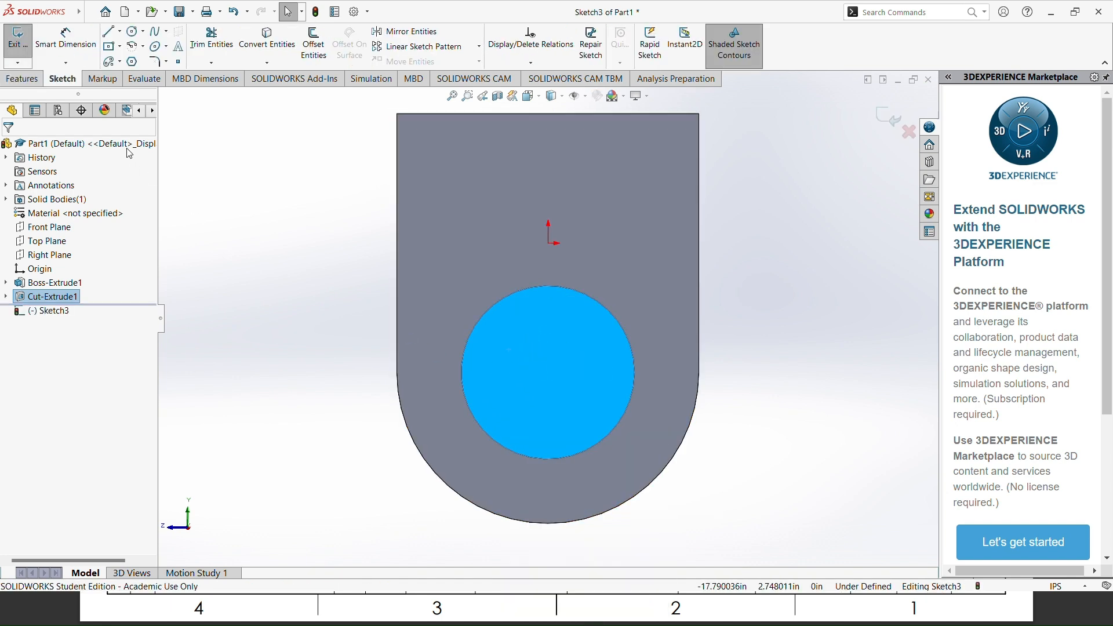
{"action": "left_click", "coordinate": [134, 31]}
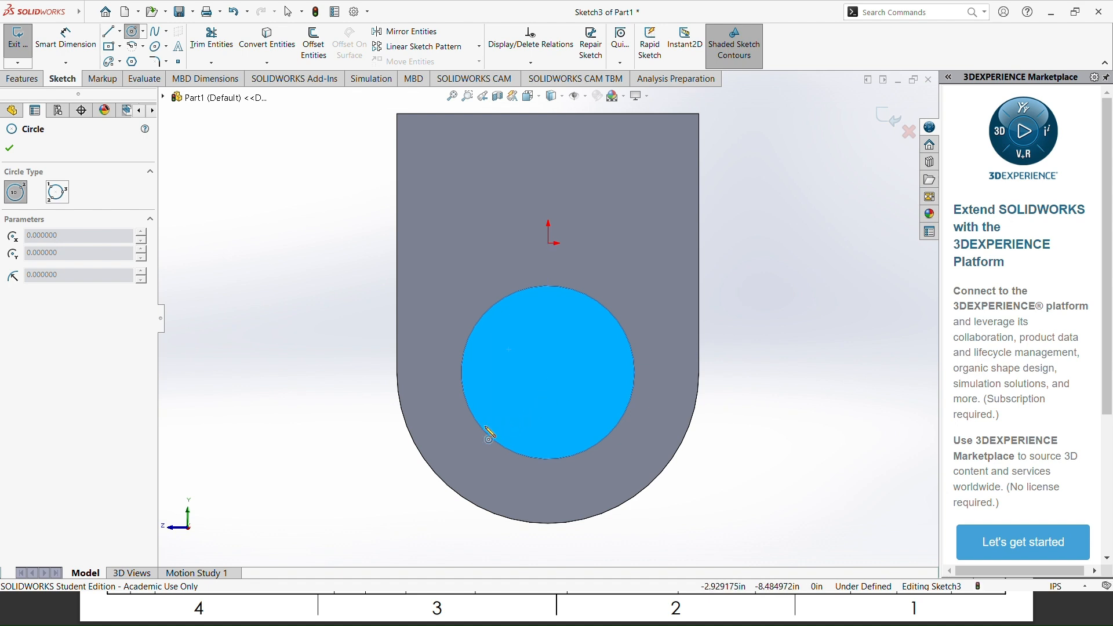
{"action": "left_click", "coordinate": [549, 373]}
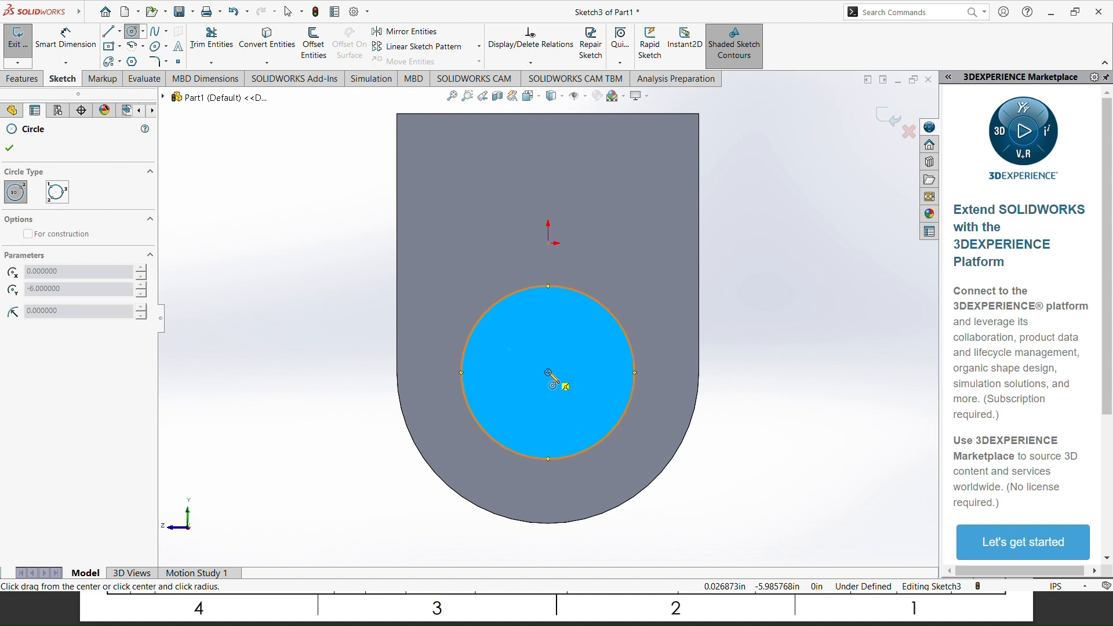
{"action": "left_click", "coordinate": [576, 406]}
{"action": "left_click", "coordinate": [9, 148]}
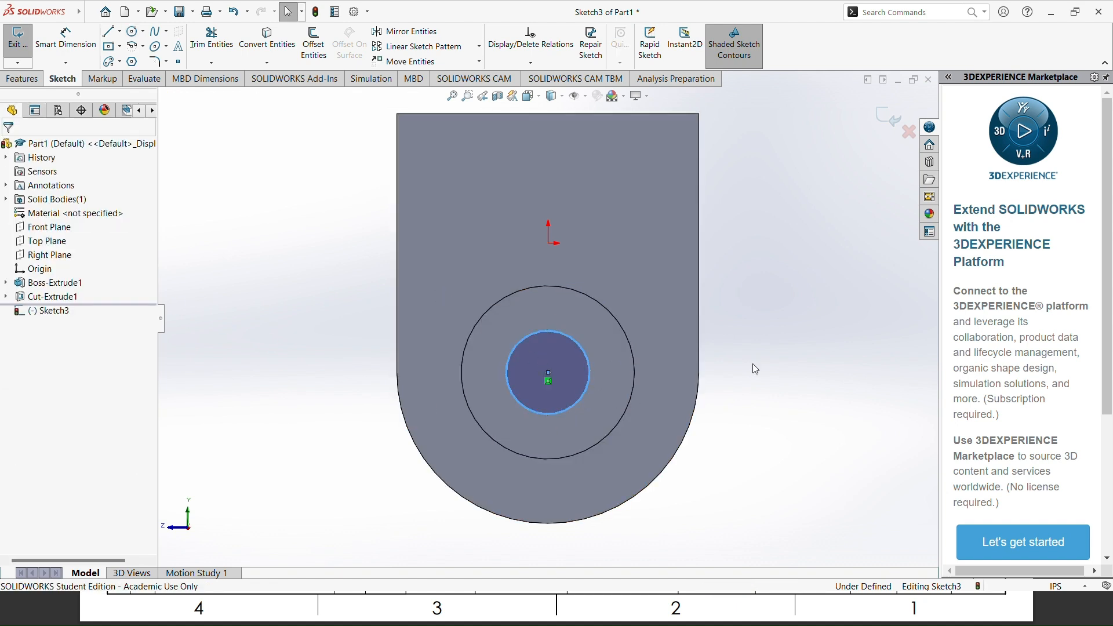
Step: Dimension the inner circle's diameter to 5.531 in
{"action": "right_click_drag", "start_coordinate": [753, 365], "coordinate": [778, 279]}
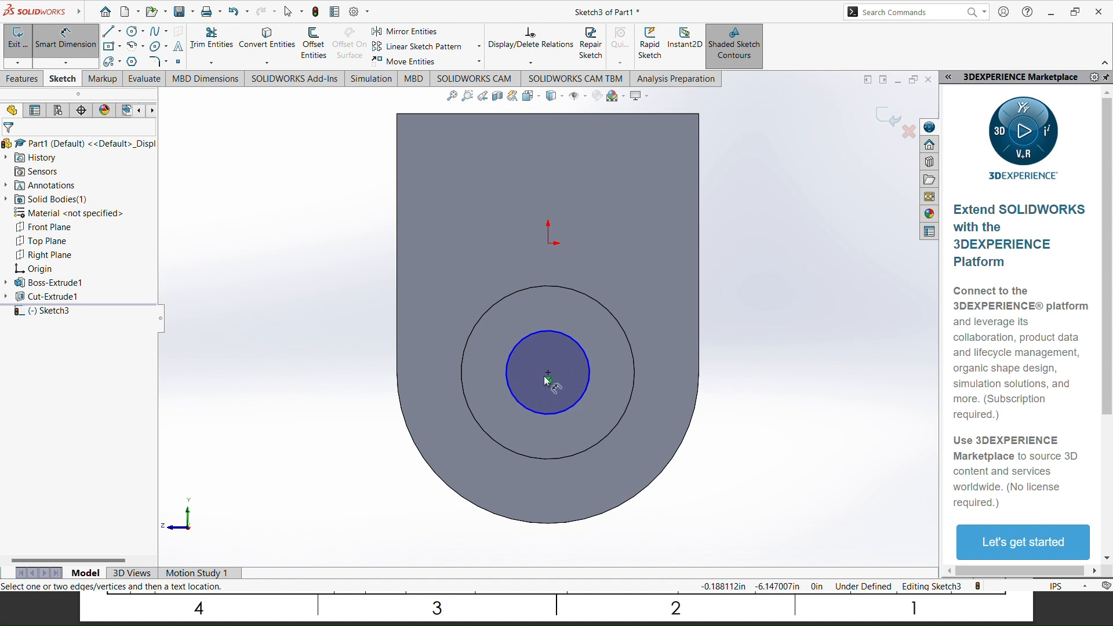
{"action": "left_click", "coordinate": [589, 395]}
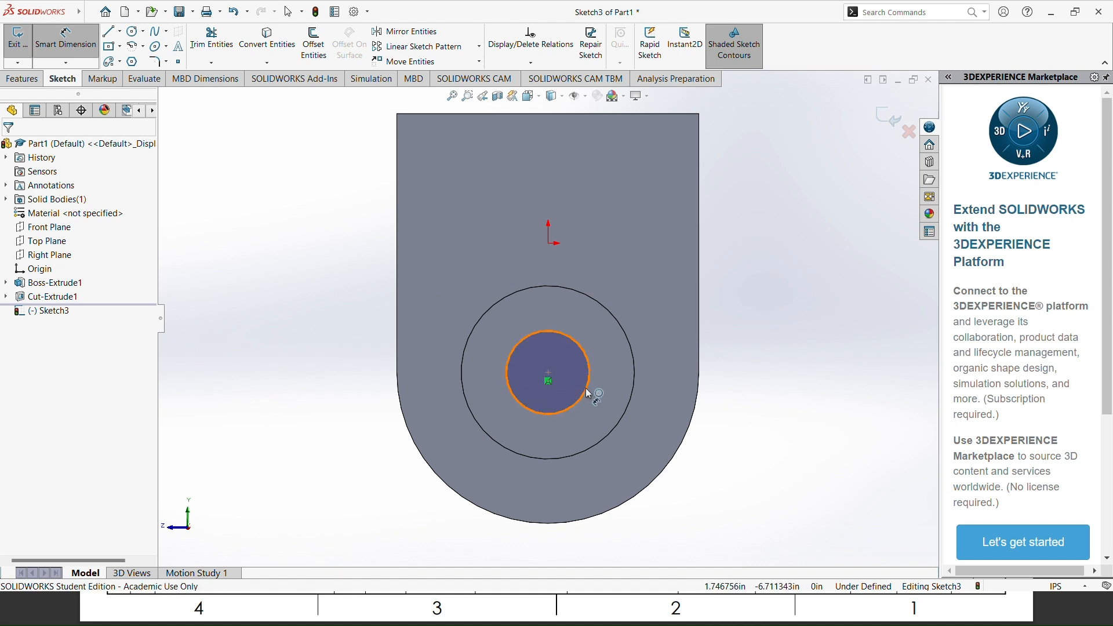
{"action": "left_click", "coordinate": [720, 504]}
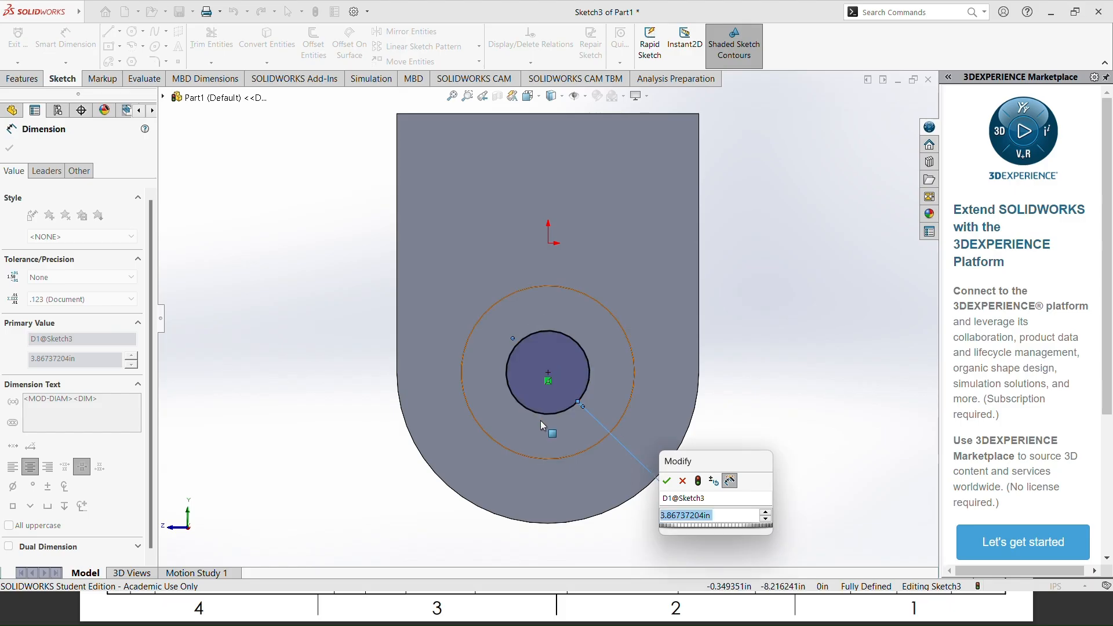
{"action": "type", "text": "5.531"}
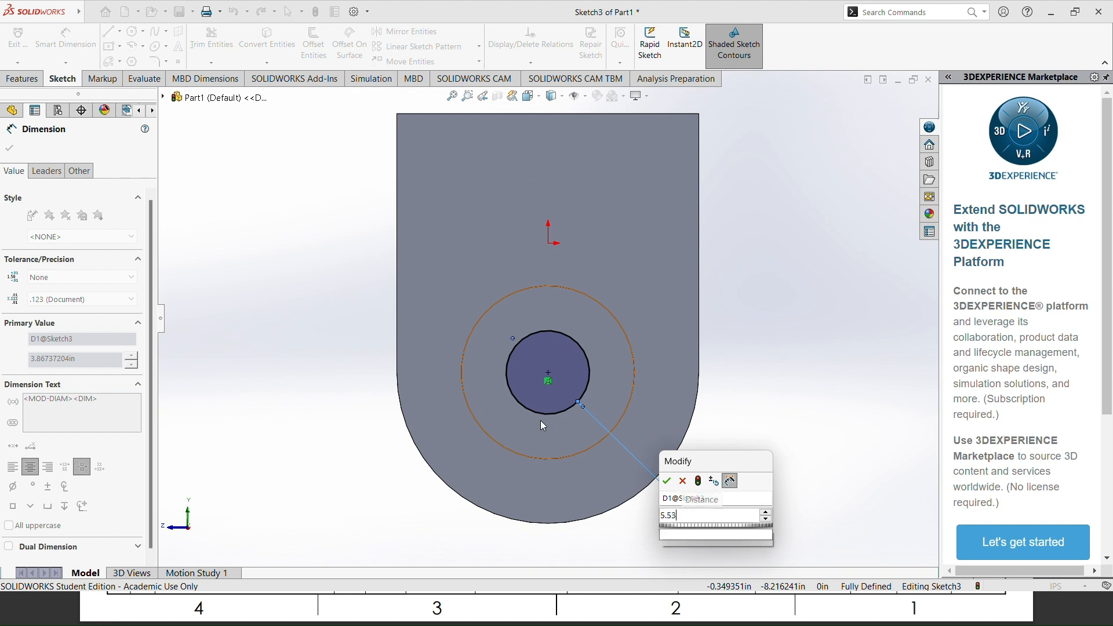
{"action": "key", "text": "Return"}
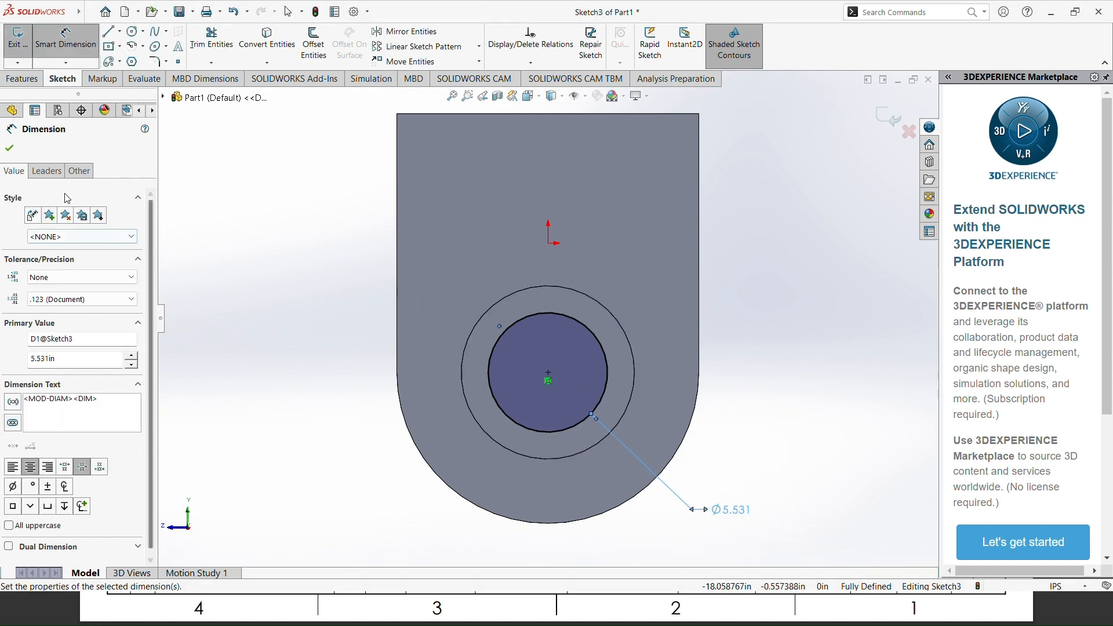
{"action": "key", "text": "Escape"}
Step: Cut the 5.531 in circle through the plate as an Extruded Cut with the Through All end condition
{"action": "middle_click_drag", "start_coordinate": [219, 287], "coordinate": [263, 295]}
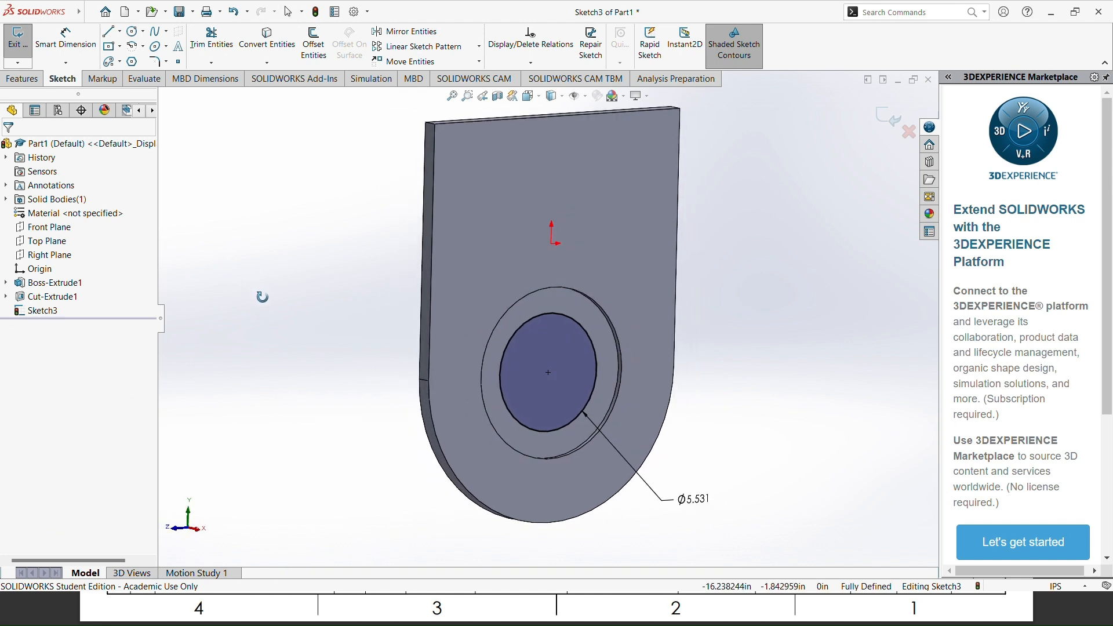
{"action": "left_click", "coordinate": [30, 79]}
{"action": "left_click", "coordinate": [201, 43]}
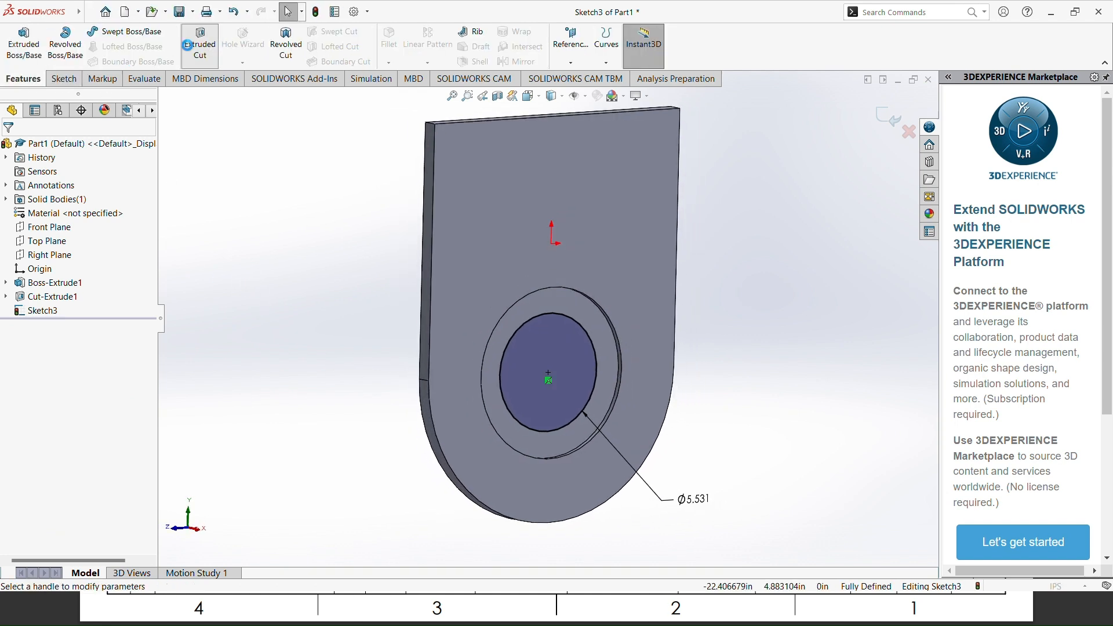
{"action": "left_click", "coordinate": [72, 229]}
{"action": "left_click", "coordinate": [58, 252]}
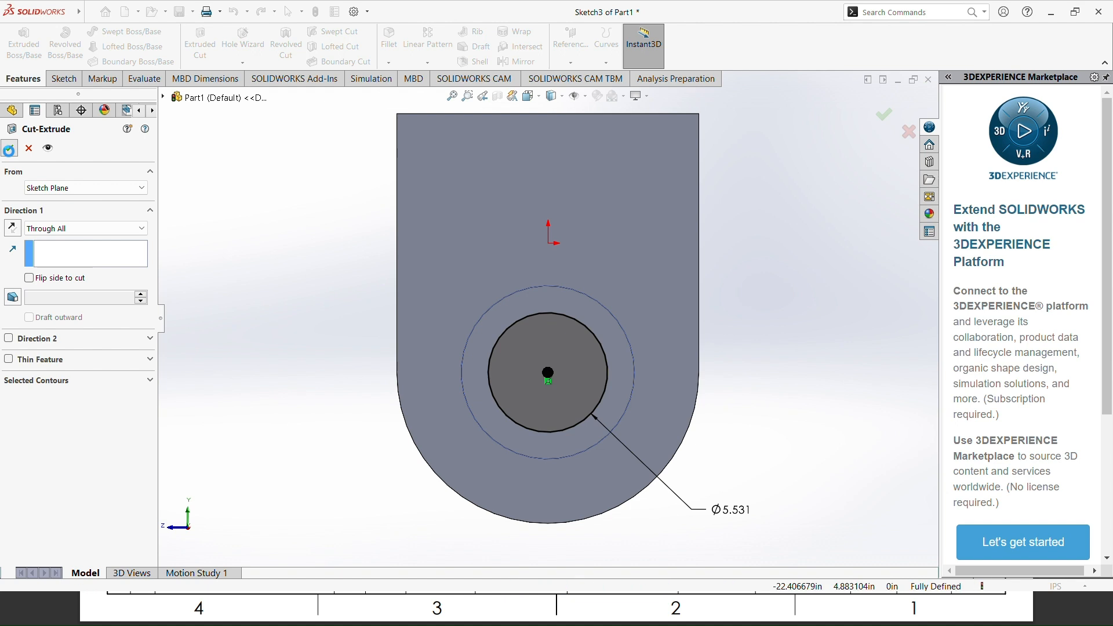
{"action": "left_click", "coordinate": [10, 148]}
{"action": "mouse_move", "coordinate": [272, 373]}
{"action": "middle_mouse_down"}
{"action": "mouse_move", "coordinate": [329, 363]}
{"action": "mouse_move", "coordinate": [339, 391]}
{"action": "mouse_move", "coordinate": [493, 385]}
{"action": "mouse_move", "coordinate": [456, 422]}
{"action": "middle_mouse_up"}
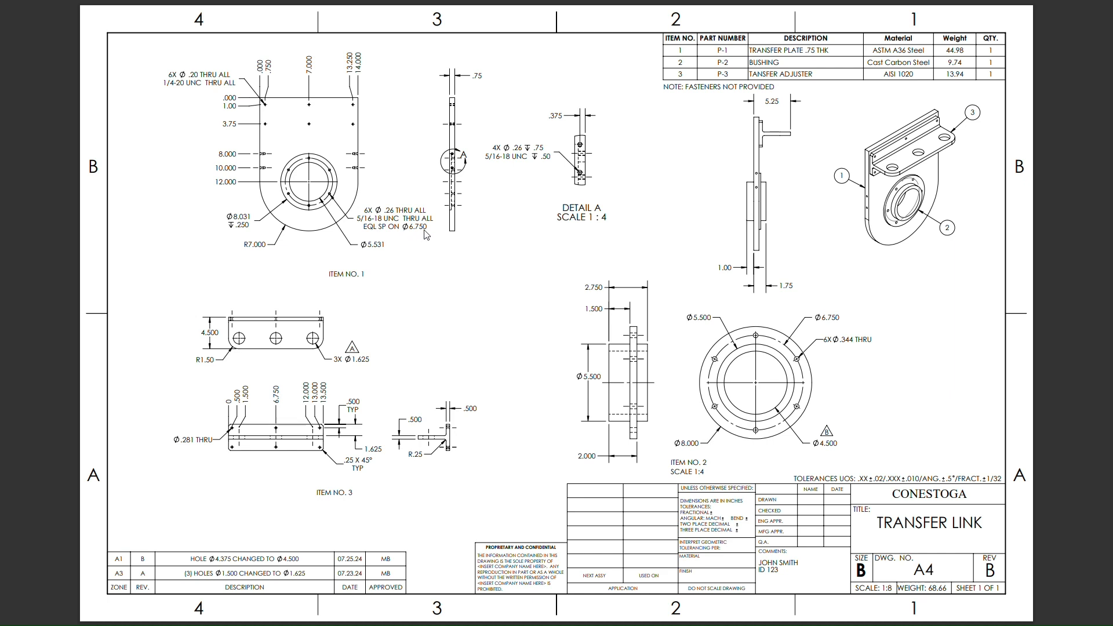
Step: Start a sketch on the recess floor and draw a circle about 10.86 in in diameter, concentric with the bore
{"action": "key", "text": "alt+Tab"}
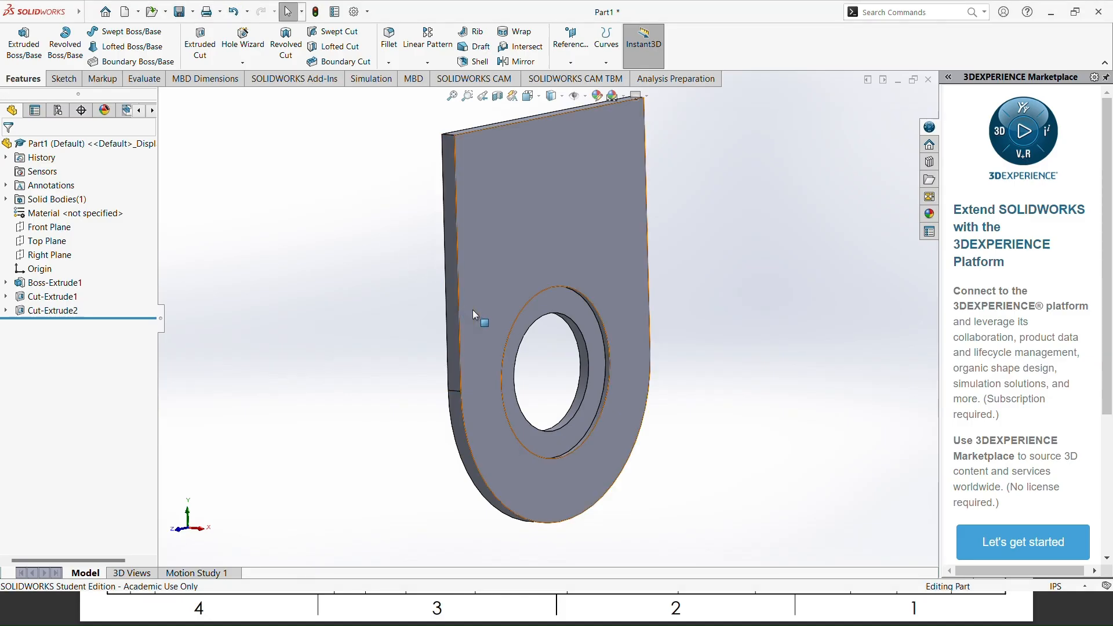
{"action": "left_click", "coordinate": [553, 297]}
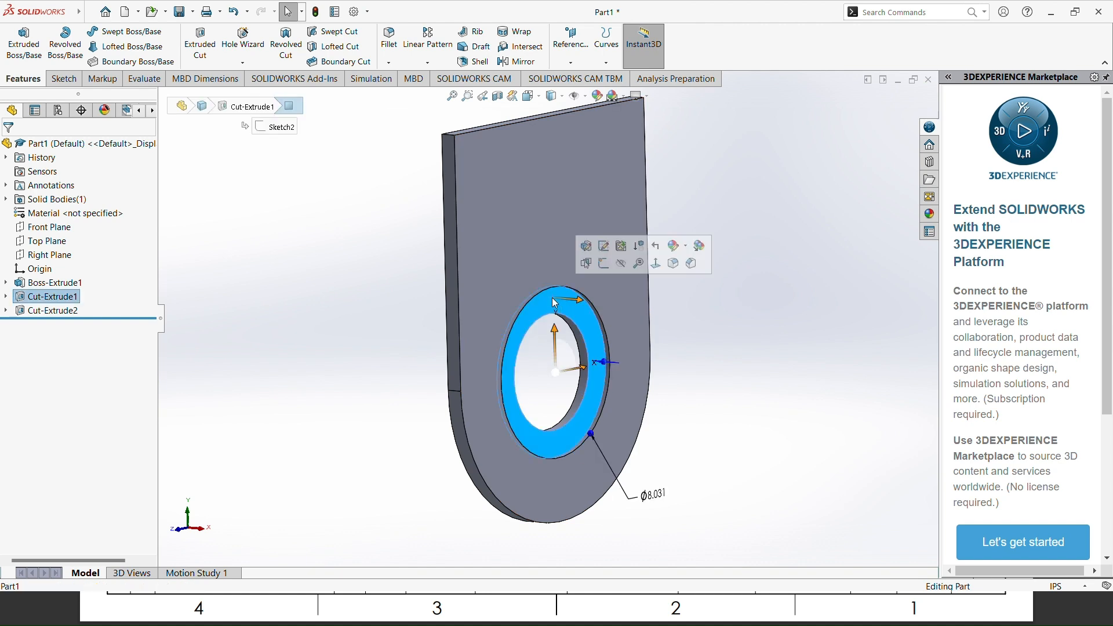
{"action": "left_click", "coordinate": [657, 265]}
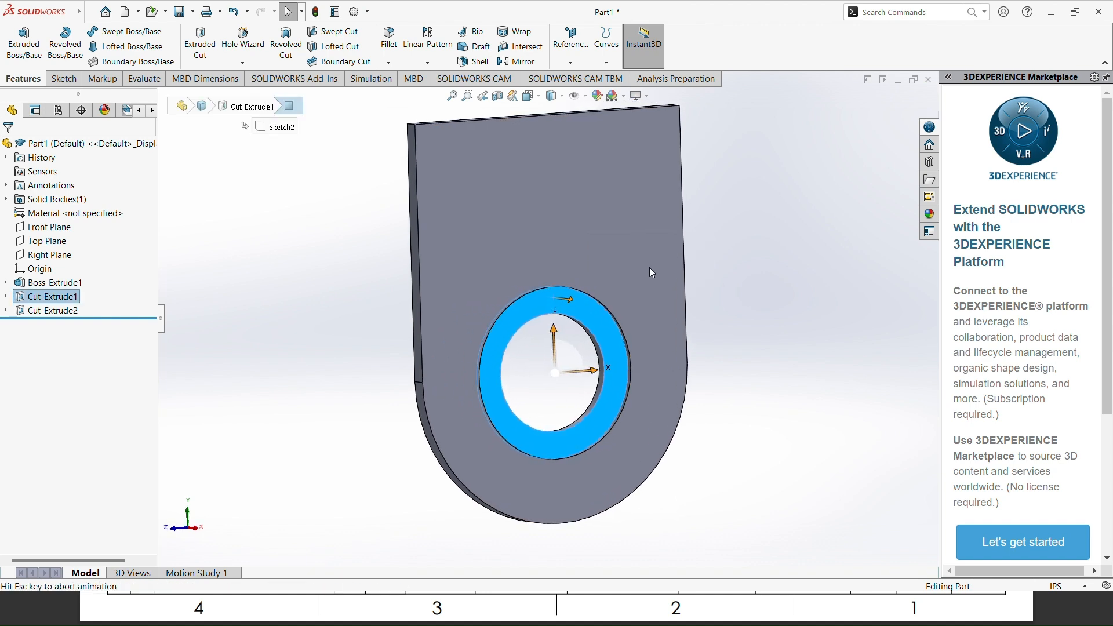
{"action": "right_click", "coordinate": [594, 318]}
{"action": "left_click", "coordinate": [624, 301]}
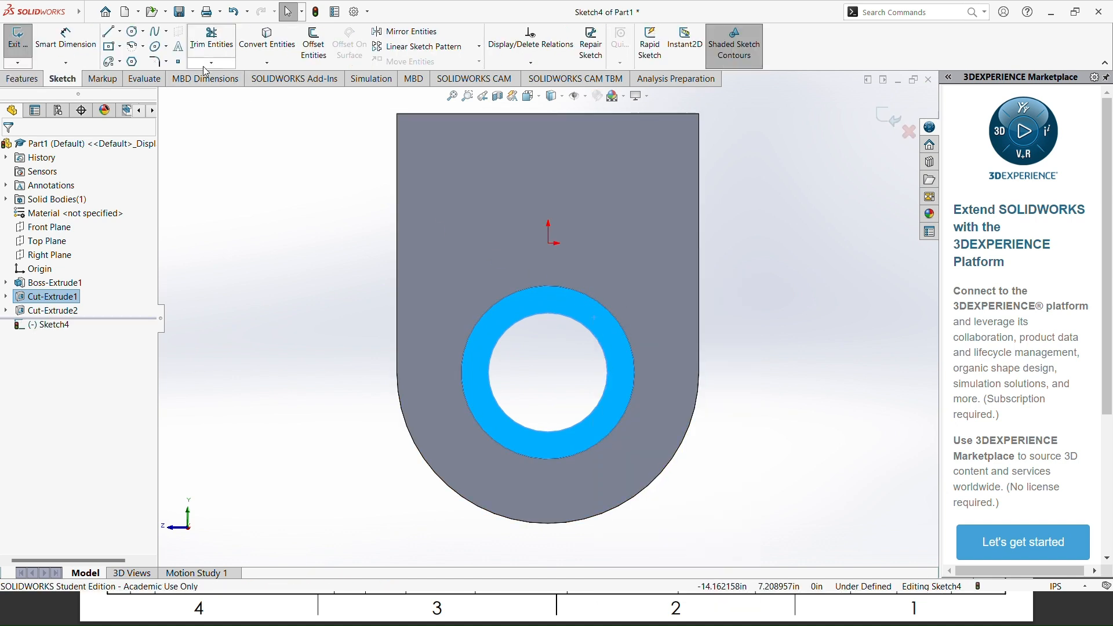
{"action": "left_click", "coordinate": [133, 31]}
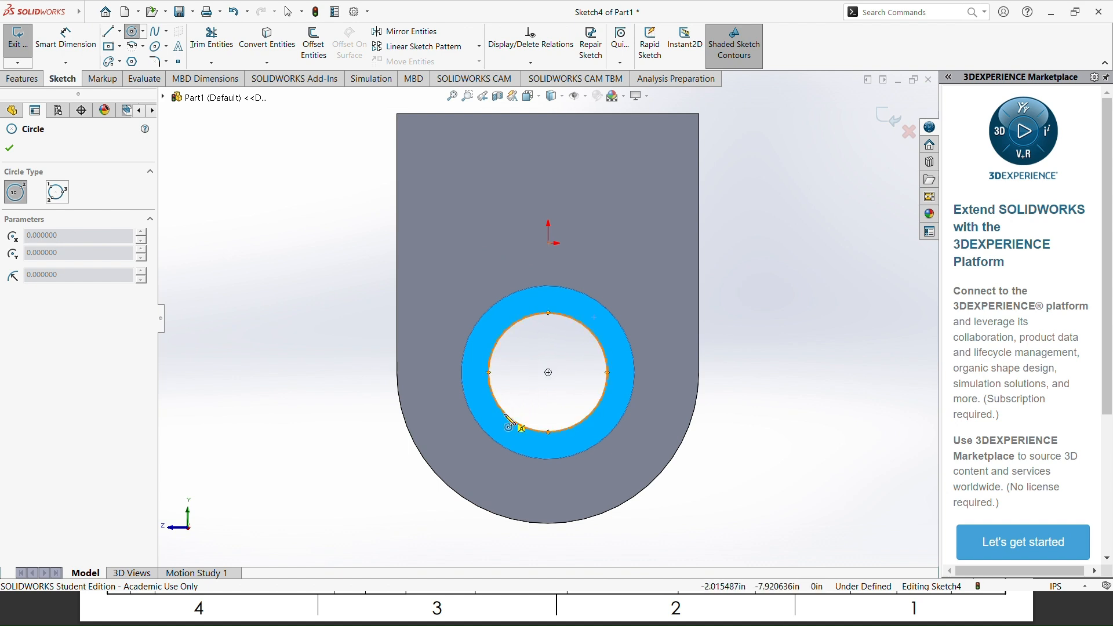
{"action": "left_click", "coordinate": [549, 373]}
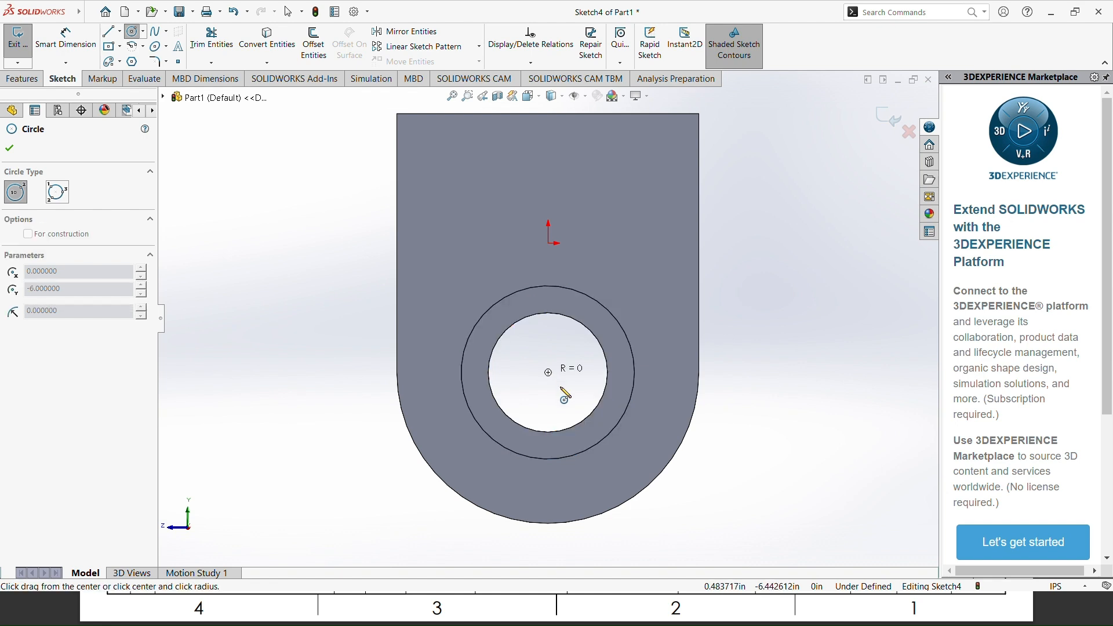
{"action": "left_click", "coordinate": [636, 455]}
{"action": "key", "text": "Escape"}
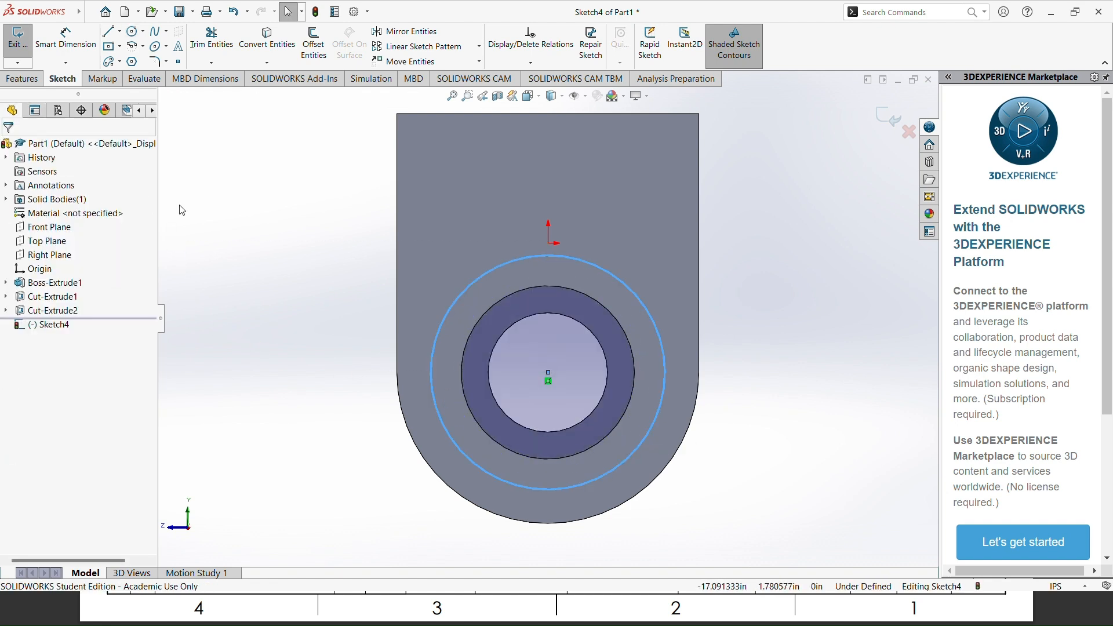
Step: Check the bolt circle in the reference drawing and dimension the new circle's diameter to 6.75 in
{"action": "right_click_drag", "start_coordinate": [219, 229], "coordinate": [235, 180]}
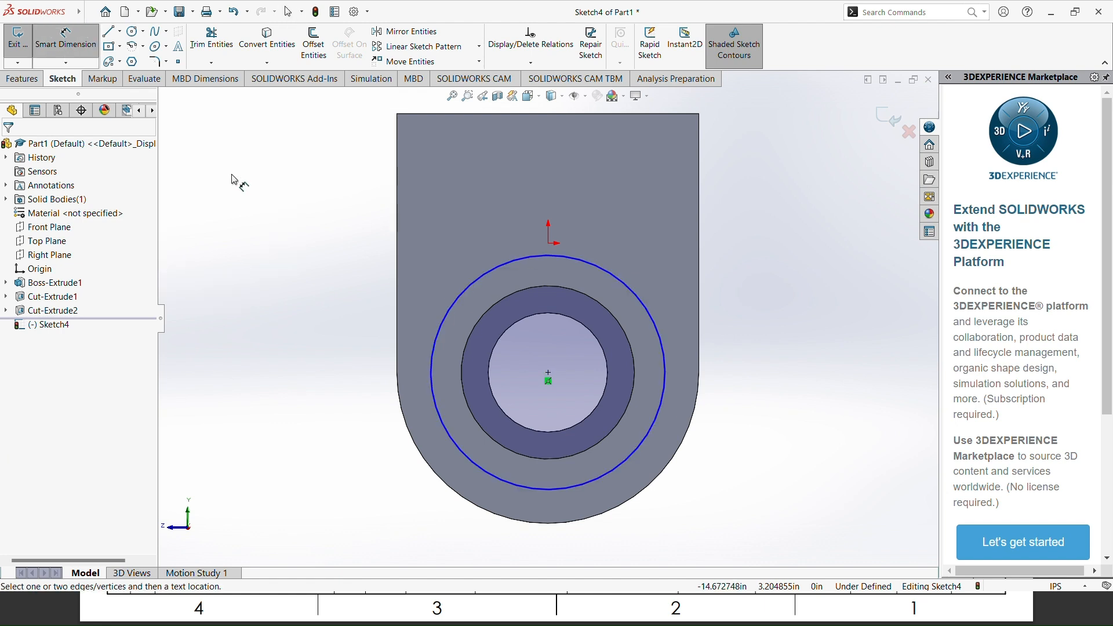
{"action": "left_click", "coordinate": [648, 431]}
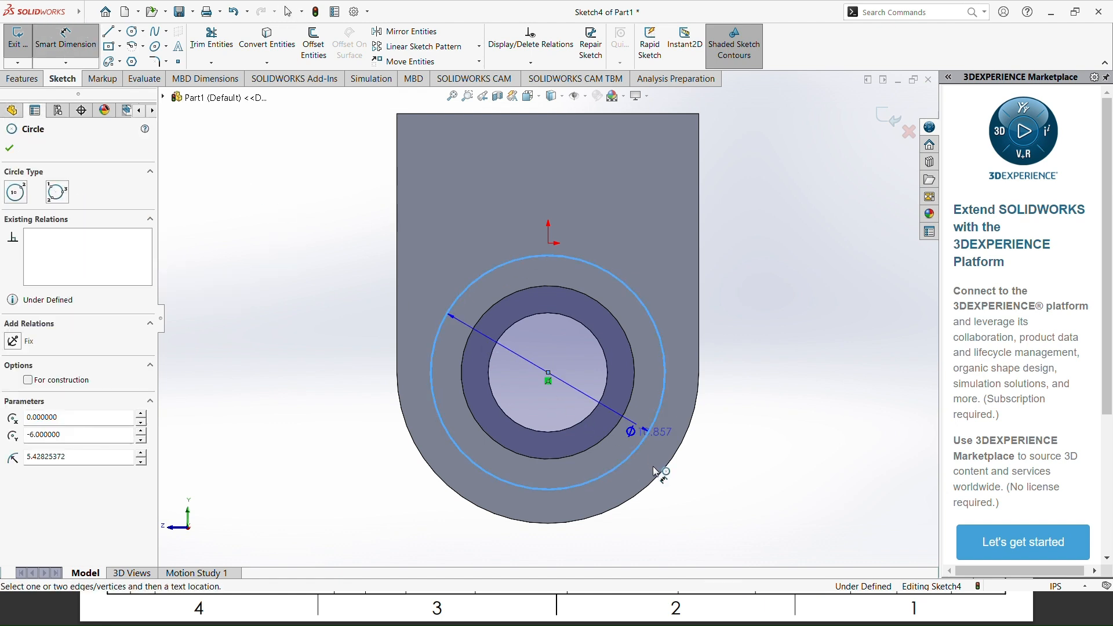
{"action": "left_click", "coordinate": [703, 513]}
{"action": "key", "text": "alt+Tab"}
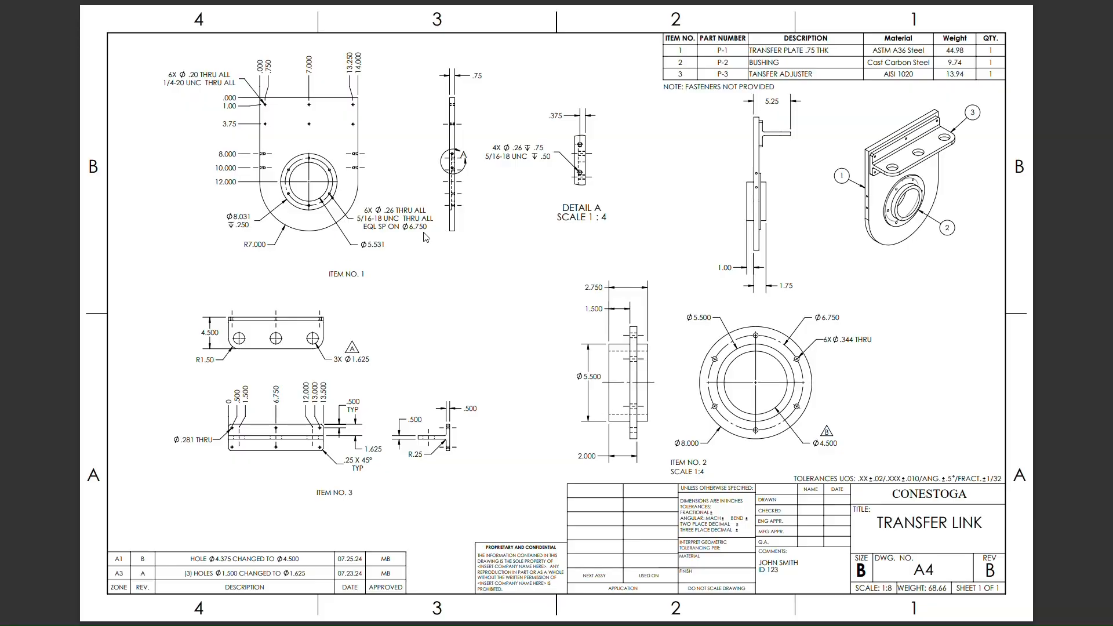
{"action": "key", "text": "alt+Tab"}
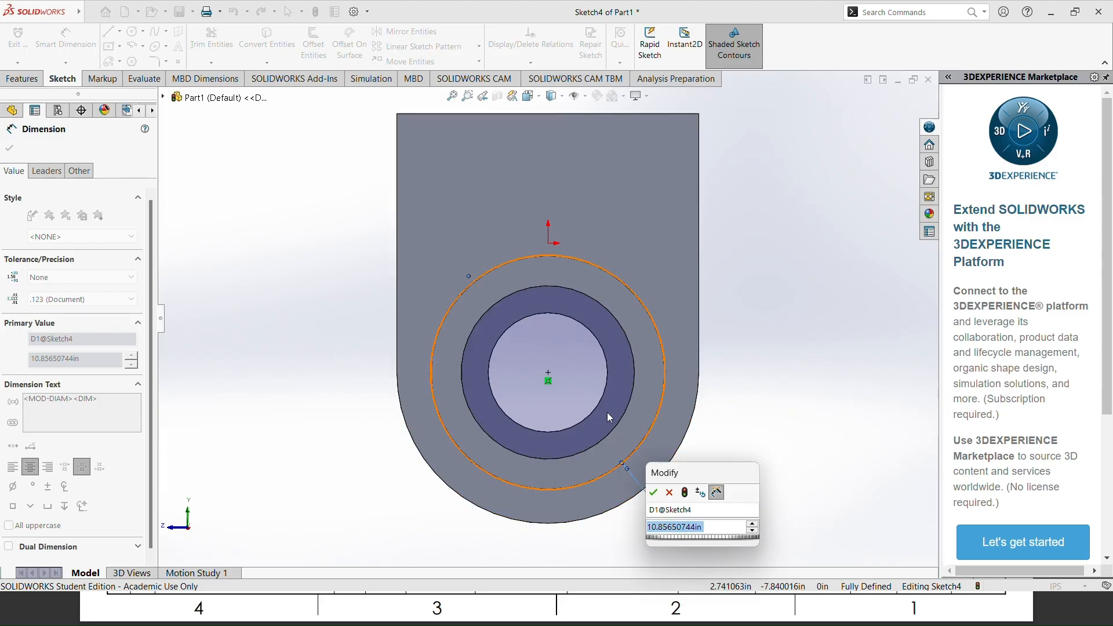
{"action": "type", "text": "6.75"}
{"action": "key", "text": "Return"}
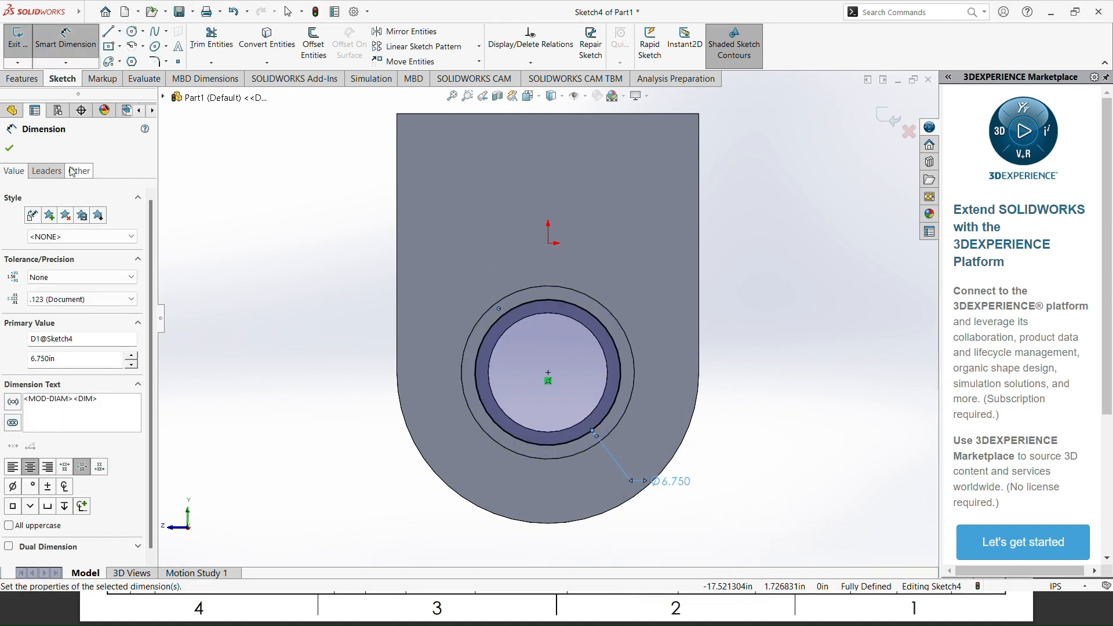
{"action": "key", "text": "Escape"}
{"action": "key", "text": "Escape"}
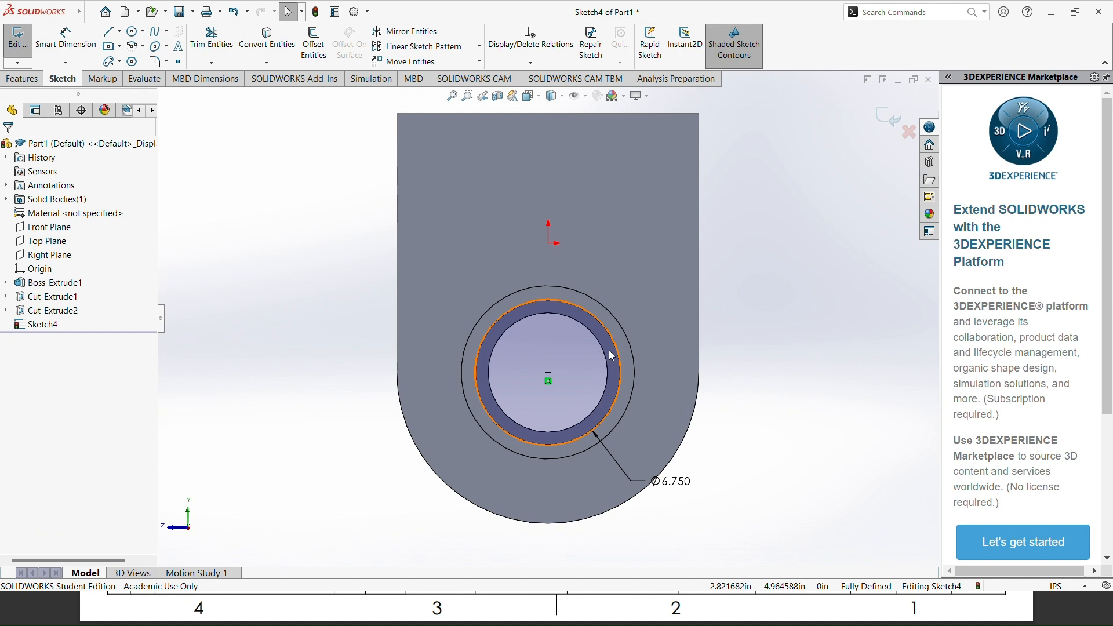
Step: Convert the 6.75 in circle to construction geometry and exit the sketch
{"action": "right_click", "coordinate": [619, 358]}
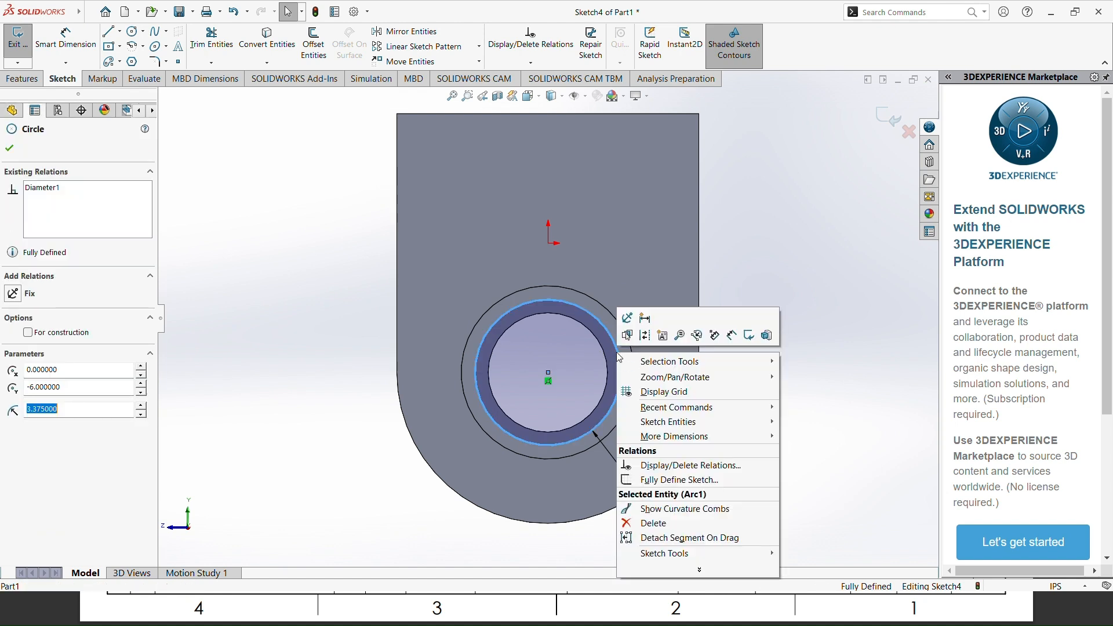
{"action": "left_click", "coordinate": [646, 337]}
{"action": "key", "text": "Escape"}
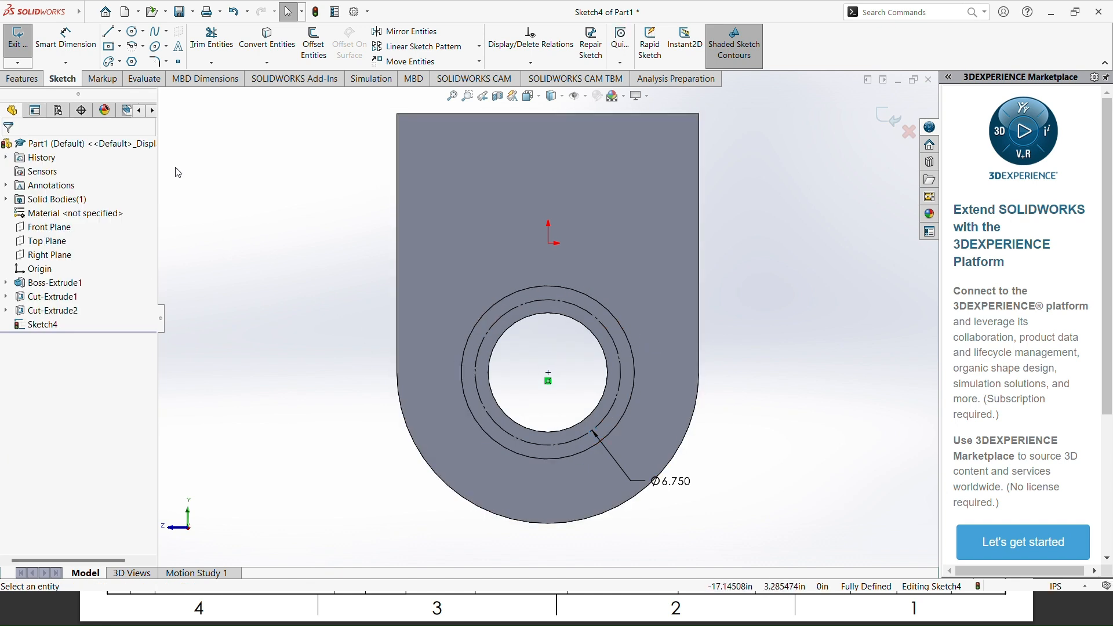
{"action": "left_click", "coordinate": [18, 46]}
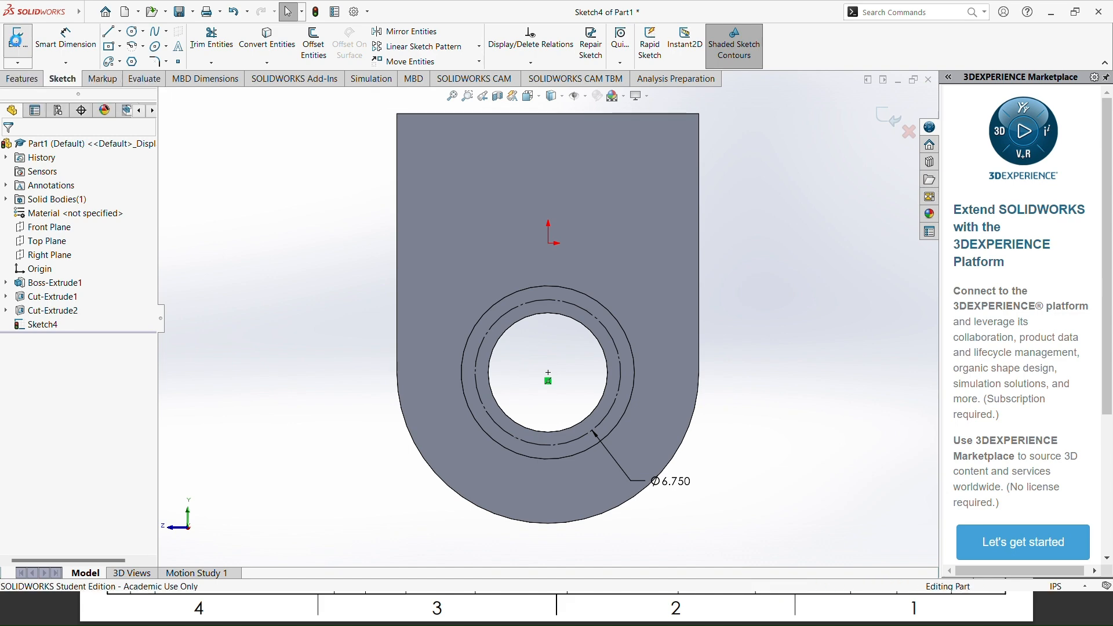
Step: Check the hole callout in the reference drawing and set up a Hole Wizard Tapped hole of size 5/16-18
{"action": "left_click", "coordinate": [238, 45]}
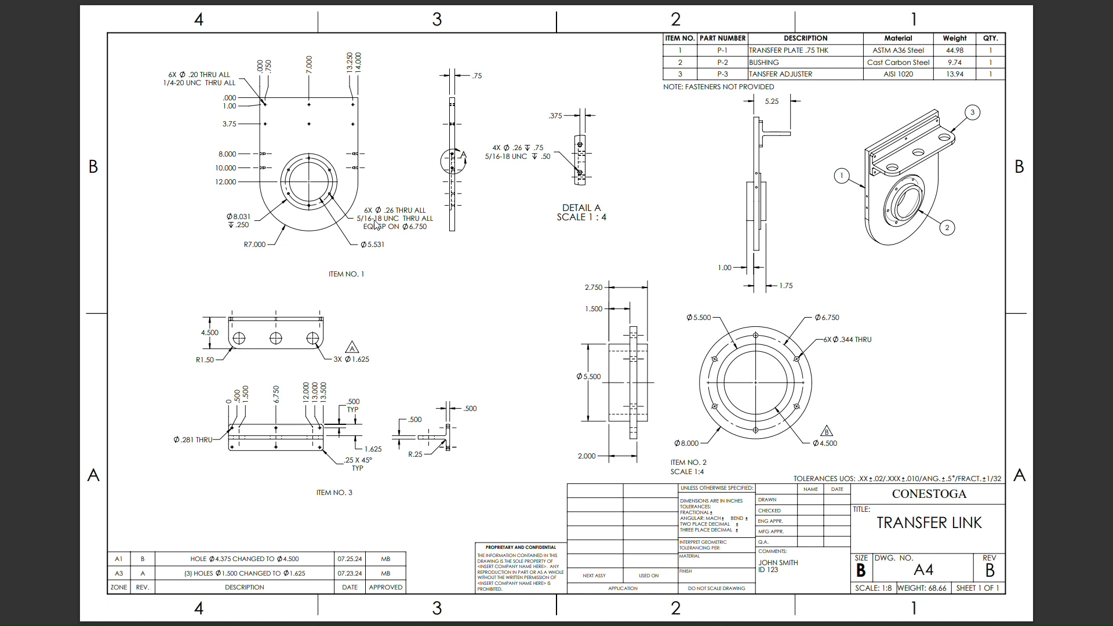
{"action": "key", "text": "alt+Tab"}
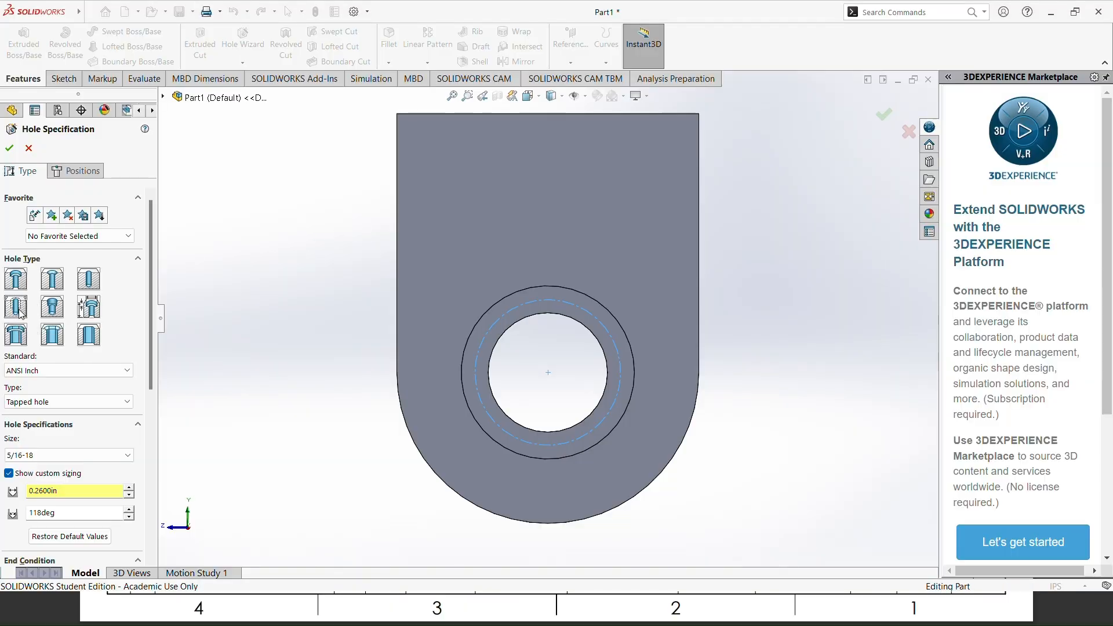
{"action": "left_click", "coordinate": [61, 402]}
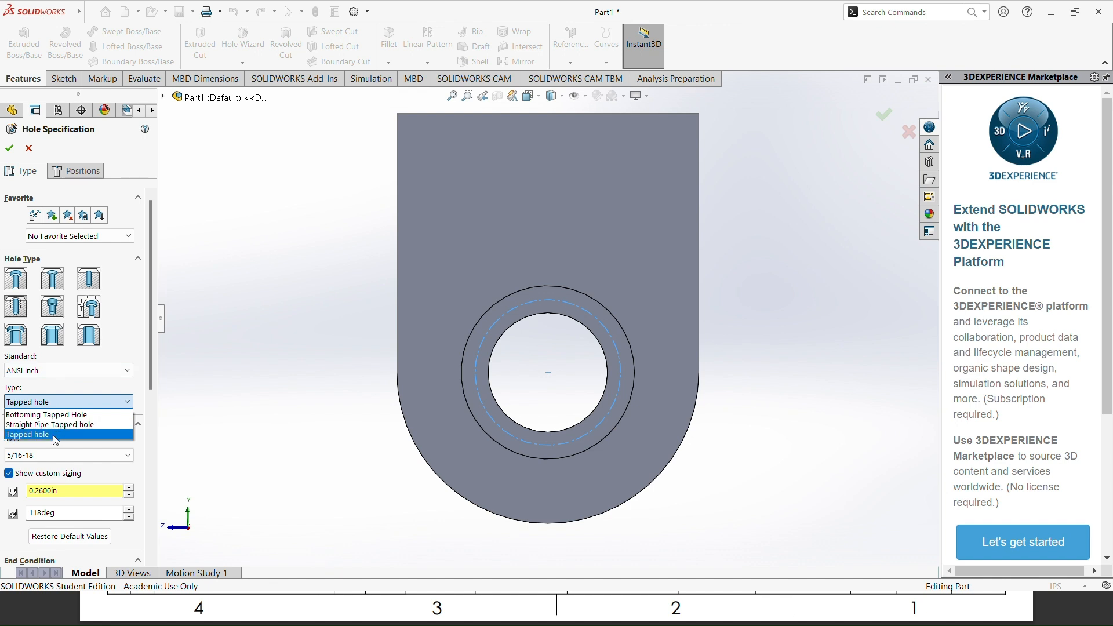
{"action": "left_click", "coordinate": [54, 436]}
{"action": "left_click_drag", "start_coordinate": [151, 345], "coordinate": [148, 398]}
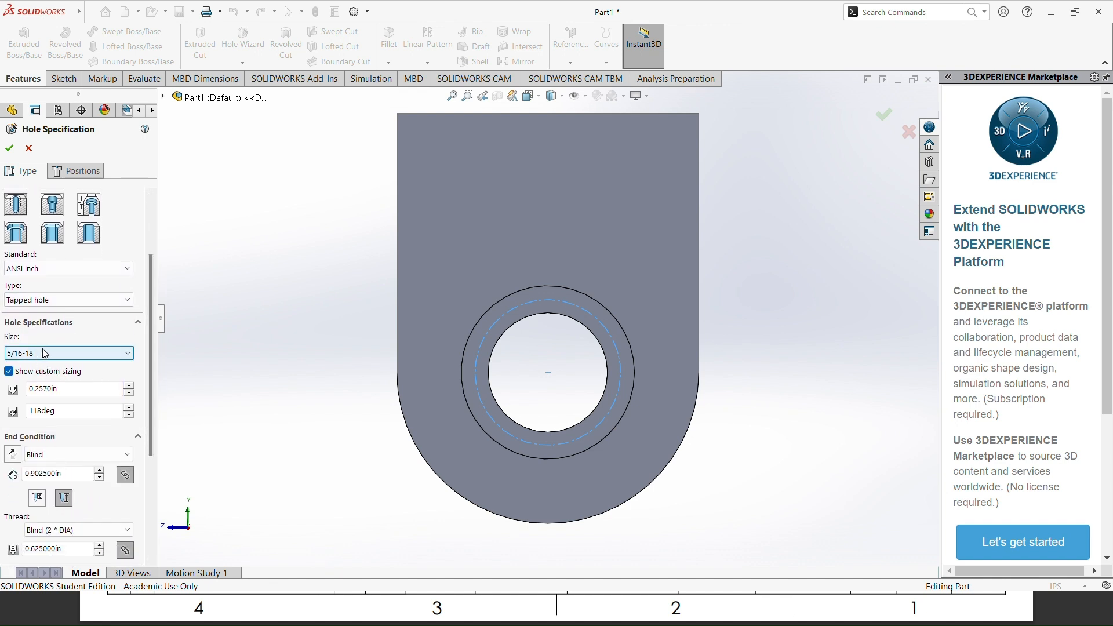
{"action": "left_click", "coordinate": [62, 353]}
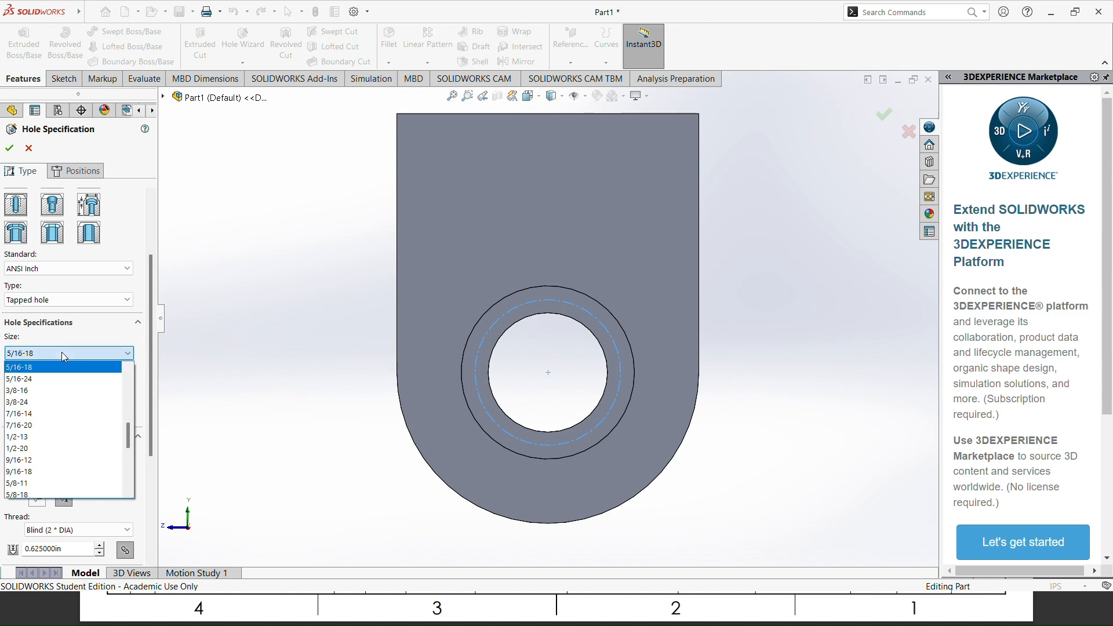
{"action": "left_click", "coordinate": [61, 353]}
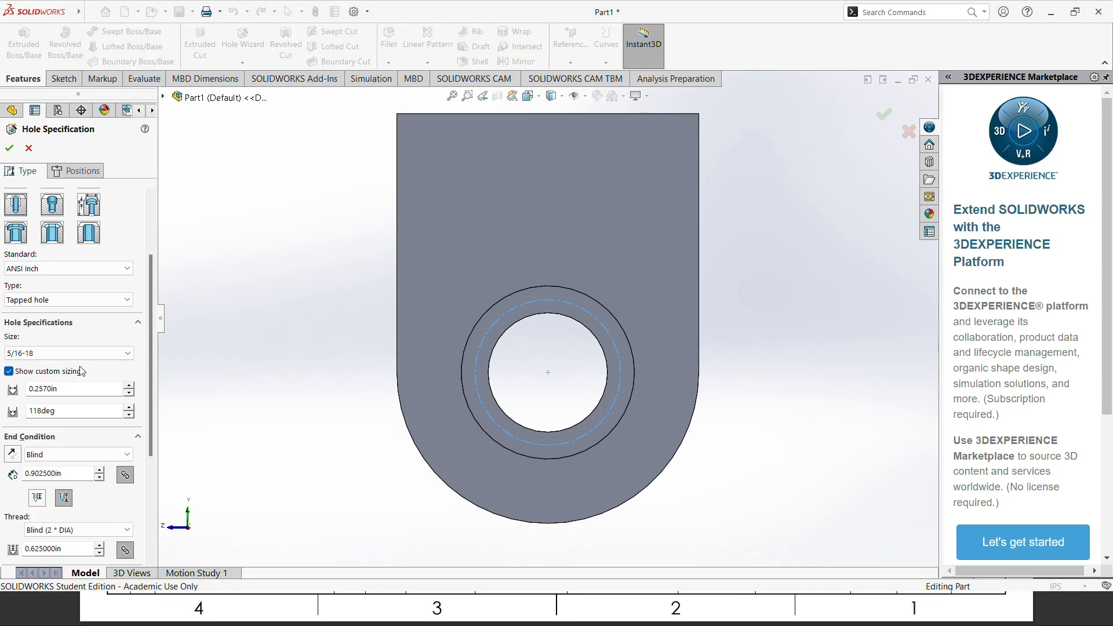
{"action": "left_click", "coordinate": [42, 356]}
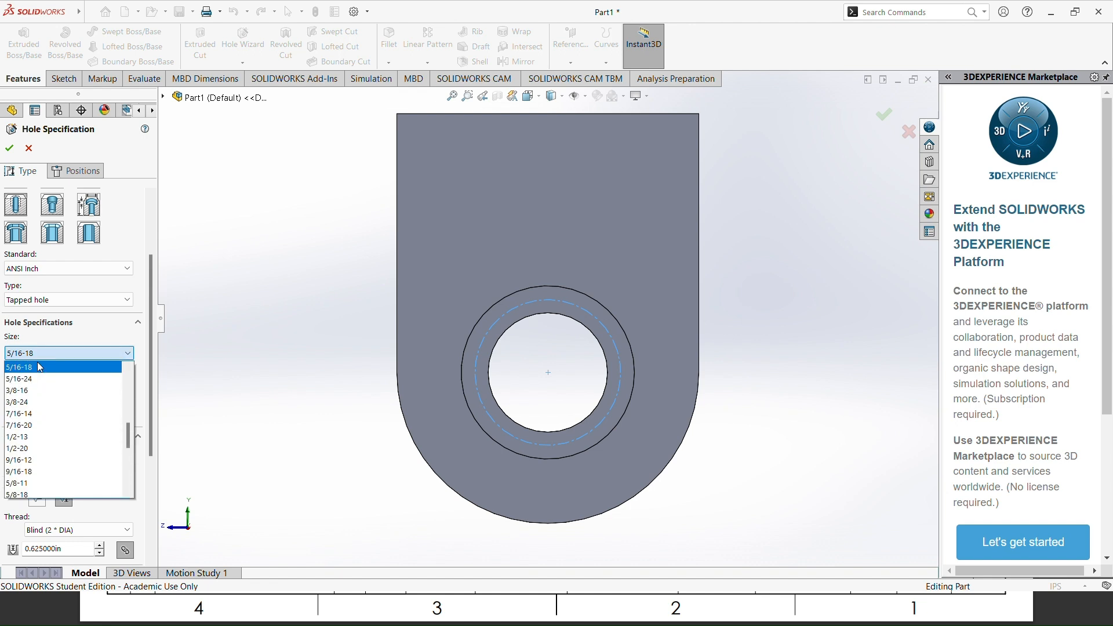
{"action": "left_click", "coordinate": [34, 369]}
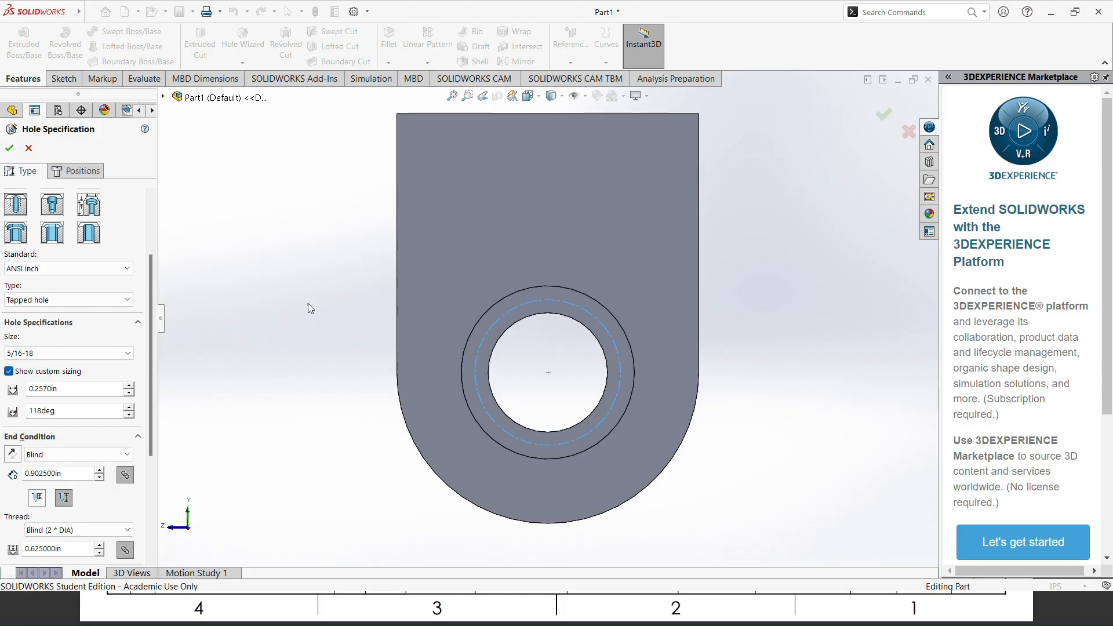
Step: Set the tapped hole's custom drill diameter to 0.26 in and its end condition to Through All
{"action": "double_click", "coordinate": [60, 386]}
{"action": "type", "text": ".26"}
{"action": "key", "text": "Return"}
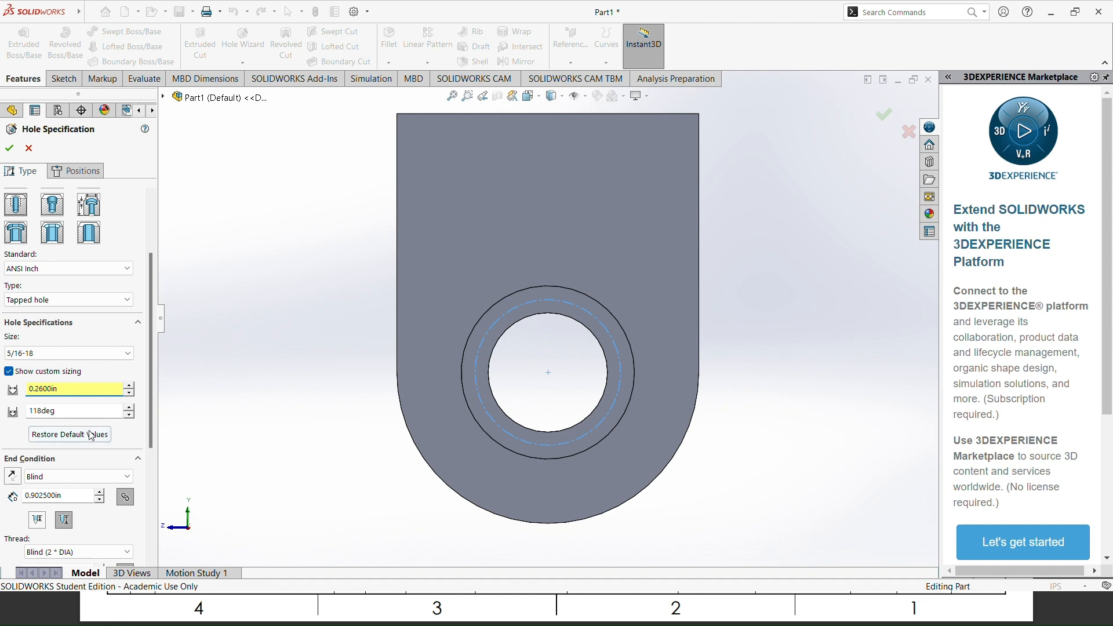
{"action": "left_click", "coordinate": [93, 476]}
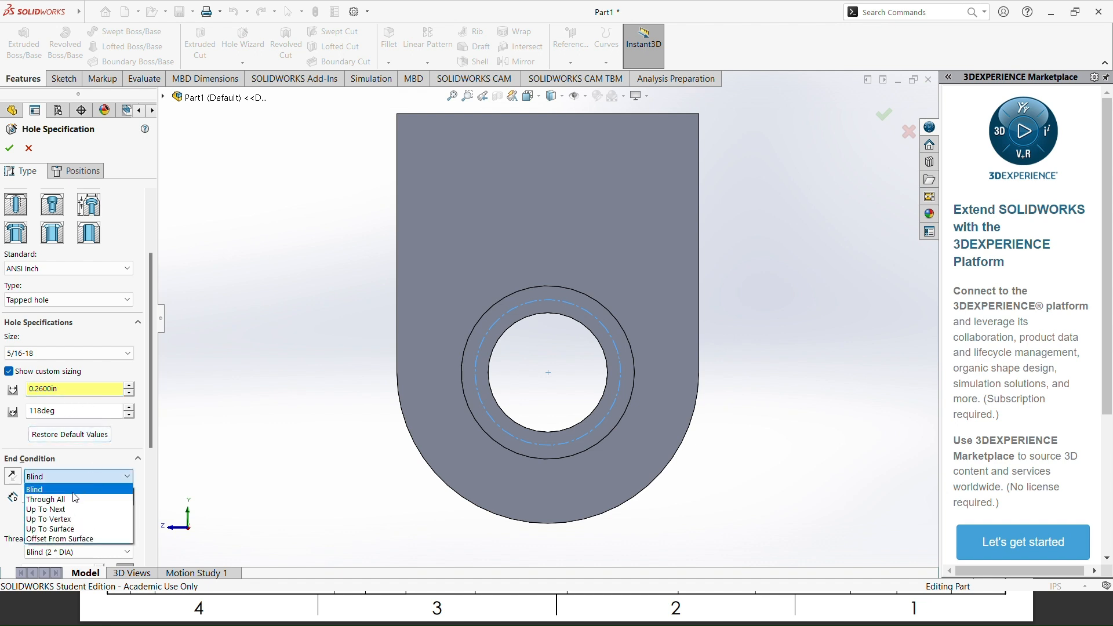
{"action": "left_click", "coordinate": [58, 500]}
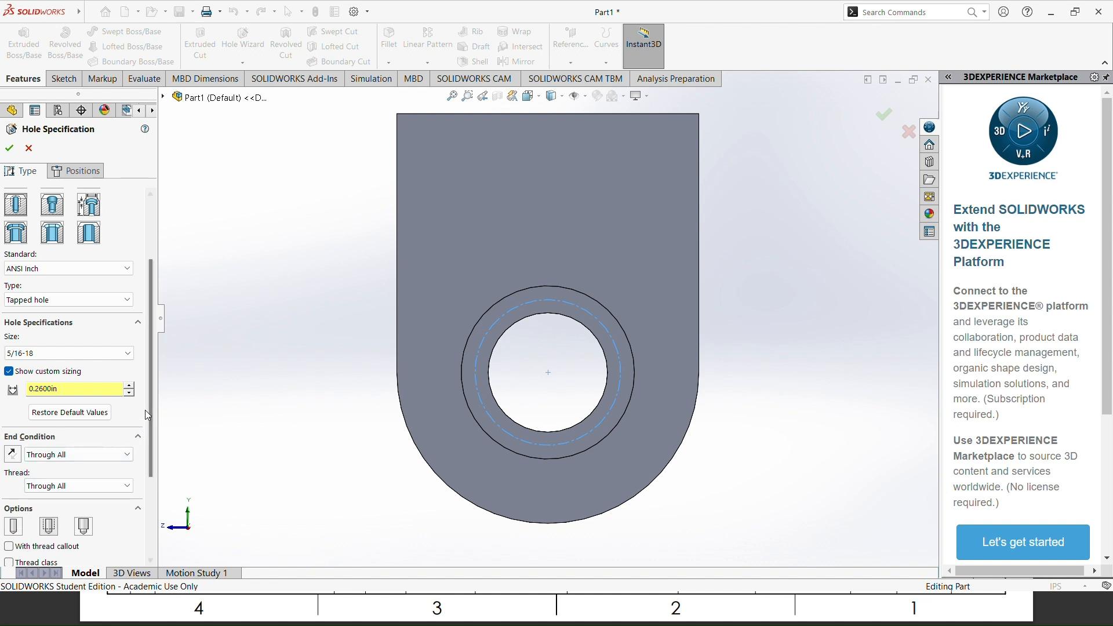
{"action": "left_click_drag", "start_coordinate": [148, 399], "coordinate": [165, 321]}
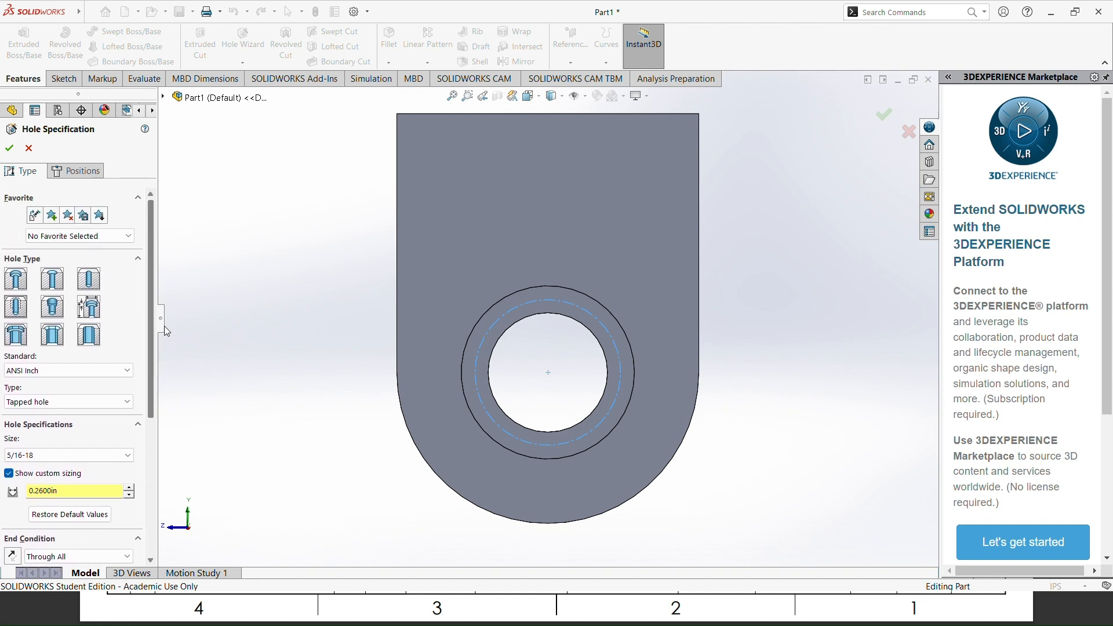
Step: Place the tapped hole on the plate's front face at the top quadrant of the construction bolt circle and finish the hole
{"action": "left_click", "coordinate": [81, 171]}
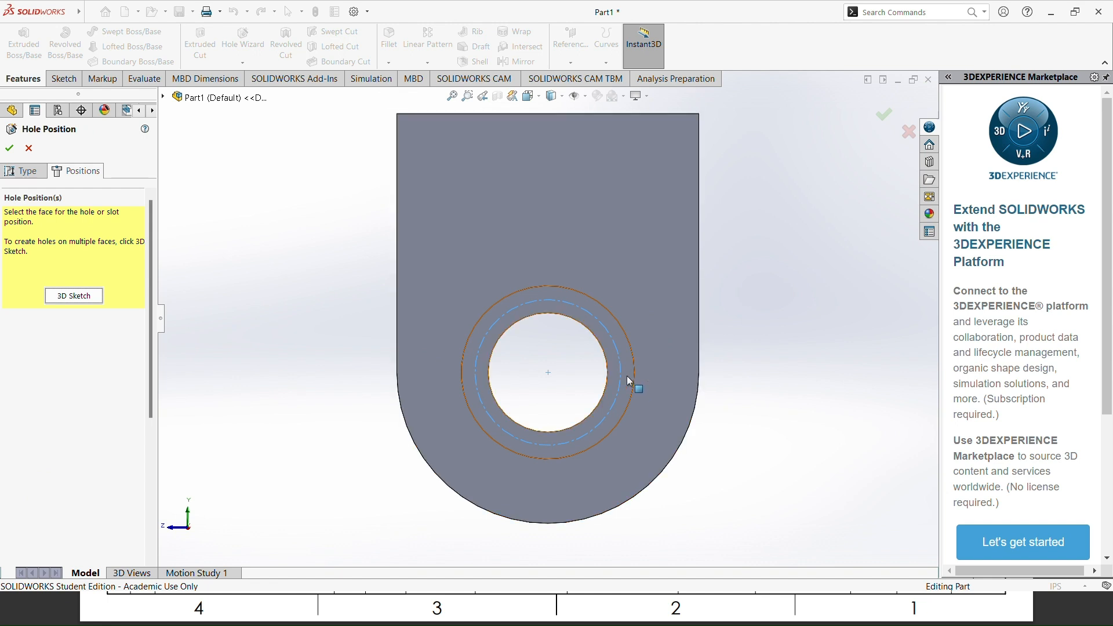
{"action": "left_click", "coordinate": [659, 377]}
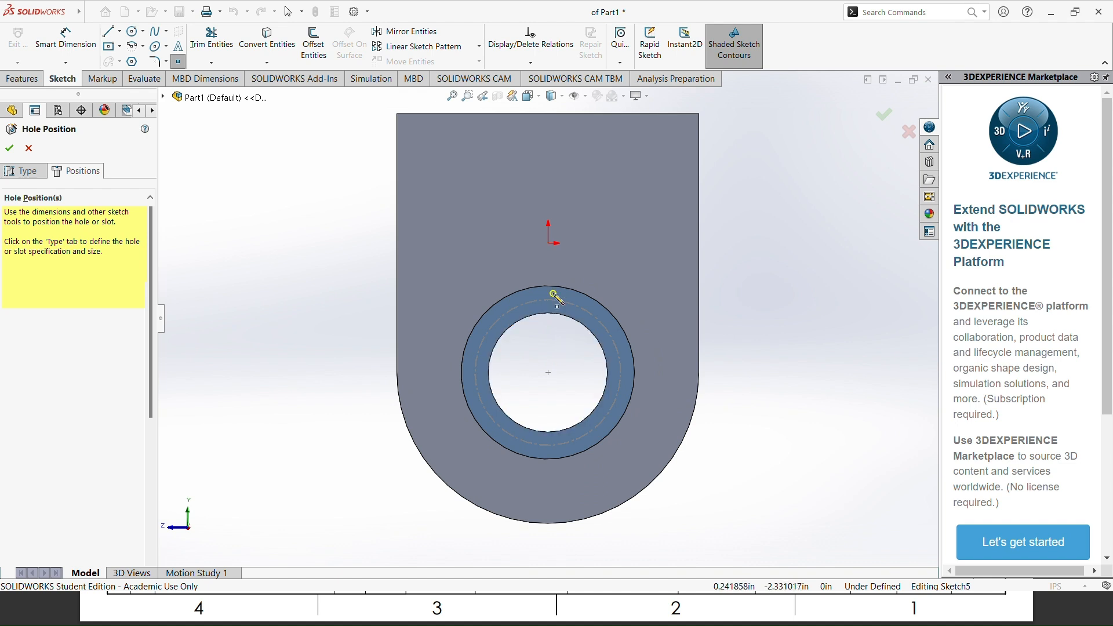
{"action": "scroll", "coordinate": [556, 305], "scroll_direction": "down", "scroll_amount": 8}
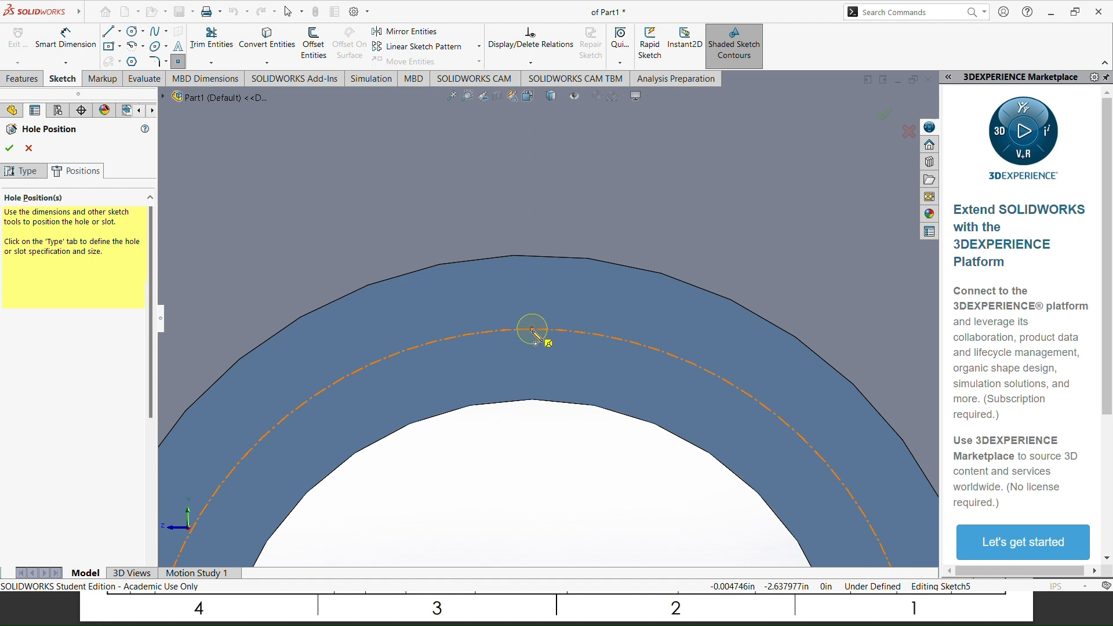
{"action": "left_click", "coordinate": [533, 331]}
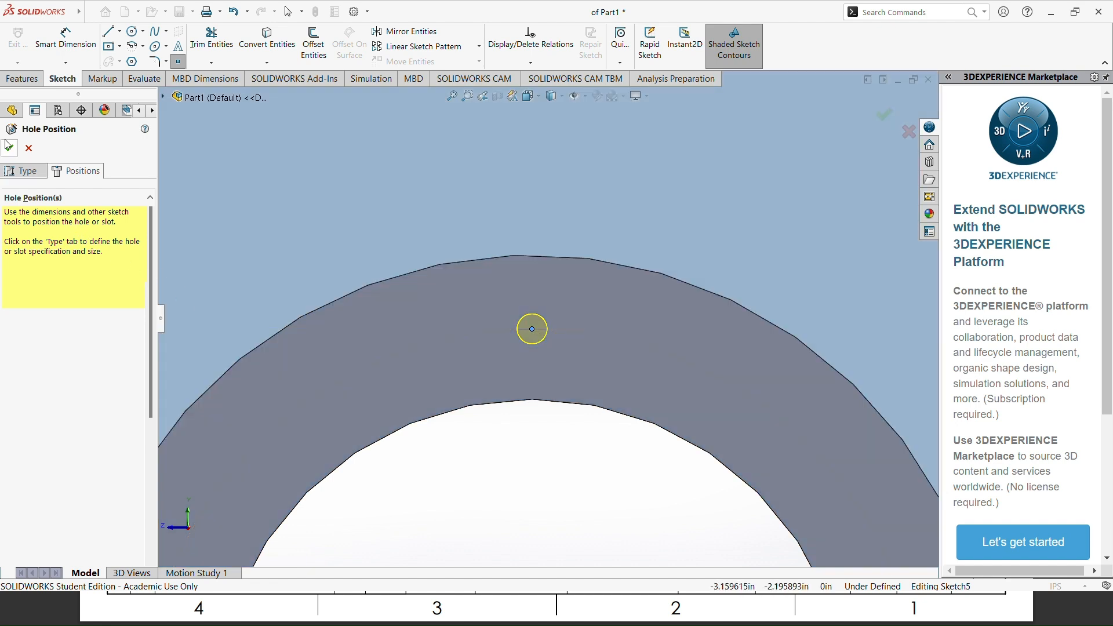
{"action": "left_click", "coordinate": [15, 154]}
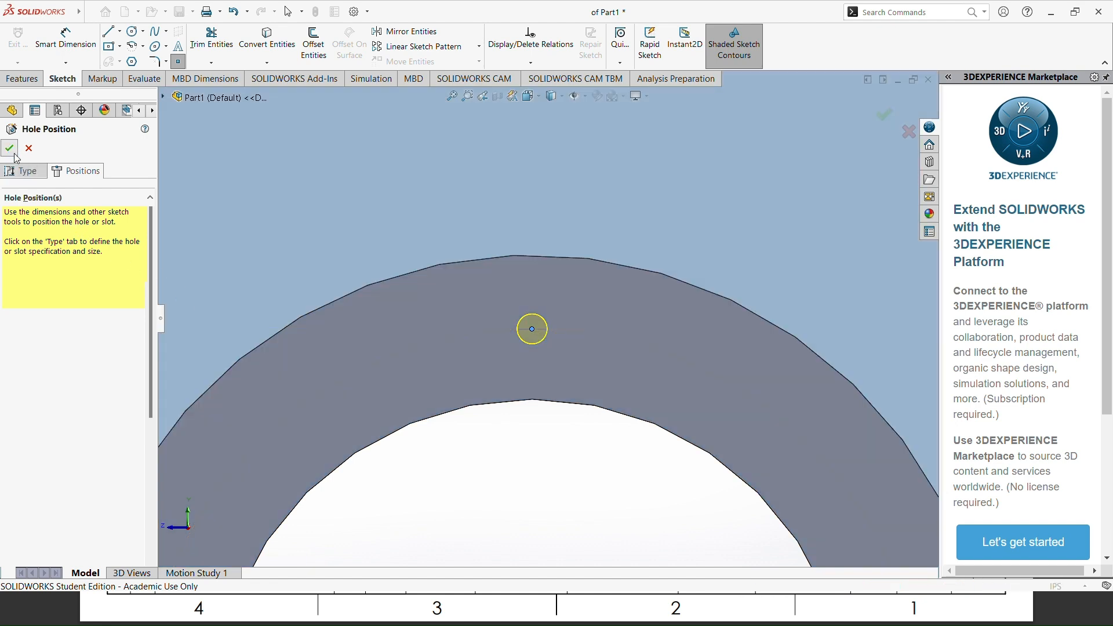
Step: Set up a circular pattern of the 5/16-18 tapped hole around the bore's edge, with 6 equally spaced instances over 360 degrees
{"action": "scroll", "coordinate": [572, 468], "scroll_direction": "up", "scroll_amount": 4}
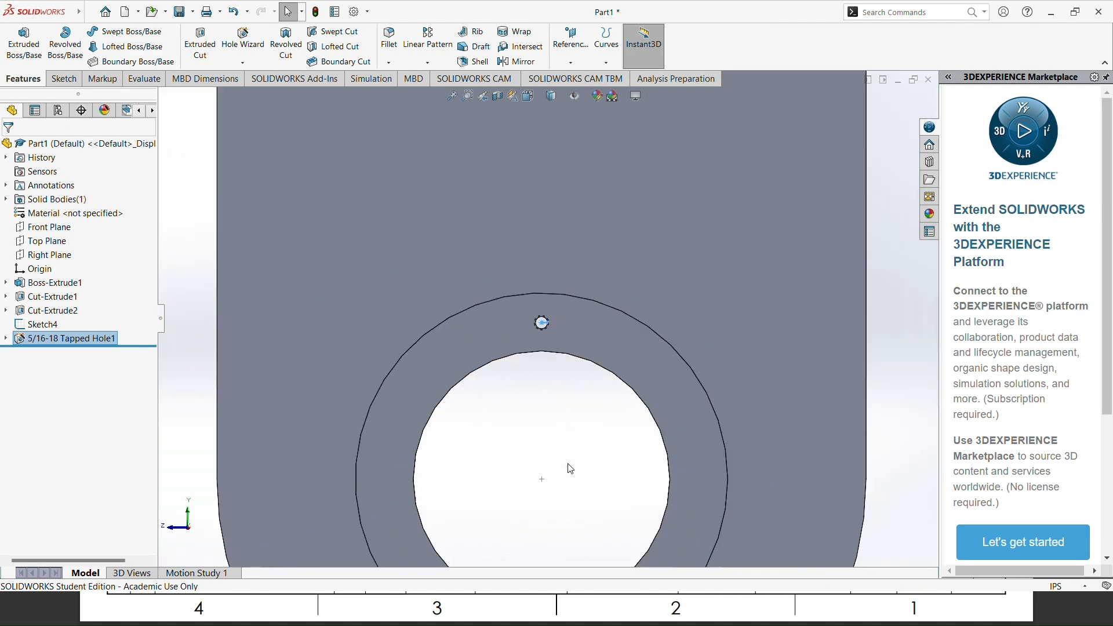
{"action": "middle_click_drag", "start_coordinate": [569, 464], "coordinate": [516, 413]}
{"action": "left_click", "coordinate": [515, 415]}
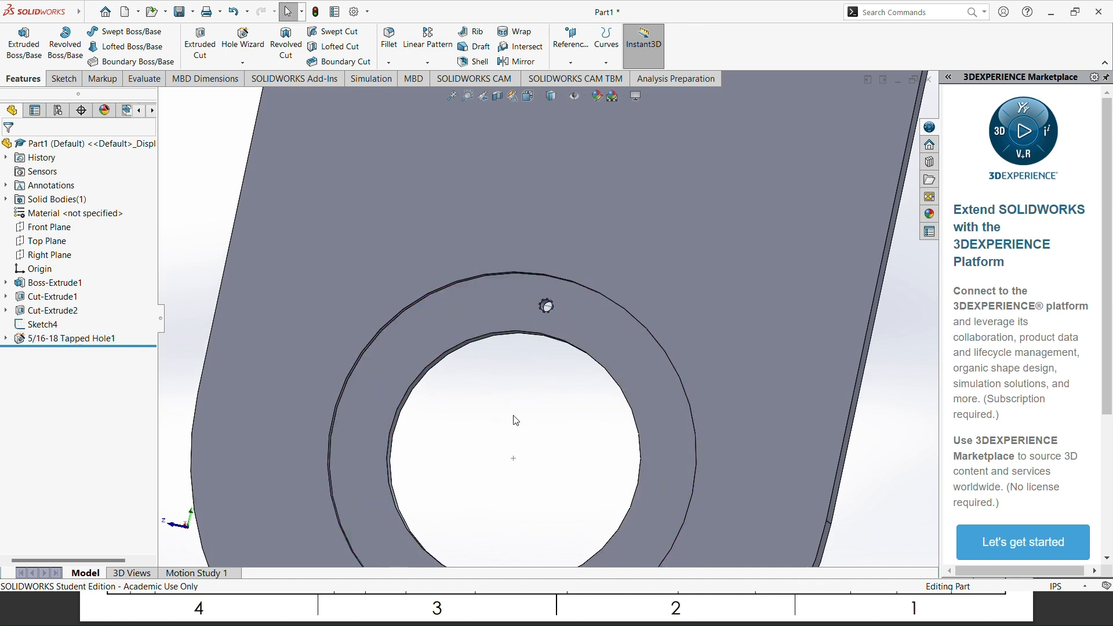
{"action": "key", "text": "f"}
{"action": "scroll", "coordinate": [513, 402], "scroll_direction": "down", "scroll_amount": 2}
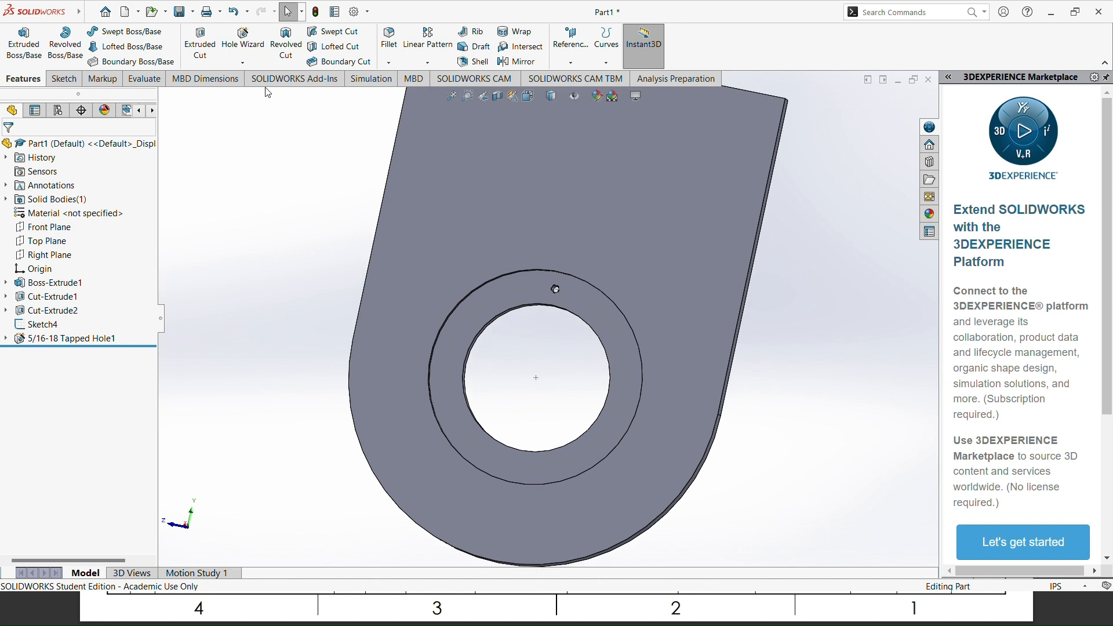
{"action": "left_click", "coordinate": [429, 62]}
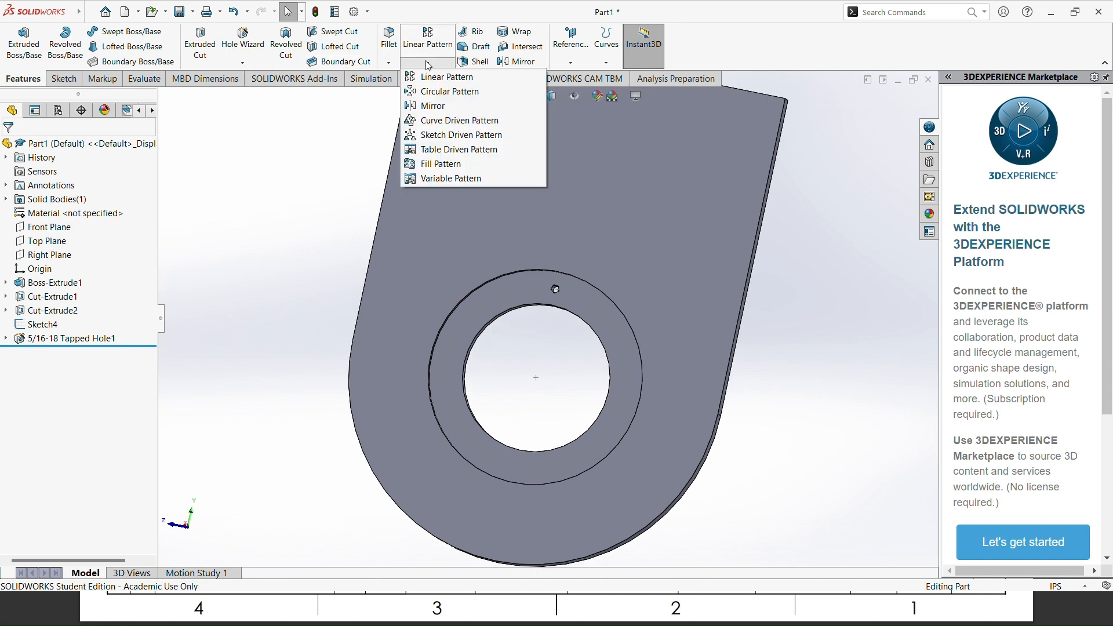
{"action": "left_click", "coordinate": [440, 93]}
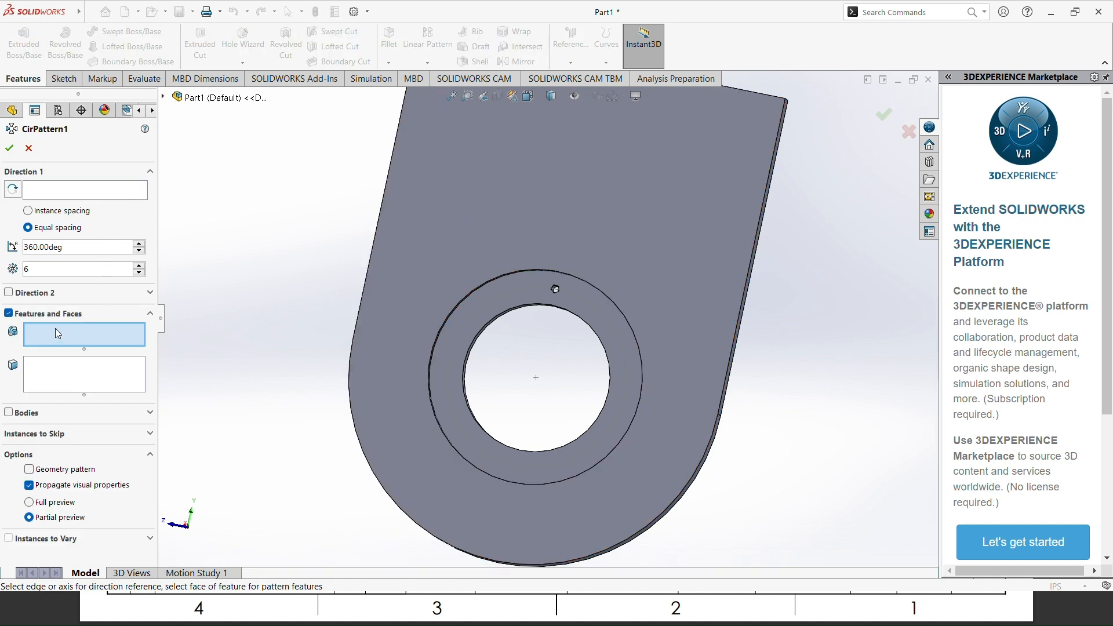
{"action": "left_click", "coordinate": [164, 98]}
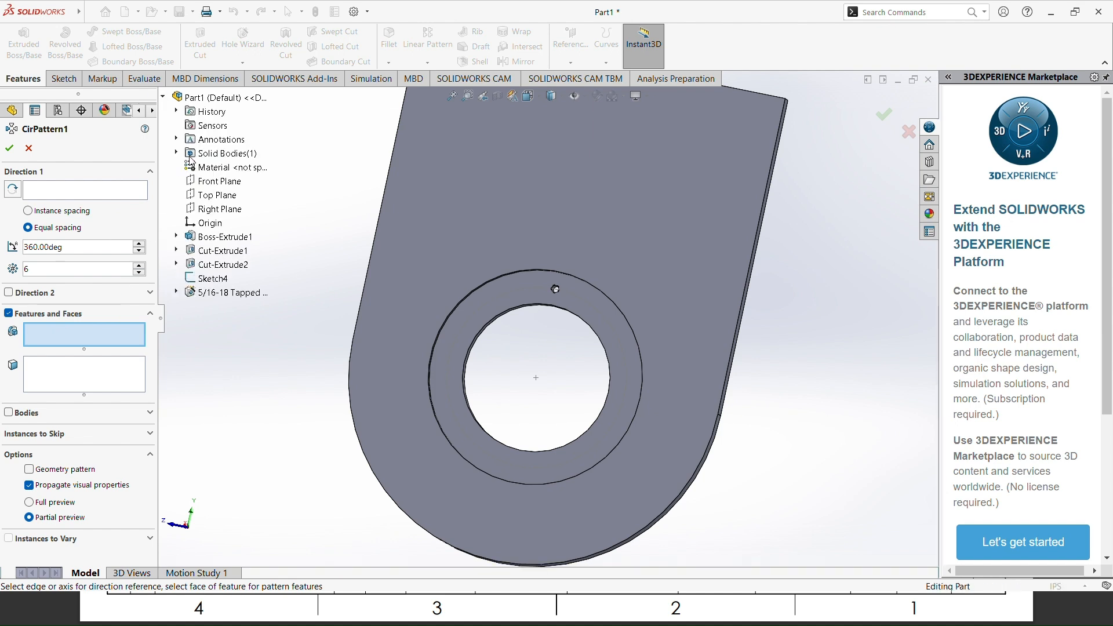
{"action": "left_click", "coordinate": [250, 294]}
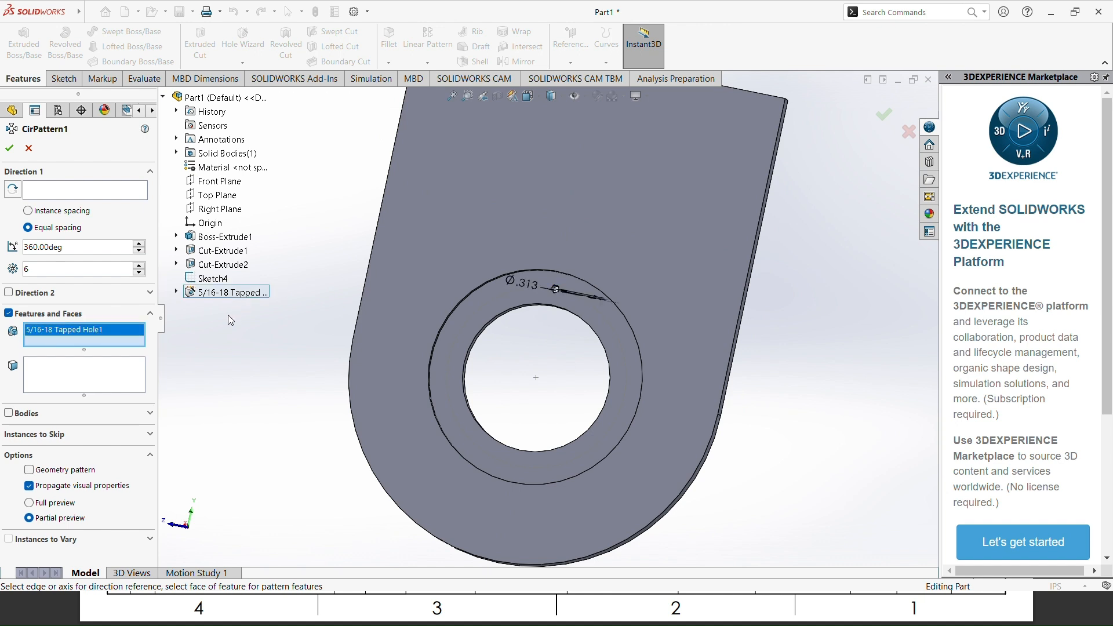
{"action": "left_click", "coordinate": [49, 191]}
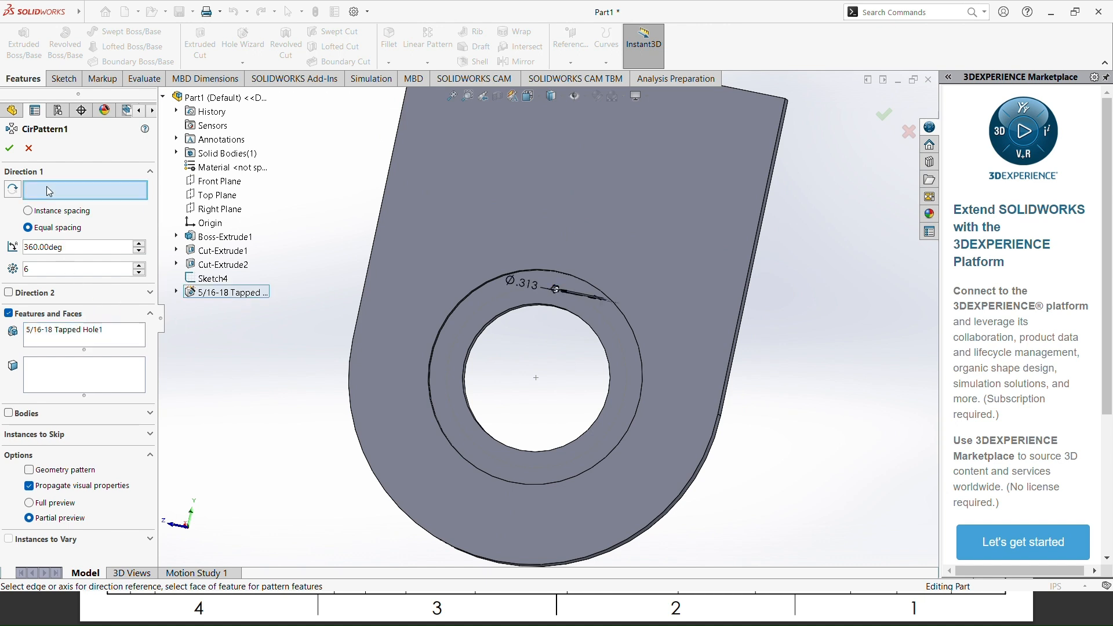
{"action": "left_click", "coordinate": [474, 344]}
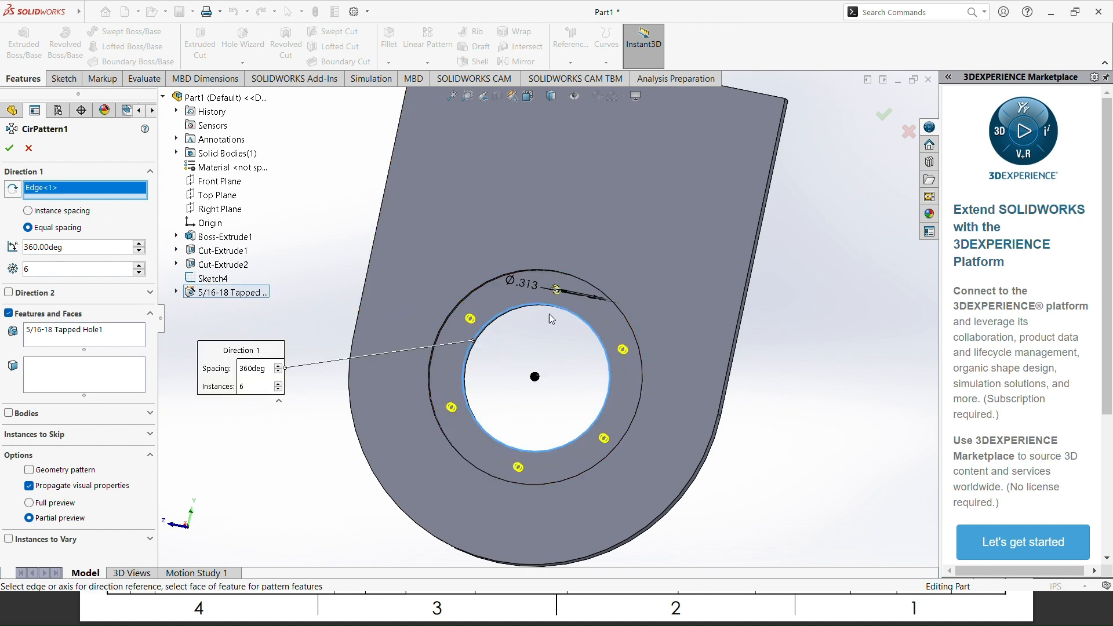
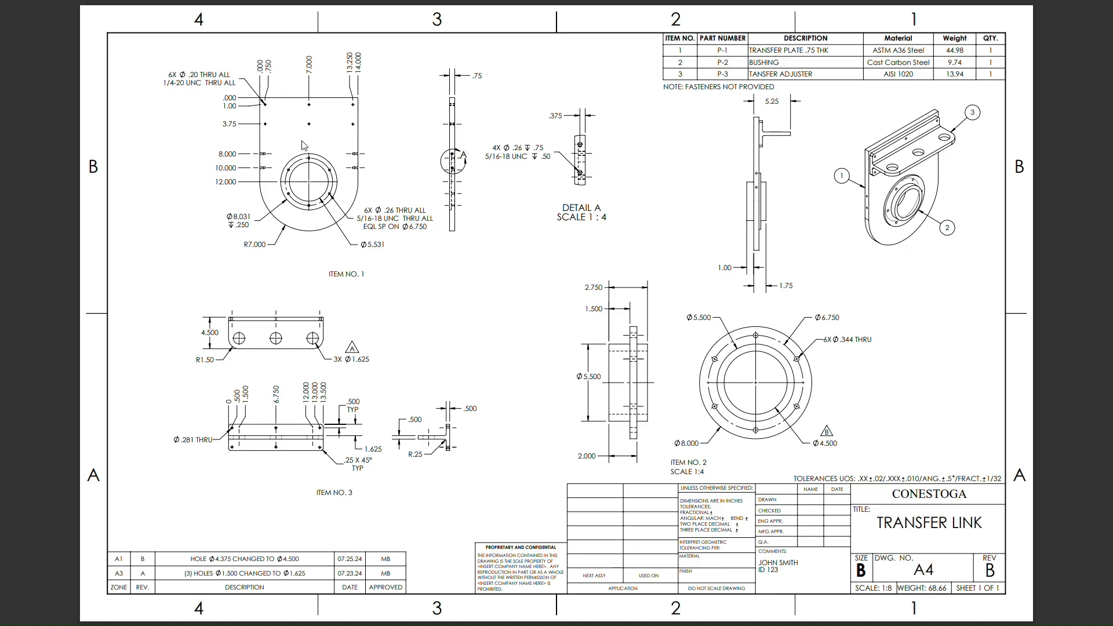
Step: Place a sketch point on the plate's side face, about 0.69 in below the sketch origin
{"action": "key", "text": "alt+Tab"}
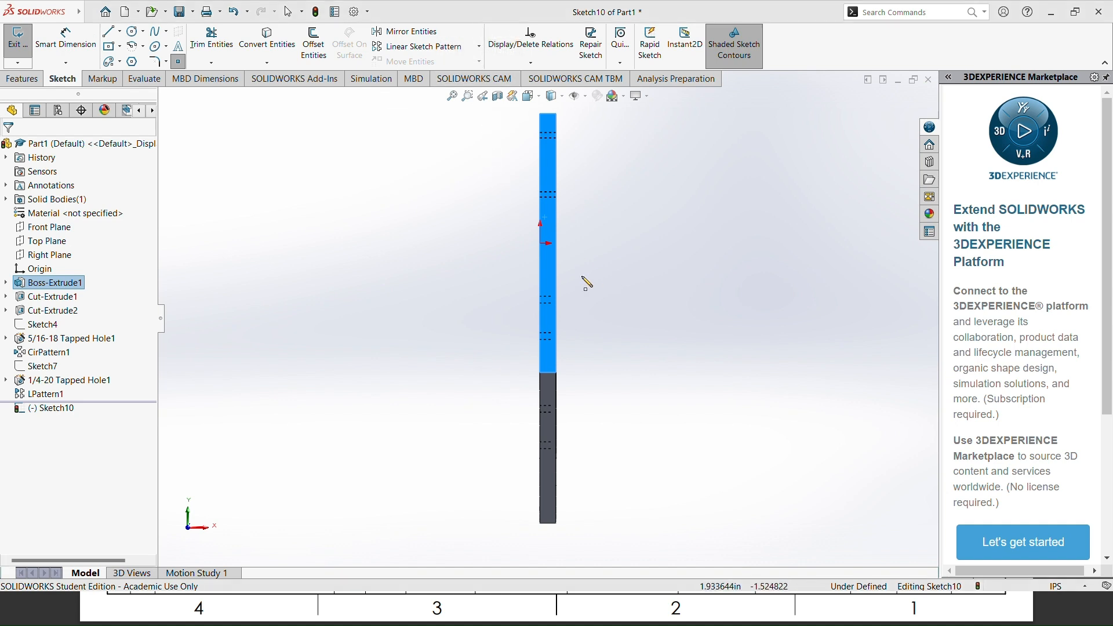
{"action": "left_click", "coordinate": [549, 258]}
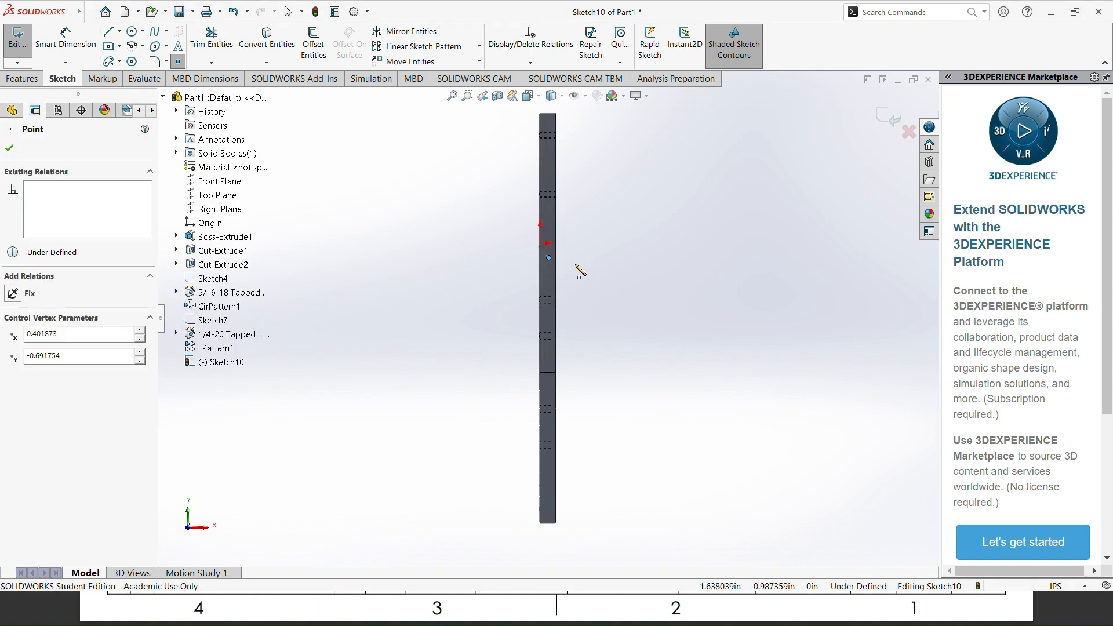
{"action": "left_click", "coordinate": [9, 148]}
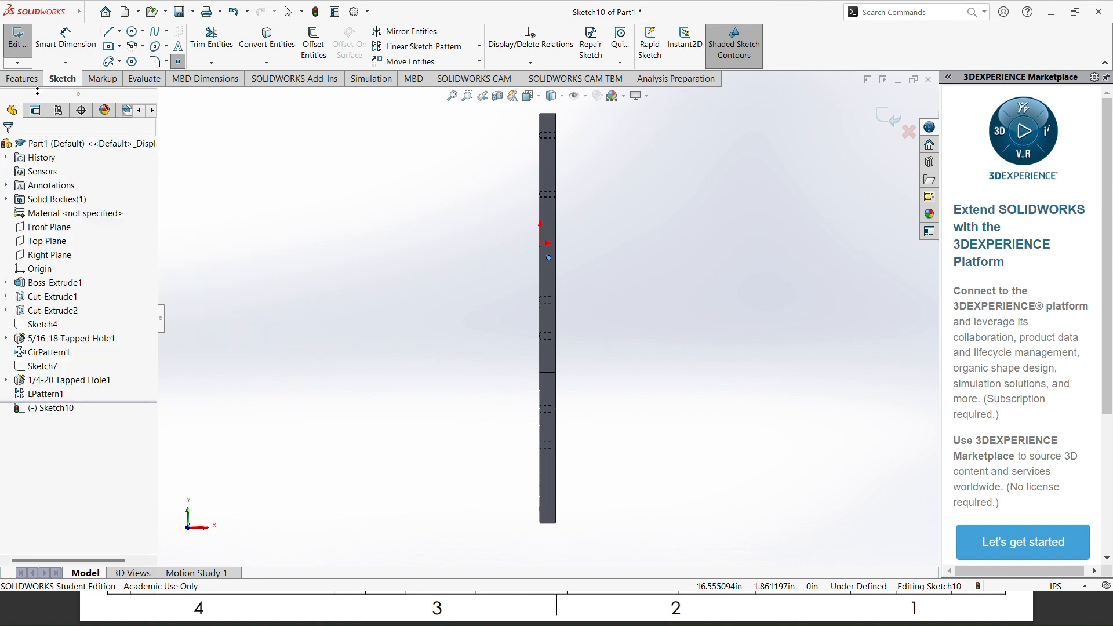
Step: Check the side-hole detail in the reference drawing and dimension the point 0.375 in from the side face's right-hand long edge
{"action": "left_click", "coordinate": [66, 36]}
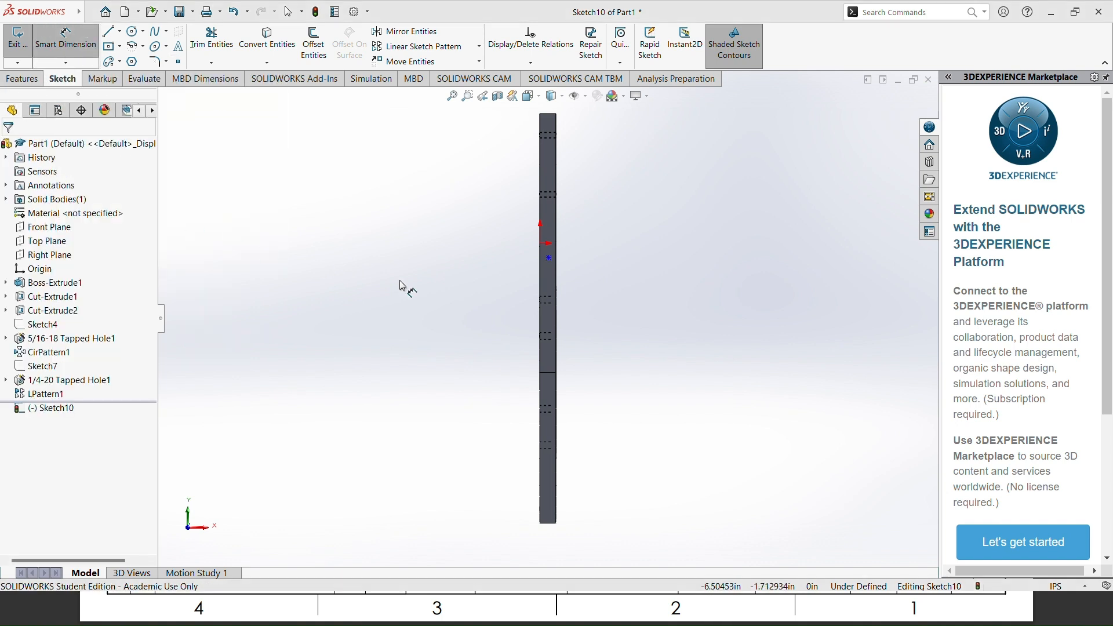
{"action": "key", "text": "alt+Tab"}
{"action": "key", "text": "alt+Tab"}
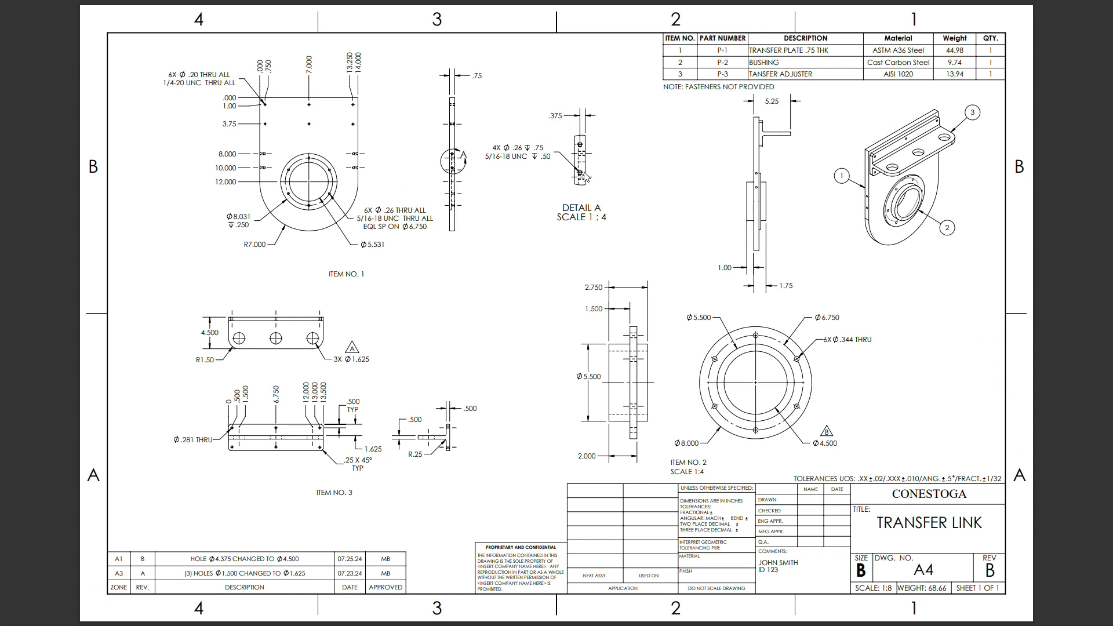
{"action": "key", "text": "alt+Tab"}
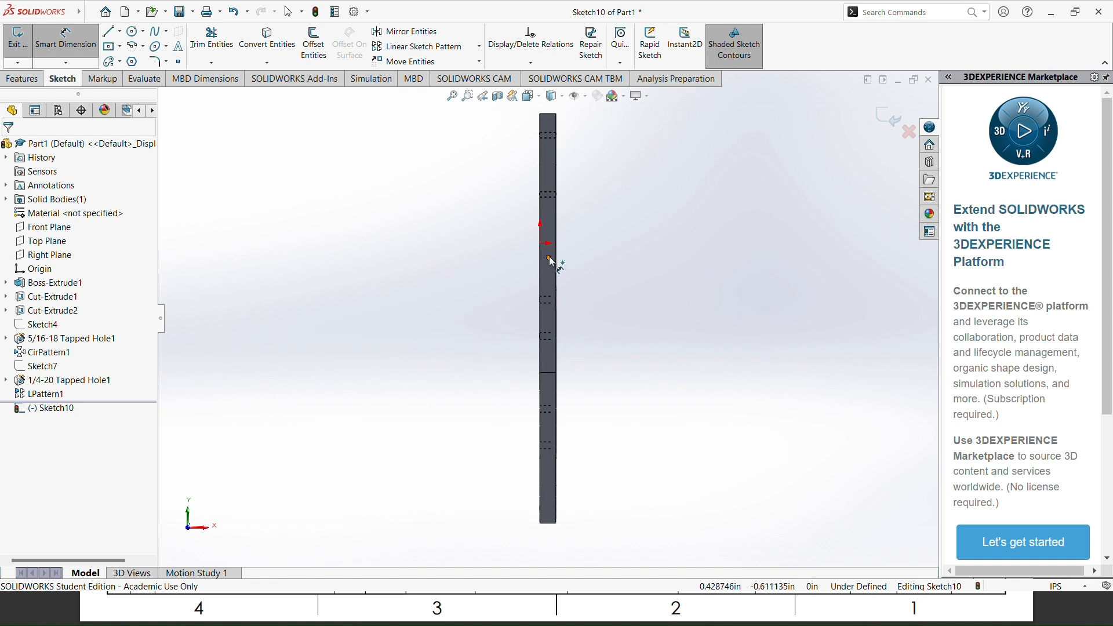
{"action": "left_click", "coordinate": [551, 260]}
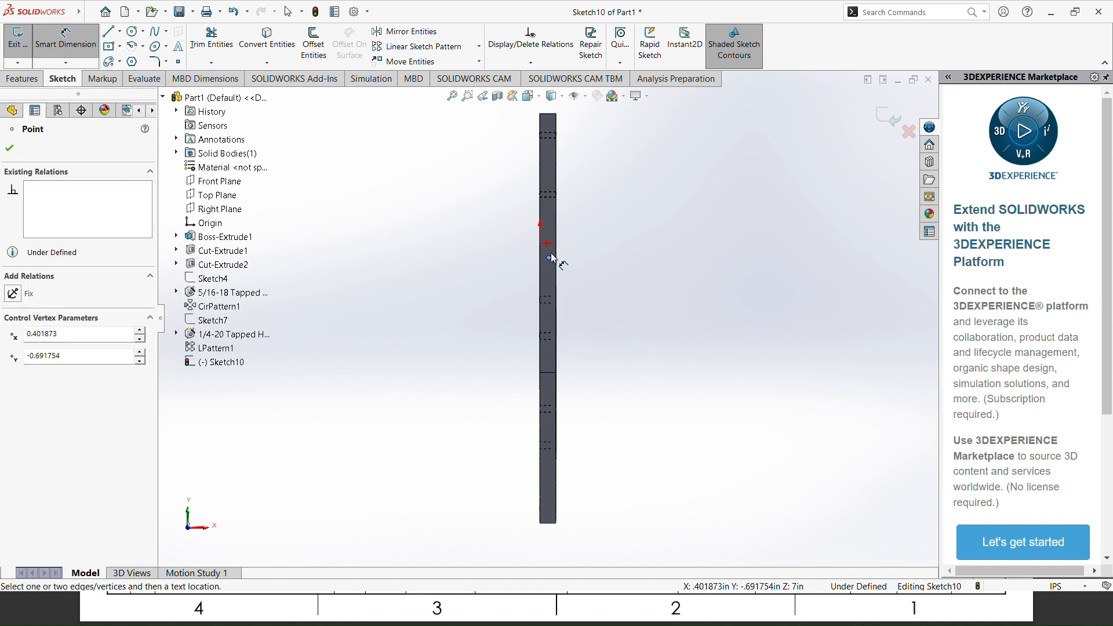
{"action": "left_click", "coordinate": [557, 232]}
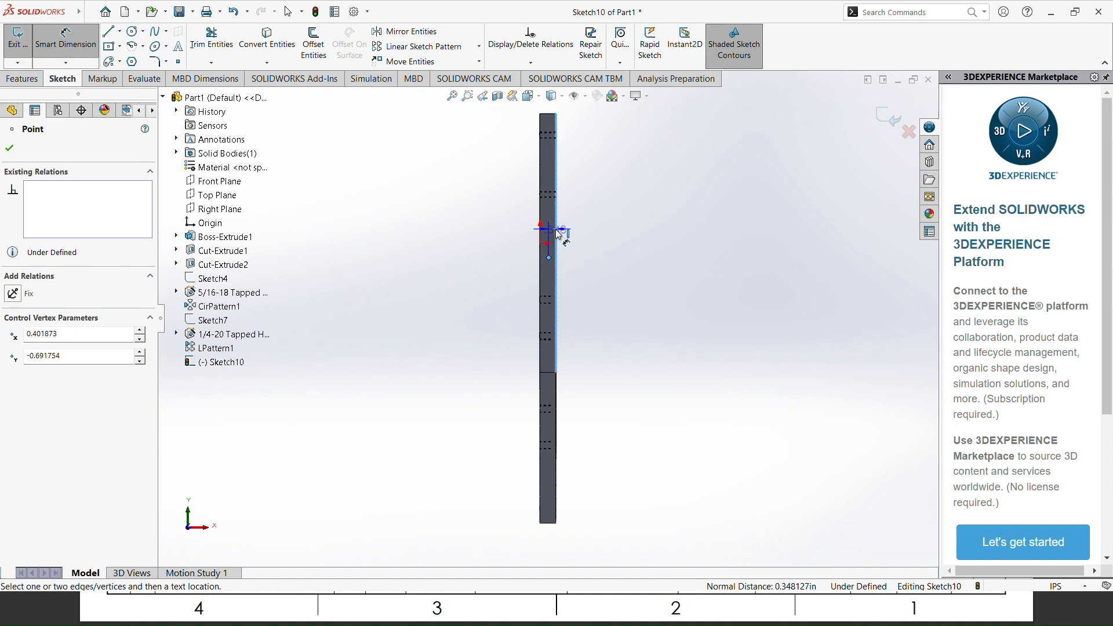
{"action": "key", "text": "z"}
{"action": "key", "text": "z"}
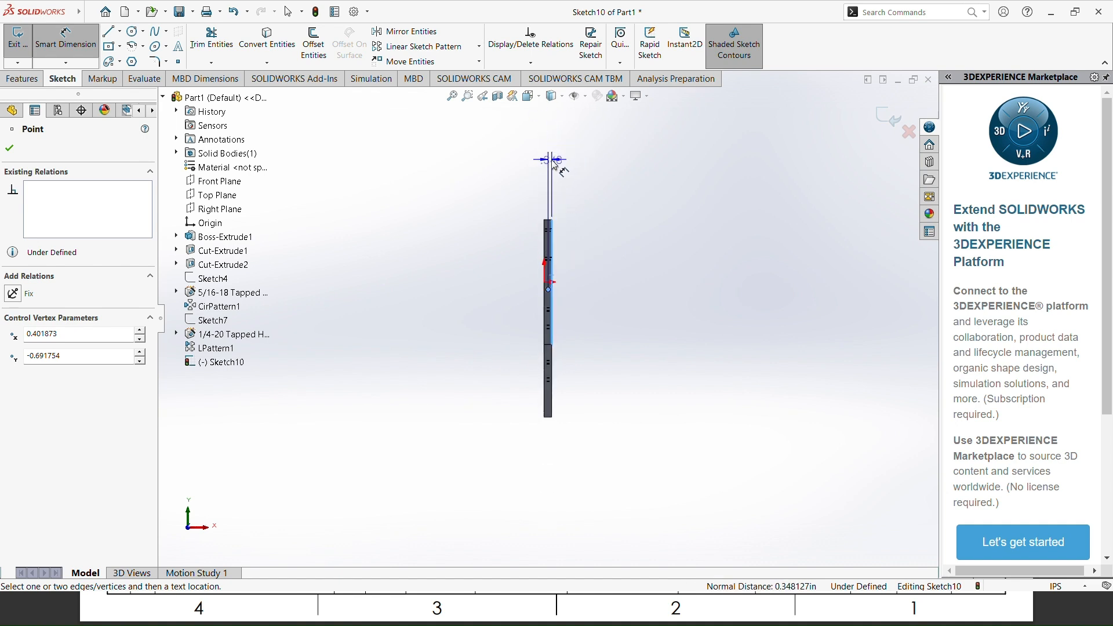
{"action": "left_click", "coordinate": [553, 163]}
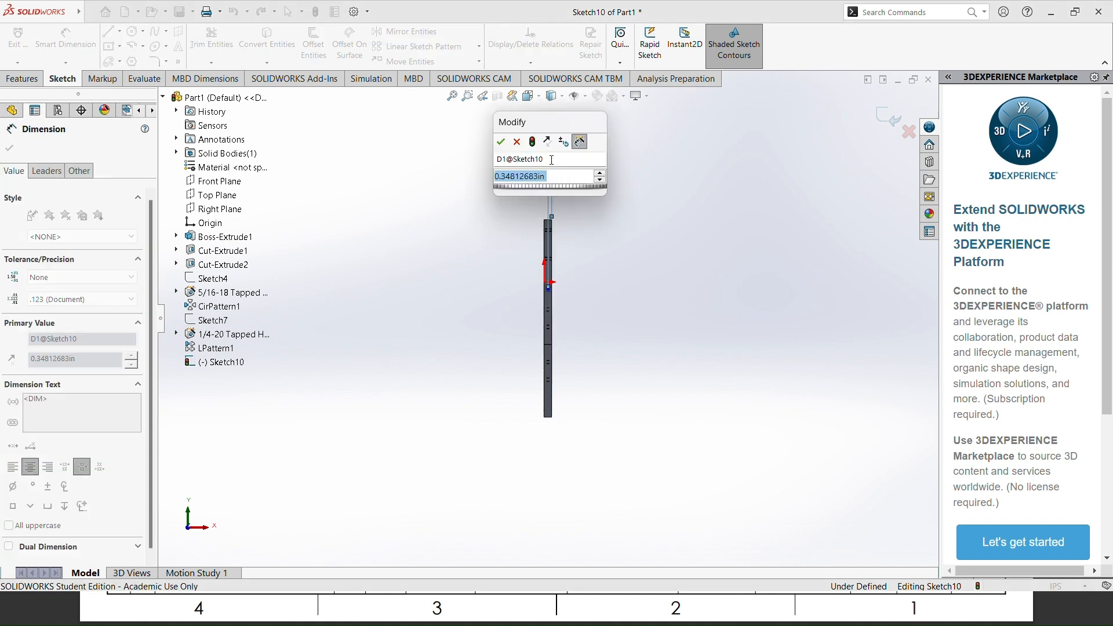
{"action": "type", "text": ".3"}
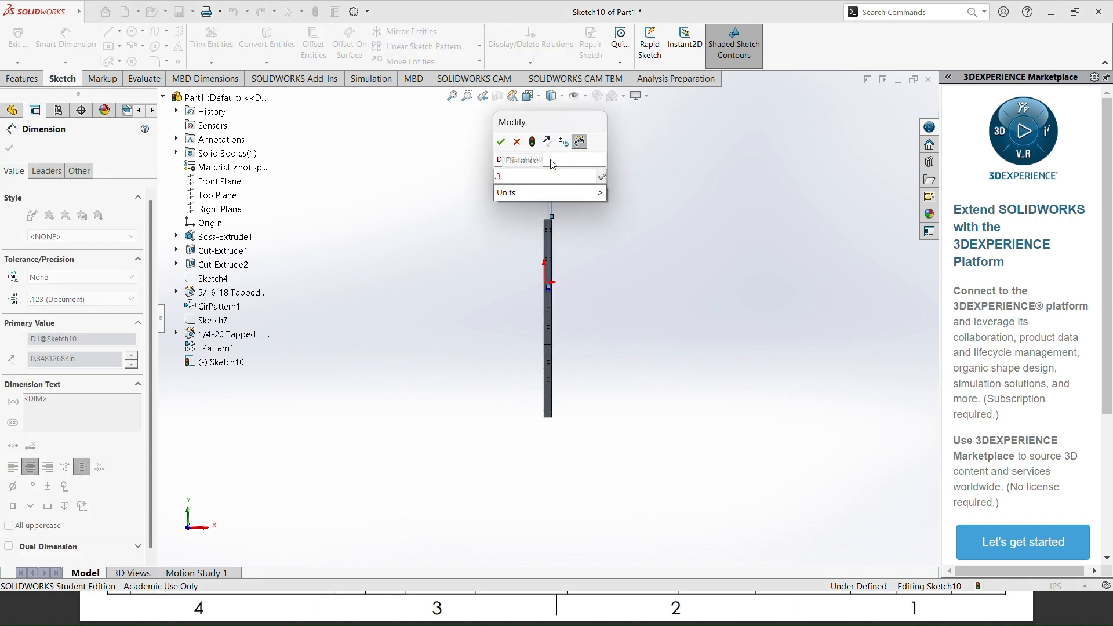
{"action": "type", "text": "75"}
{"action": "key", "text": "Return"}
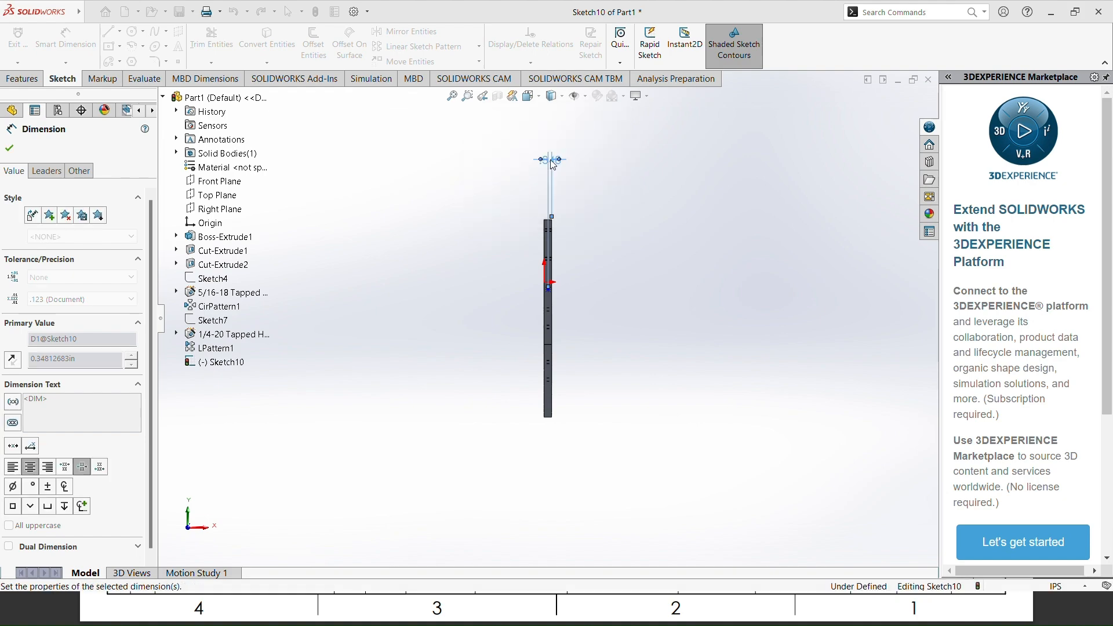
Step: Check the hole heights in the reference drawing and dimension the point 8 in below the plate's top edge
{"action": "key", "text": "alt+Tab"}
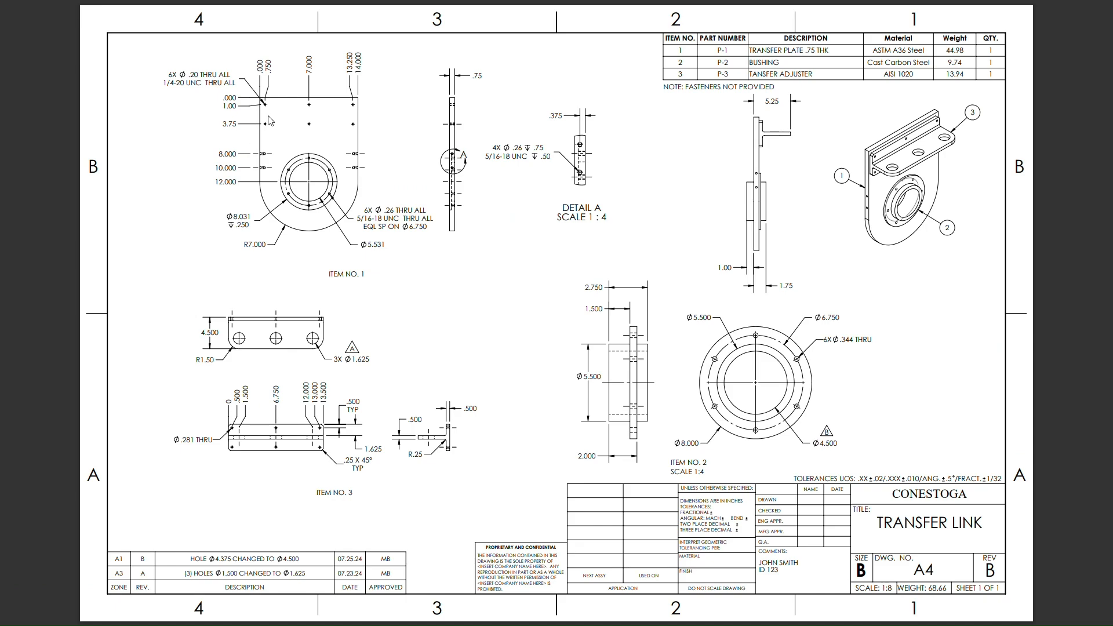
{"action": "key", "text": "alt+Tab"}
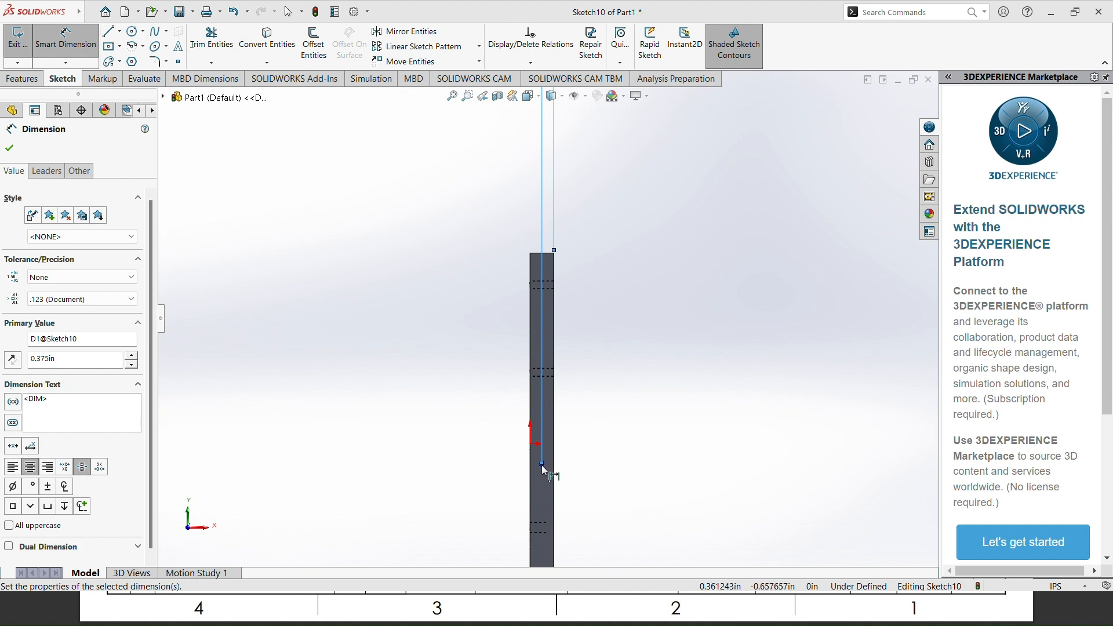
{"action": "scroll", "coordinate": [543, 458], "scroll_direction": "down", "scroll_amount": 2}
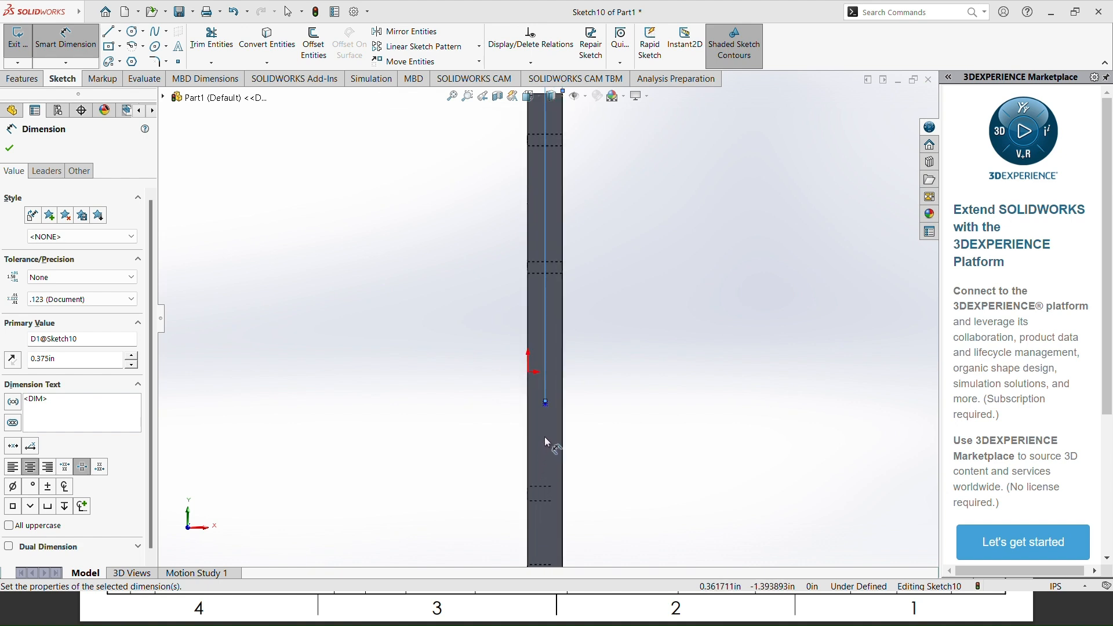
{"action": "left_click", "coordinate": [546, 403]}
{"action": "scroll", "coordinate": [548, 318], "scroll_direction": "up", "scroll_amount": 2}
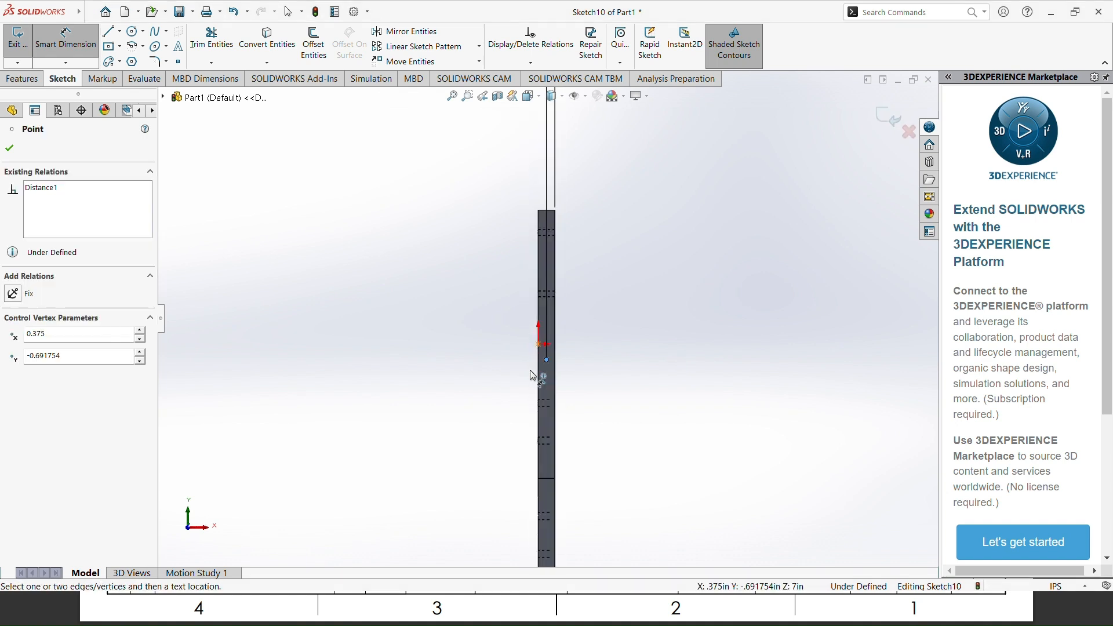
{"action": "left_click", "coordinate": [546, 213]}
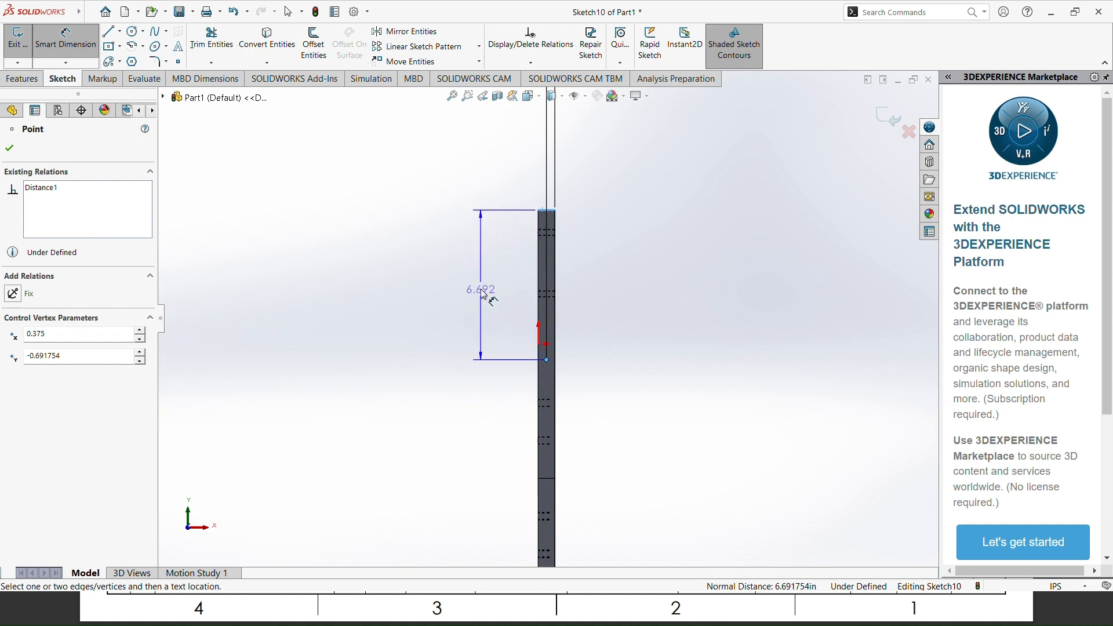
{"action": "left_click", "coordinate": [485, 295]}
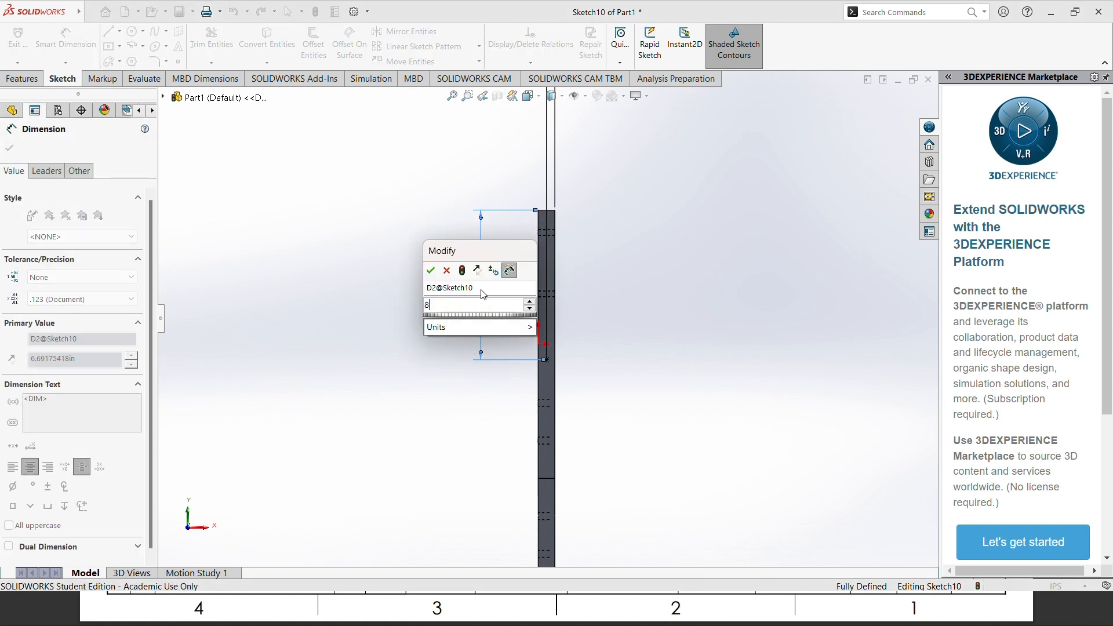
{"action": "key", "text": "Return"}
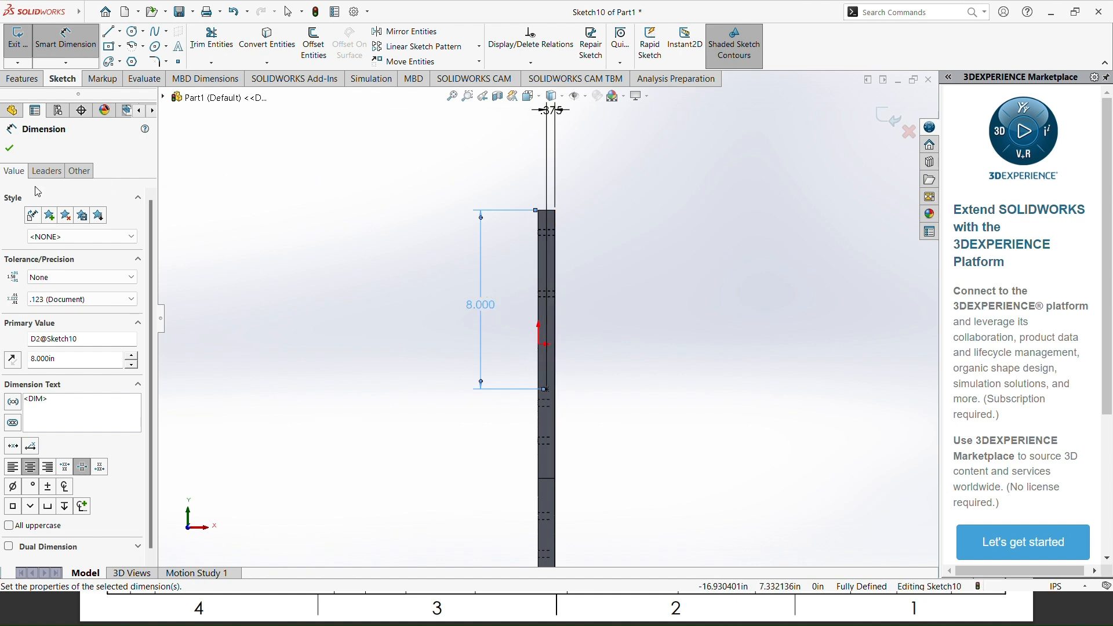
{"action": "left_click", "coordinate": [9, 149]}
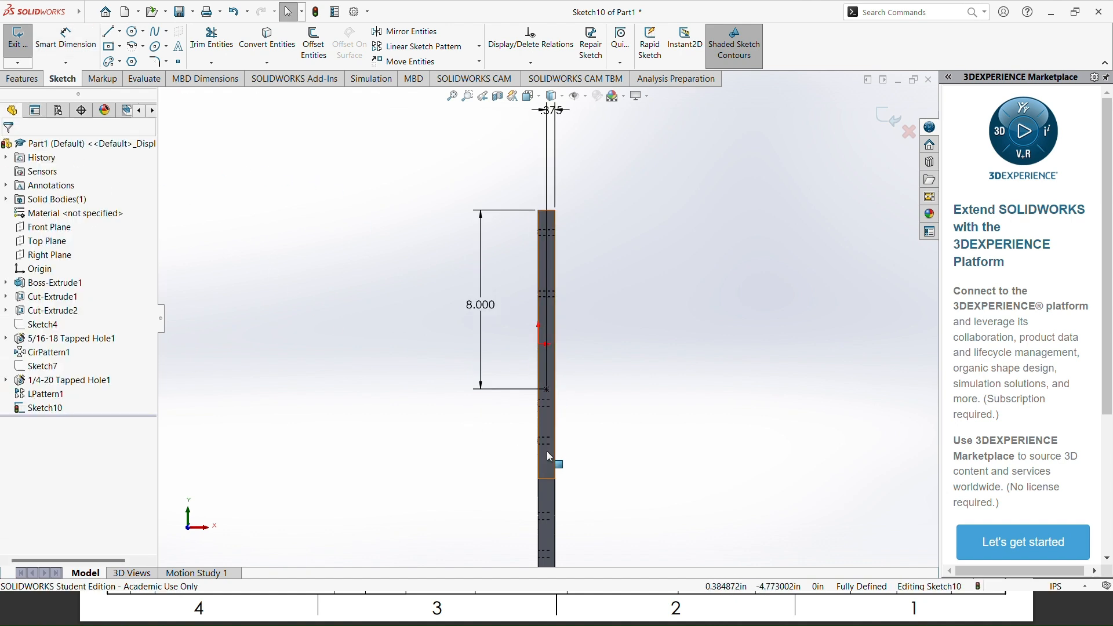
{"action": "scroll", "coordinate": [548, 448], "scroll_direction": "down", "scroll_amount": 2}
{"action": "scroll", "coordinate": [548, 449], "scroll_direction": "down", "scroll_amount": 1}
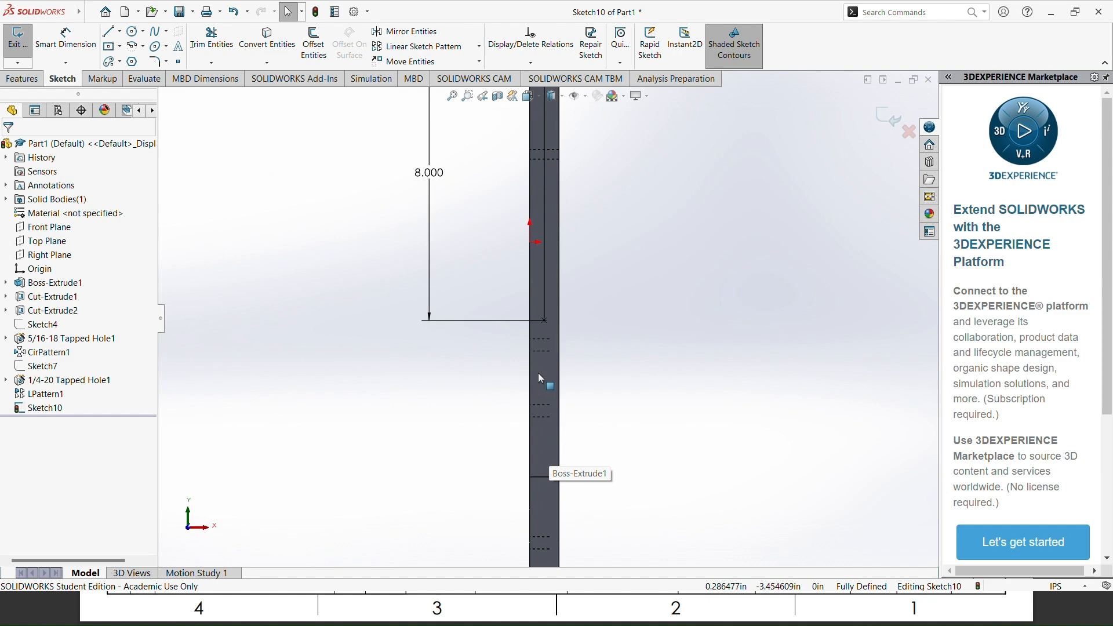
{"action": "left_click", "coordinate": [21, 41]}
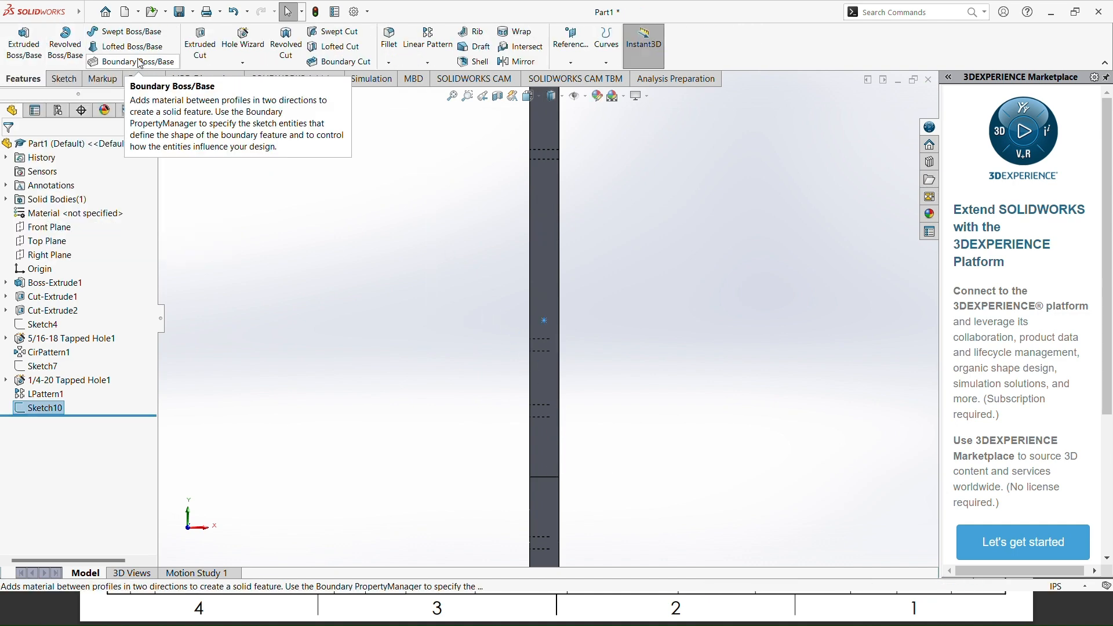
{"action": "left_click", "coordinate": [241, 39]}
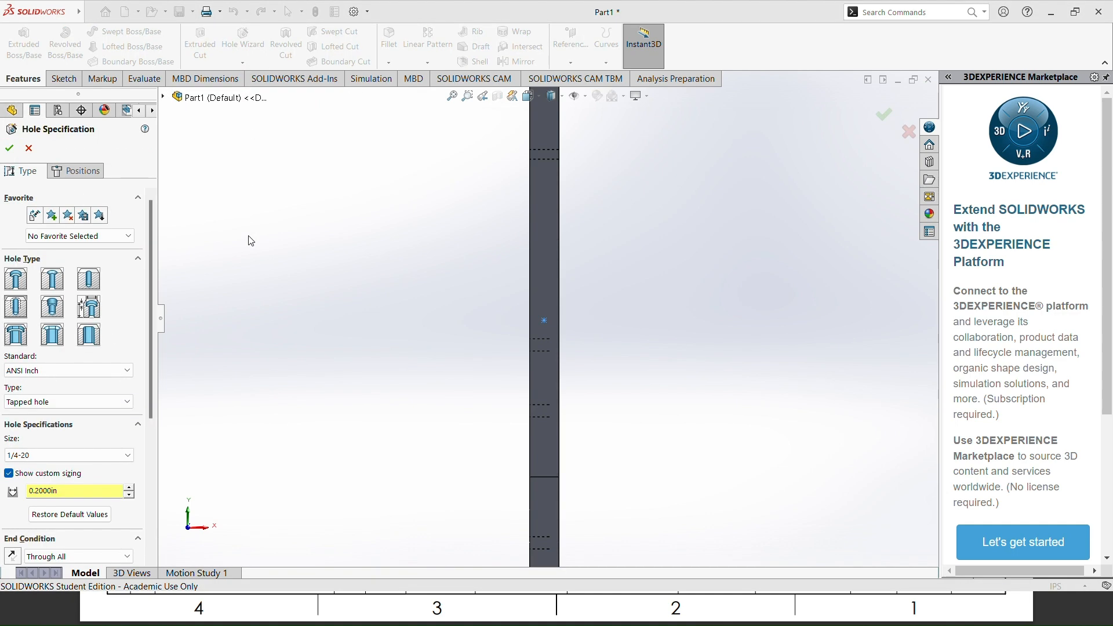
{"action": "key", "text": "alt+Tab"}
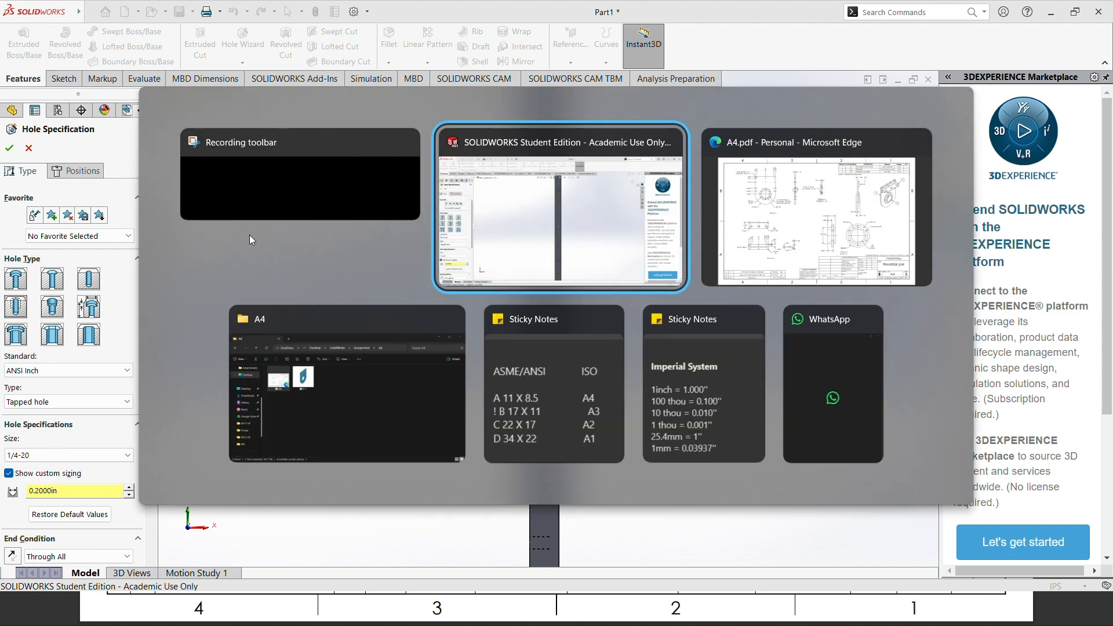
{"action": "left_click", "coordinate": [27, 150]}
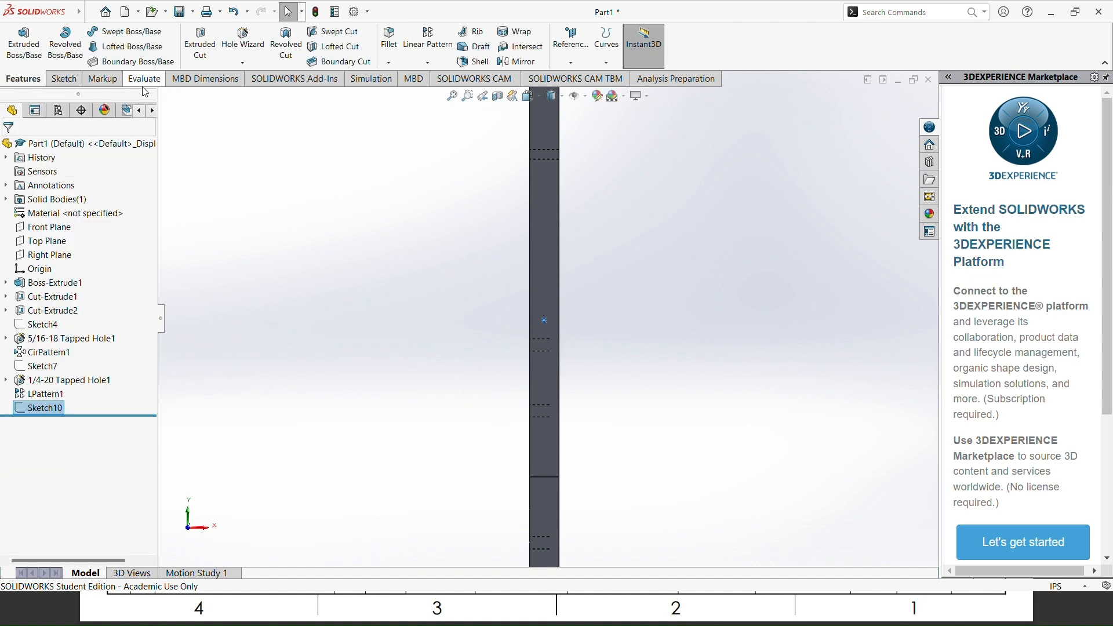
Step: Reopen the side-face sketch and add a second point below the first, about 3.72 in below the sketch origin
{"action": "left_click", "coordinate": [64, 79]}
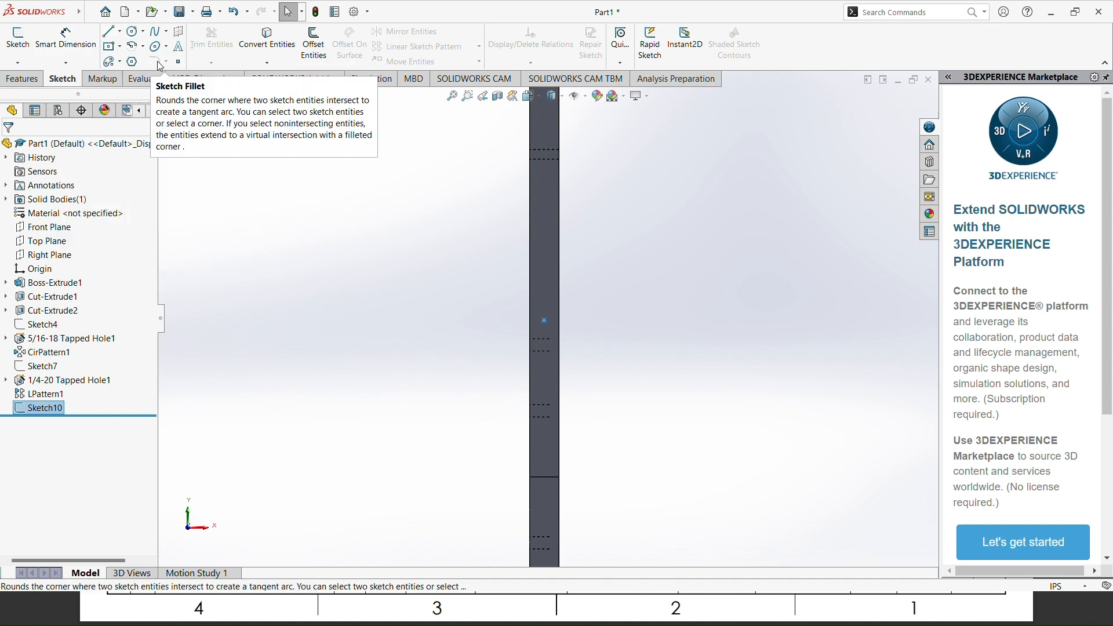
{"action": "left_click", "coordinate": [180, 63]}
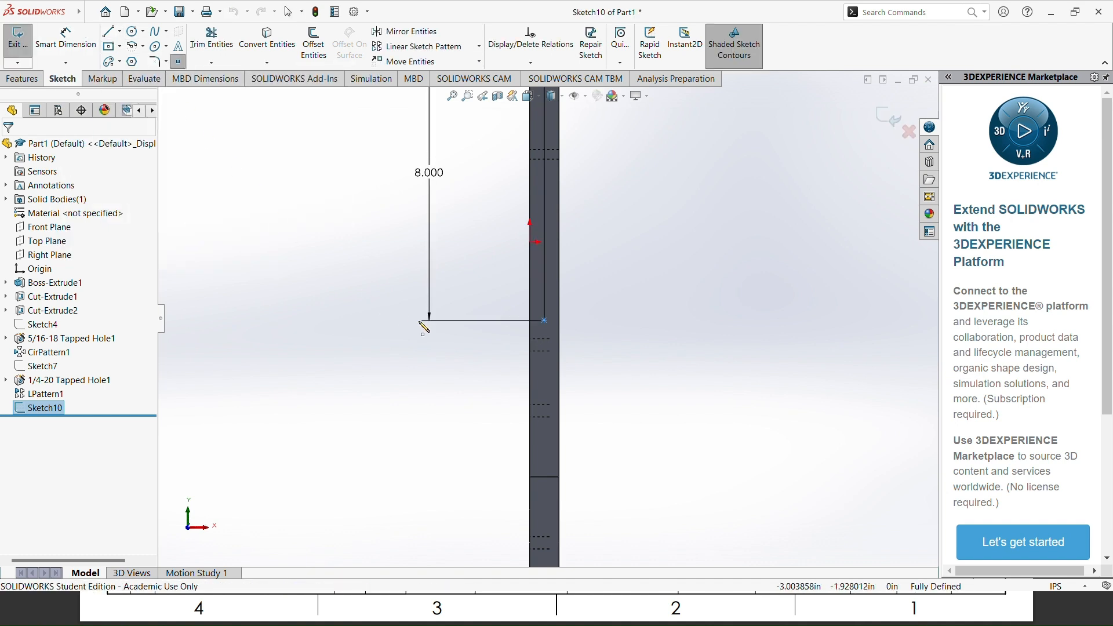
{"action": "left_click", "coordinate": [538, 388]}
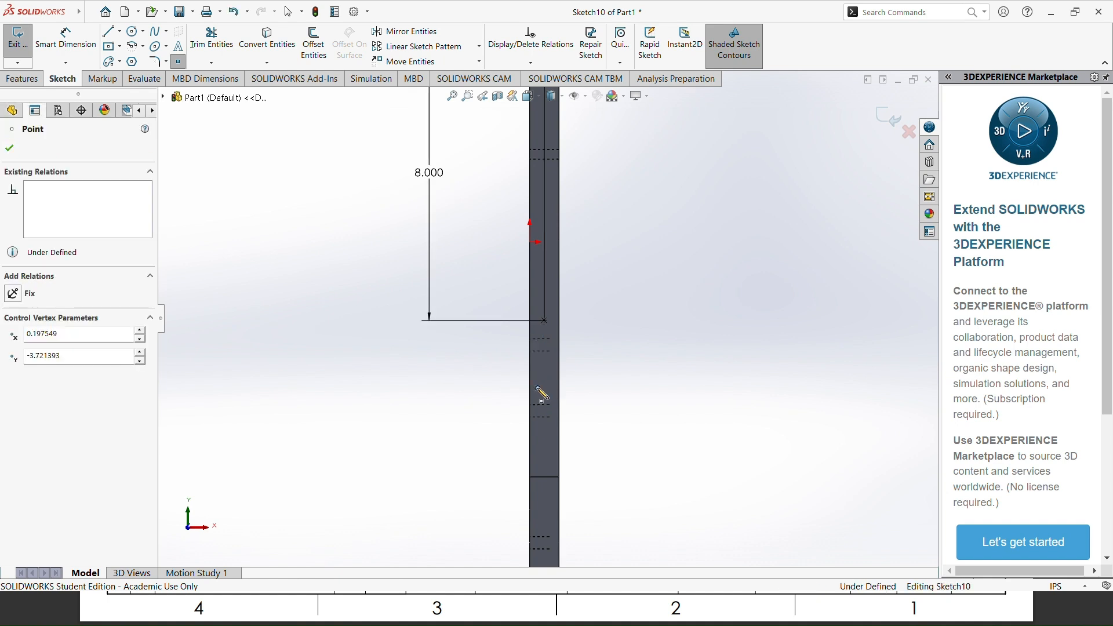
{"action": "left_click", "coordinate": [10, 148]}
Step: Dimension the second point 0.375 in from the side face's right-hand long edge
{"action": "left_click", "coordinate": [66, 41]}
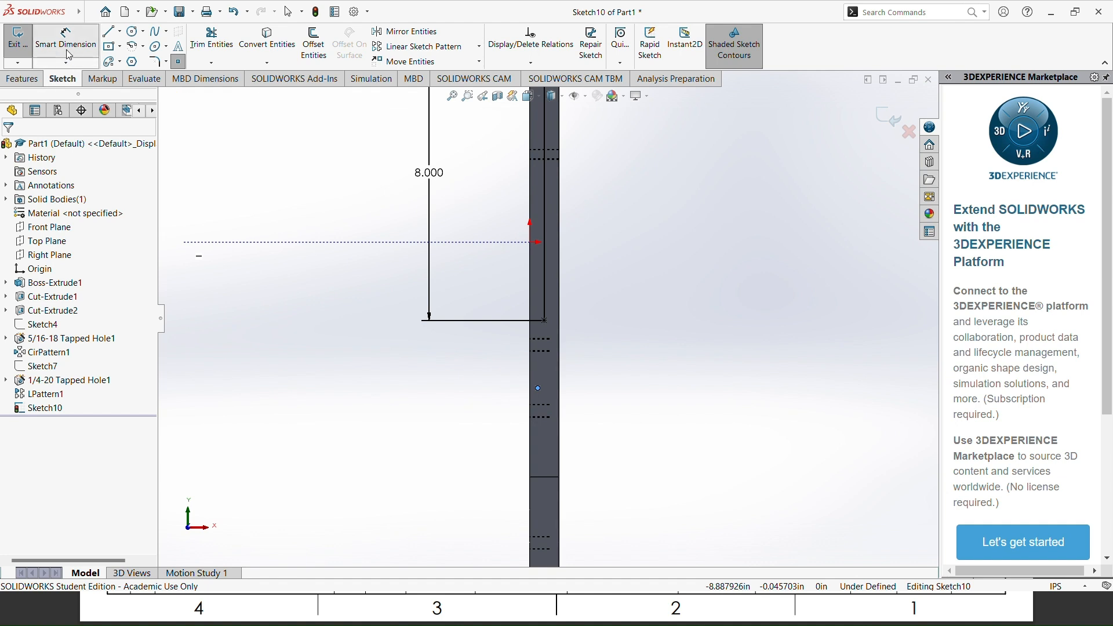
{"action": "left_click", "coordinate": [539, 390]}
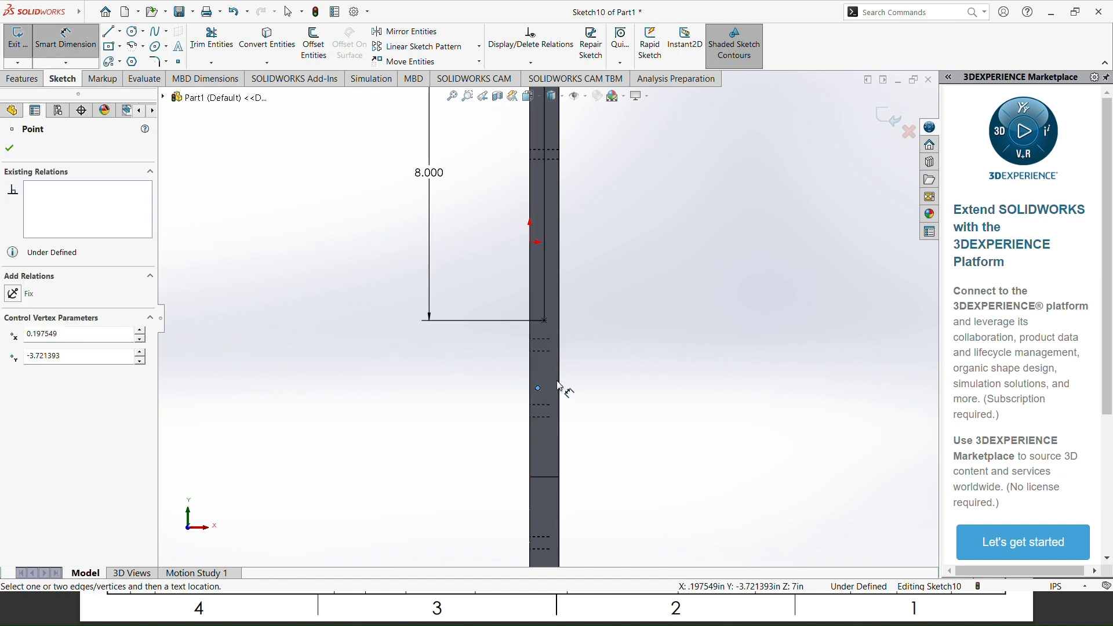
{"action": "left_click", "coordinate": [561, 386]}
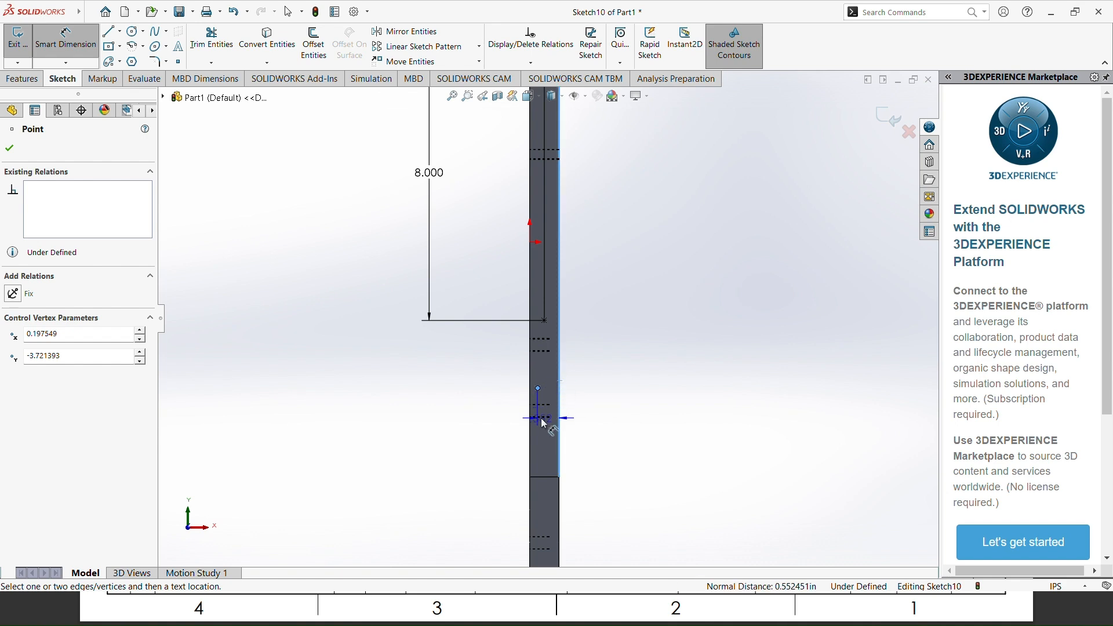
{"action": "scroll", "coordinate": [558, 290], "scroll_direction": "up", "scroll_amount": 5}
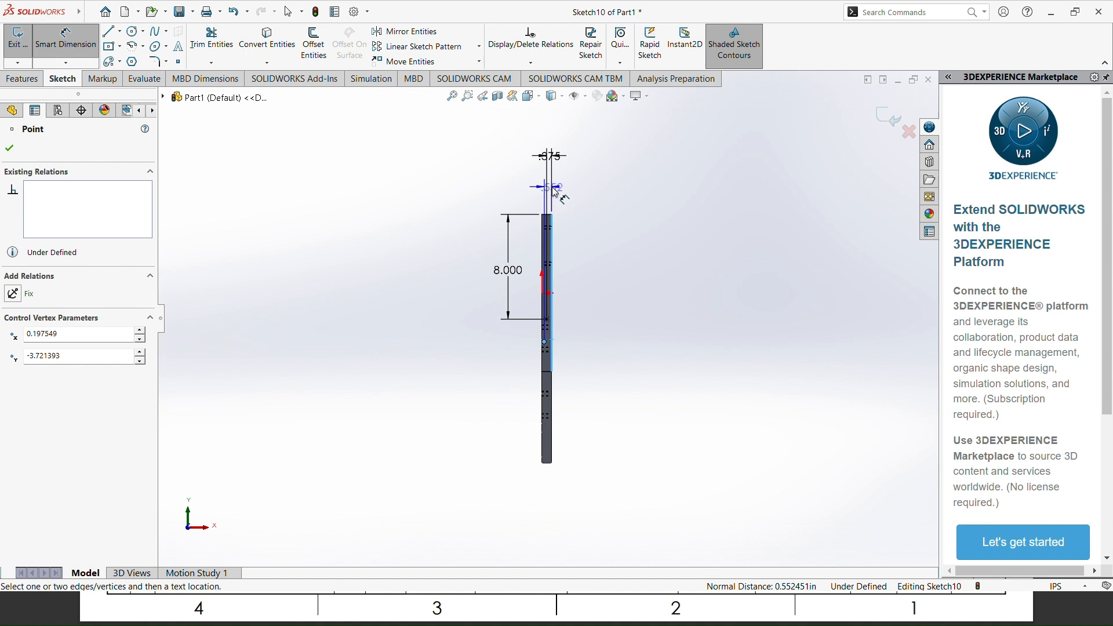
{"action": "left_click", "coordinate": [555, 191]}
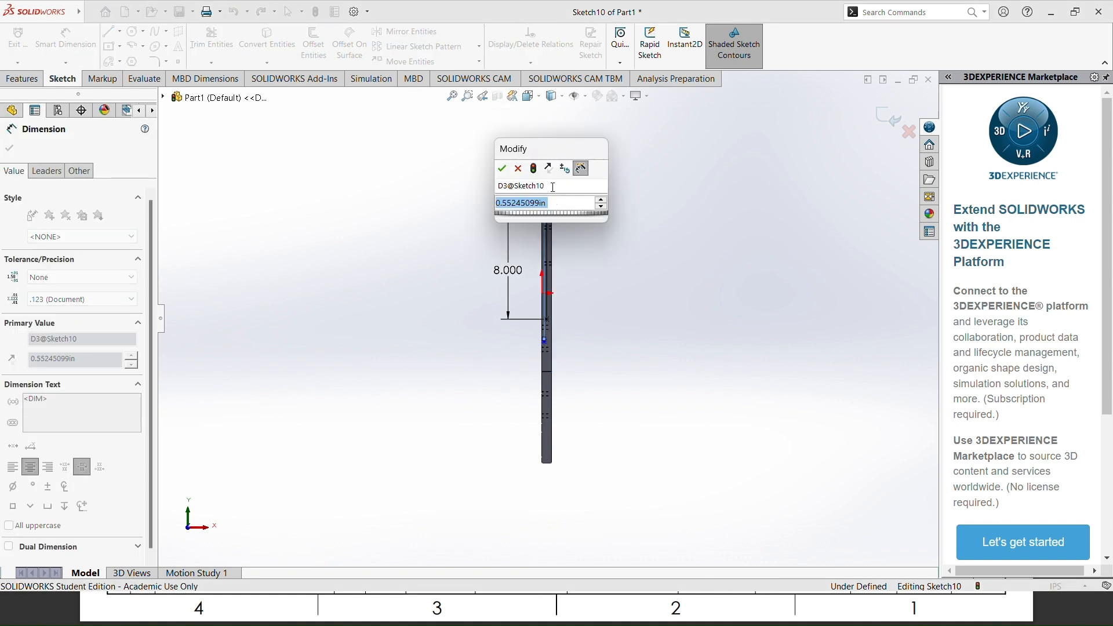
{"action": "type", "text": ".375"}
{"action": "key", "text": "Return"}
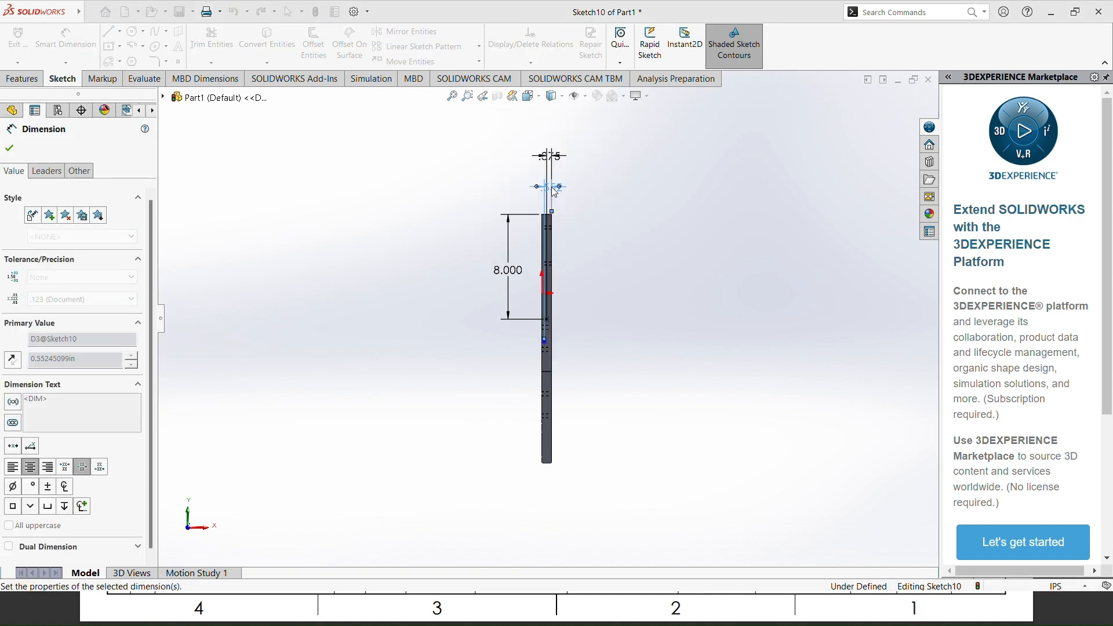
{"action": "scroll", "coordinate": [533, 344], "scroll_direction": "down", "scroll_amount": 5}
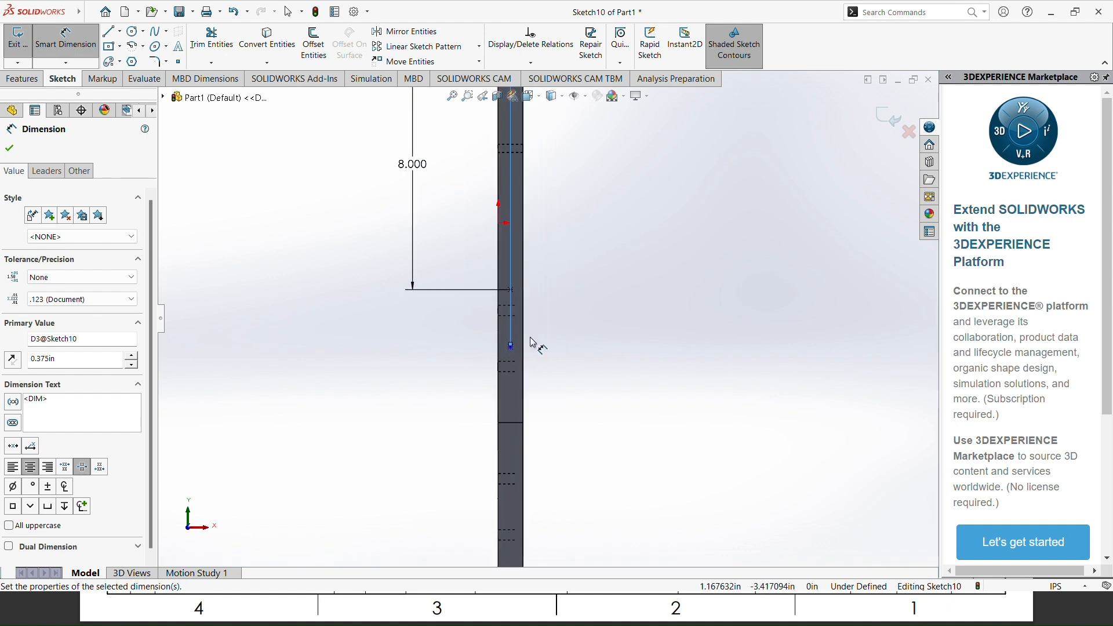
Step: Check the lower side-hole height in the reference drawing and dimension the second point 10 in below the plate's top edge
{"action": "scroll", "coordinate": [492, 341], "scroll_direction": "down", "scroll_amount": 2}
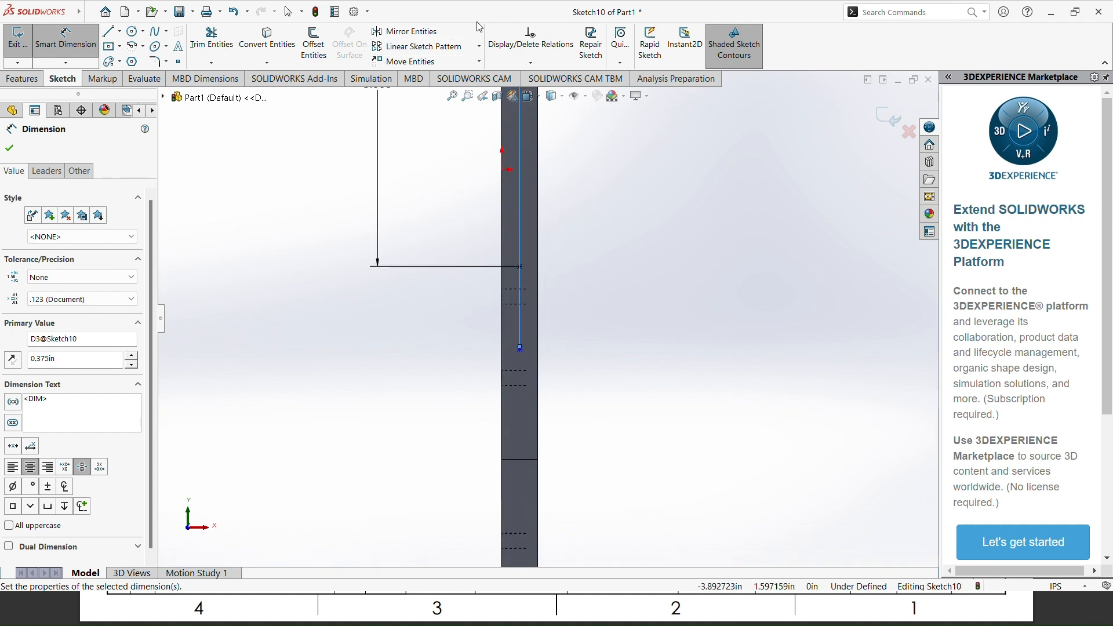
{"action": "key", "text": "alt+Tab"}
{"action": "key", "text": "alt+Tab"}
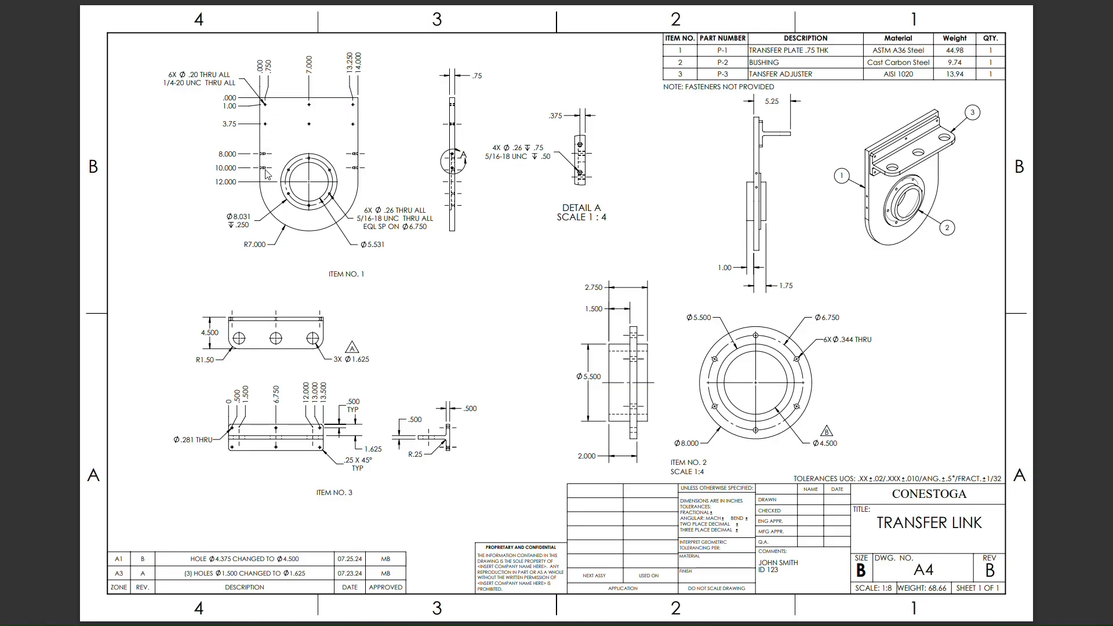
{"action": "key", "text": "alt+Tab"}
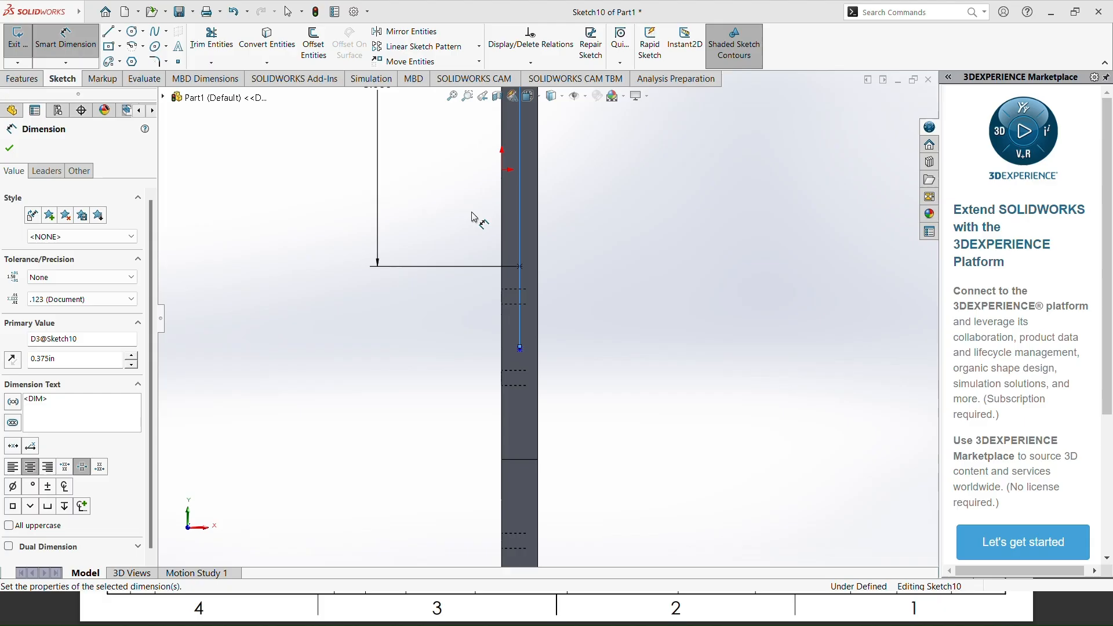
{"action": "left_click", "coordinate": [520, 348]}
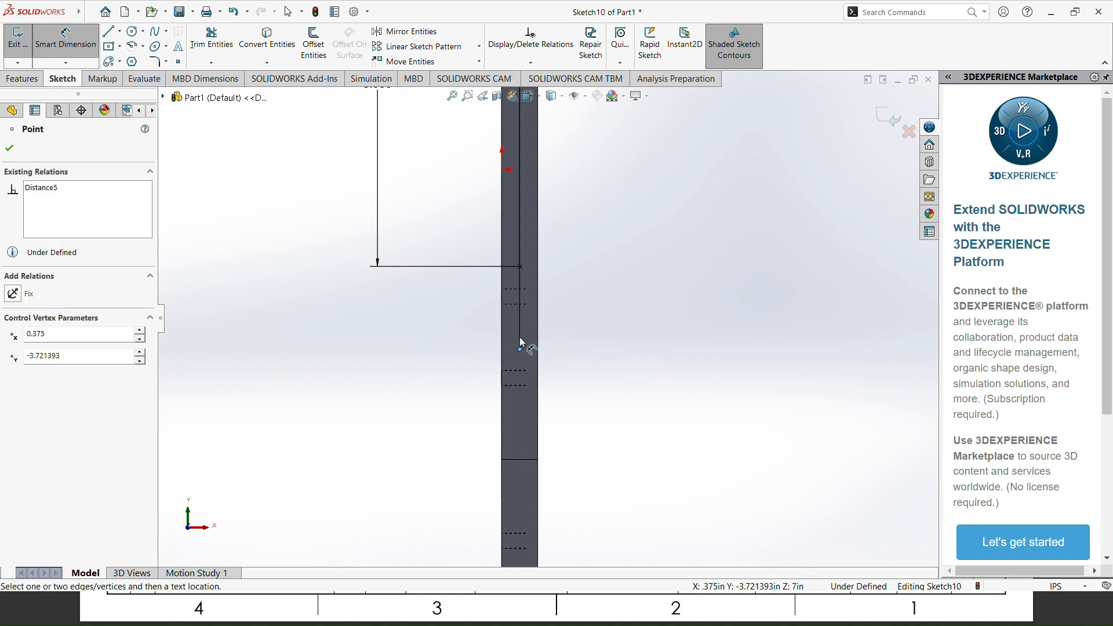
{"action": "scroll", "coordinate": [519, 259], "scroll_direction": "up", "scroll_amount": 6}
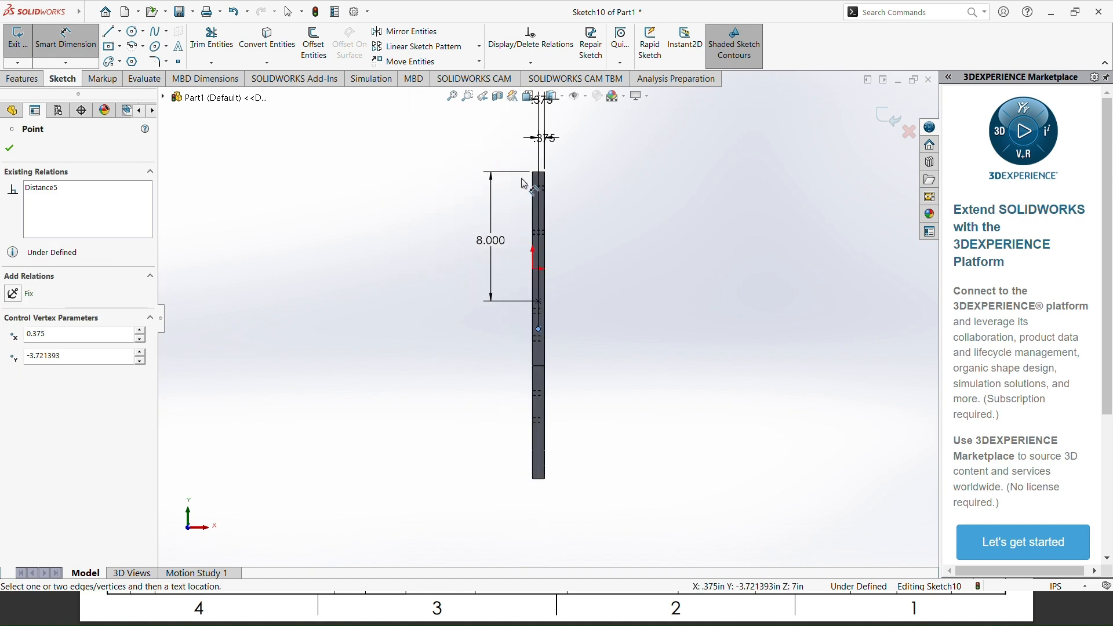
{"action": "scroll", "coordinate": [526, 174], "scroll_direction": "down", "scroll_amount": 5}
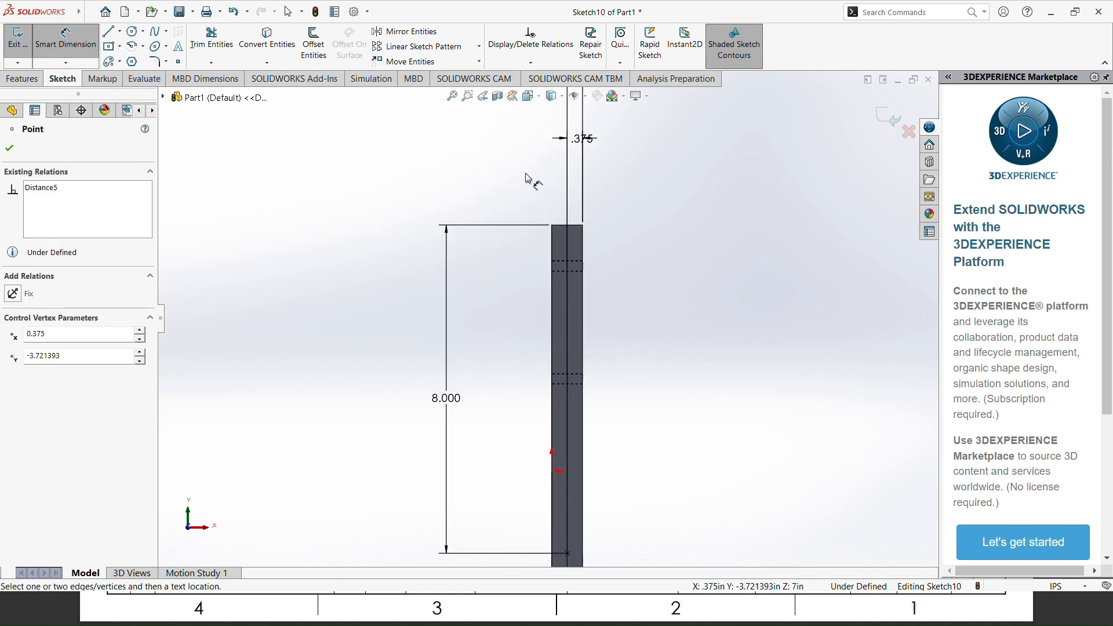
{"action": "left_click", "coordinate": [562, 231]}
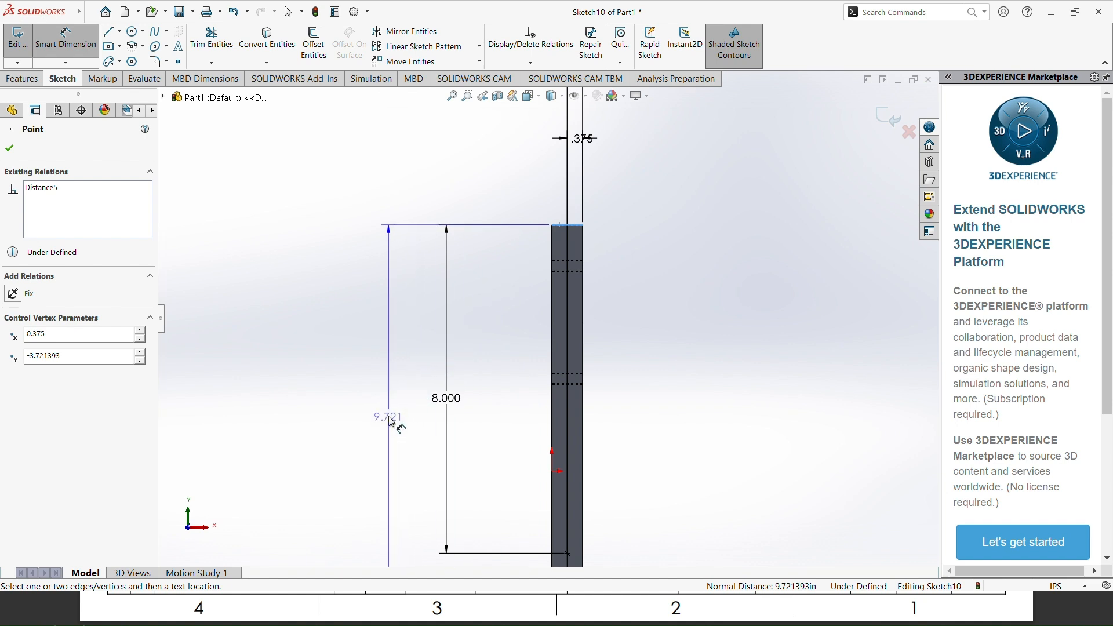
{"action": "left_click", "coordinate": [394, 416]}
{"action": "type", "text": "10"}
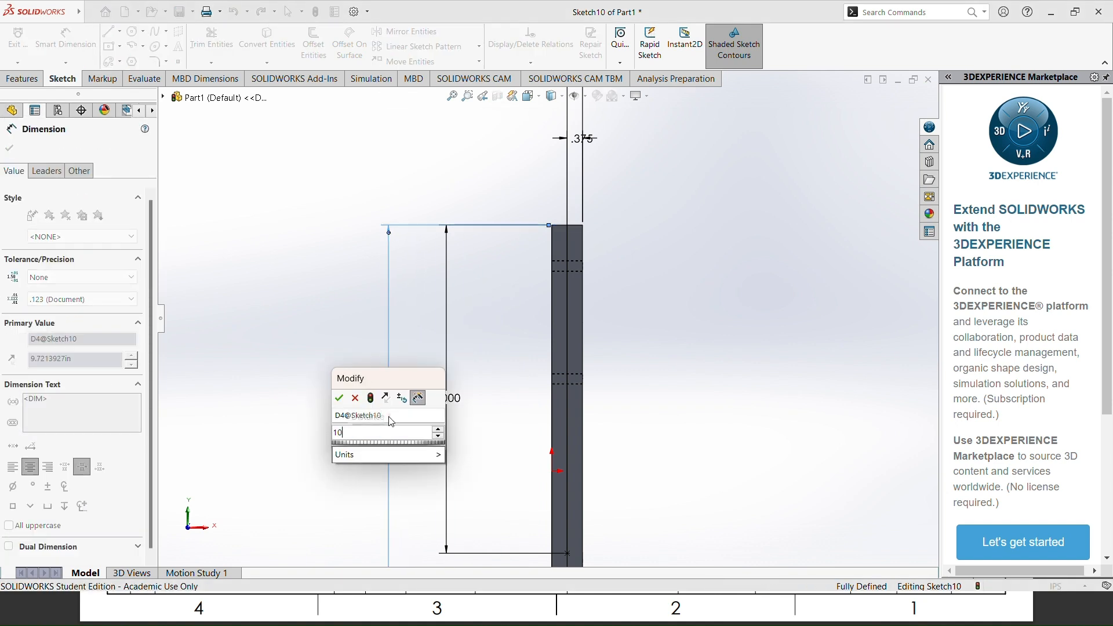
{"action": "key", "text": "Return"}
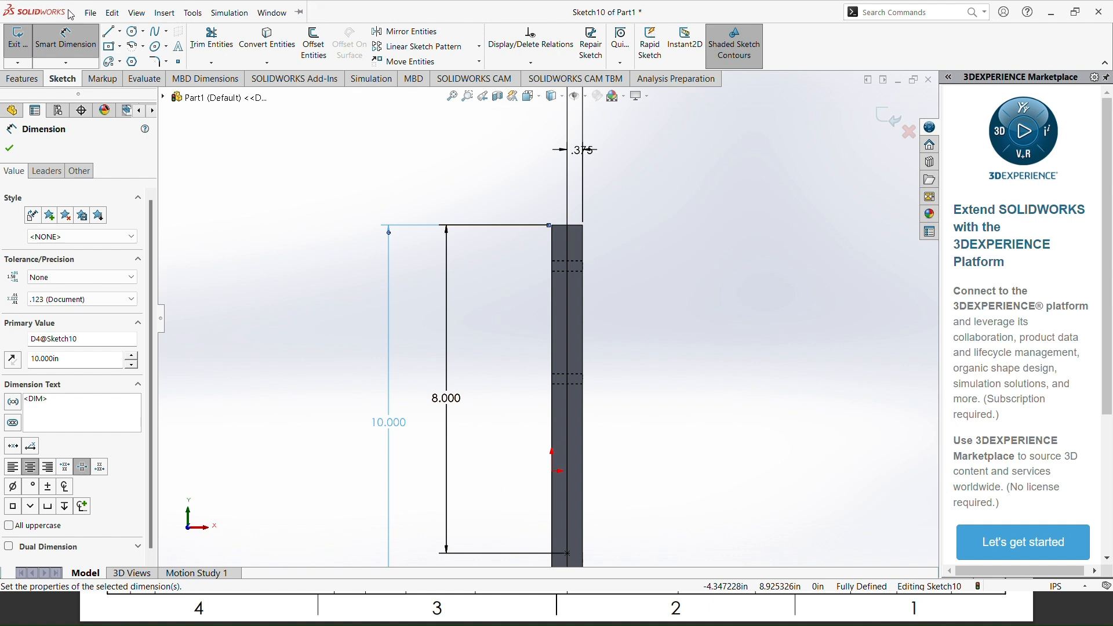
Step: Finish dimensioning and exit the side-face point sketch
{"action": "scroll", "coordinate": [584, 462], "scroll_direction": "up", "scroll_amount": 3}
{"action": "scroll", "coordinate": [565, 466], "scroll_direction": "down", "scroll_amount": 3}
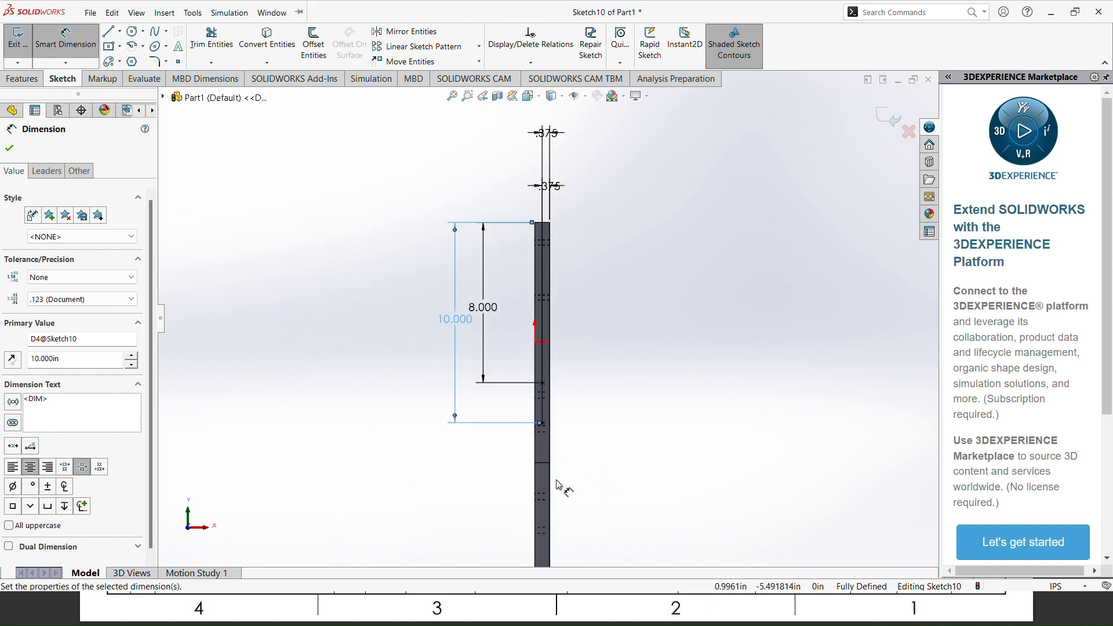
{"action": "left_click", "coordinate": [10, 152]}
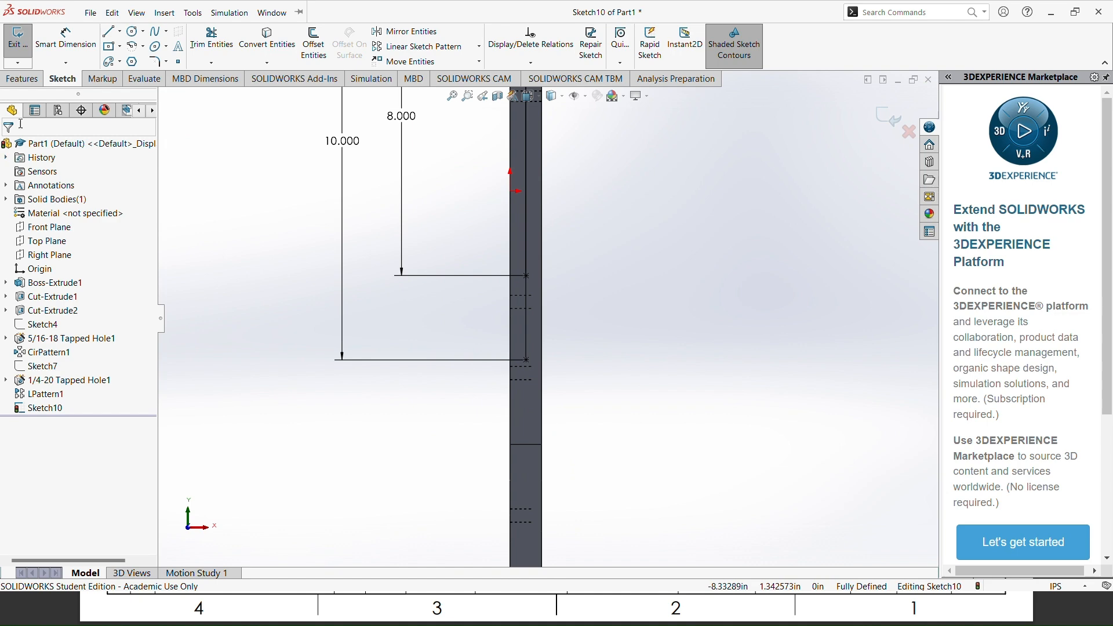
{"action": "left_click", "coordinate": [18, 40]}
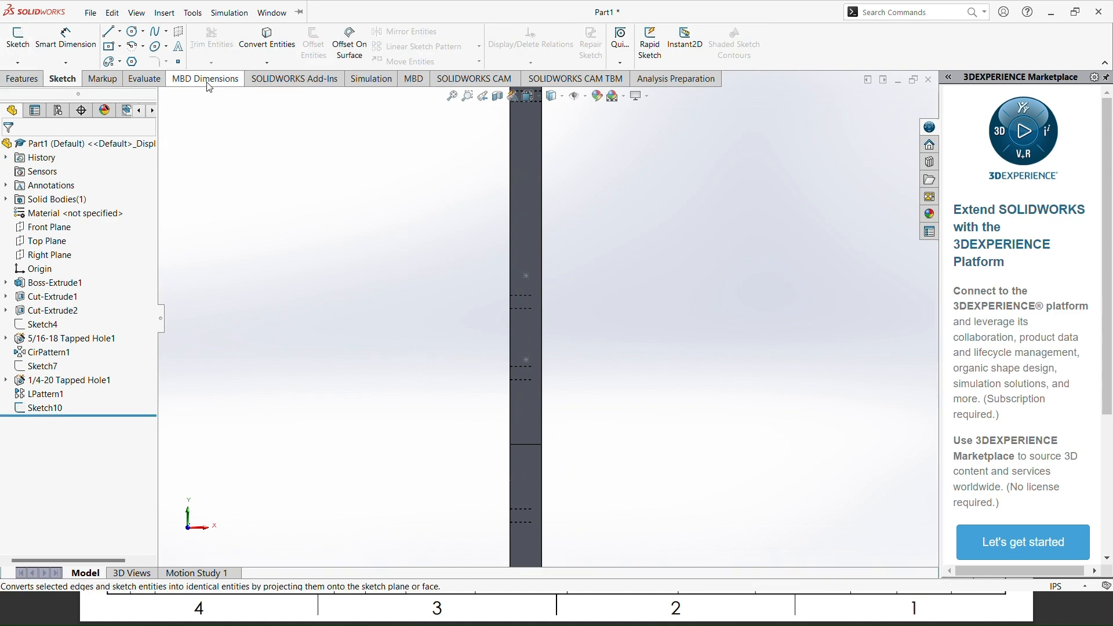
Step: Start a Hole Wizard tapped hole per the drawing's side-hole callout, with size 5/16-18 and a custom 0.26 in diameter
{"action": "left_click", "coordinate": [23, 79]}
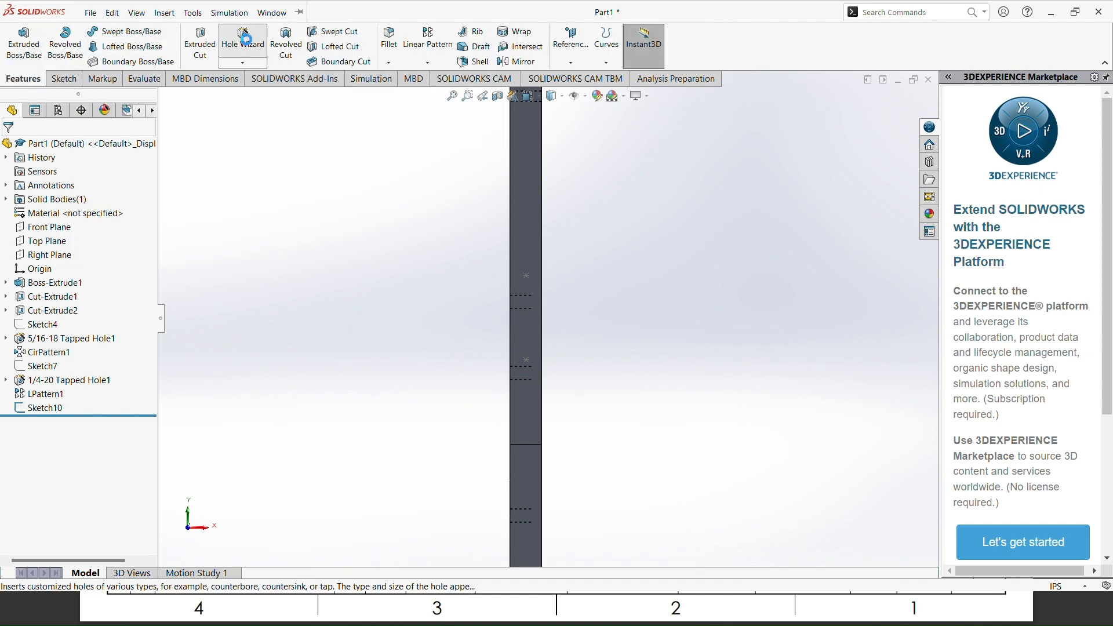
{"action": "left_click", "coordinate": [244, 39]}
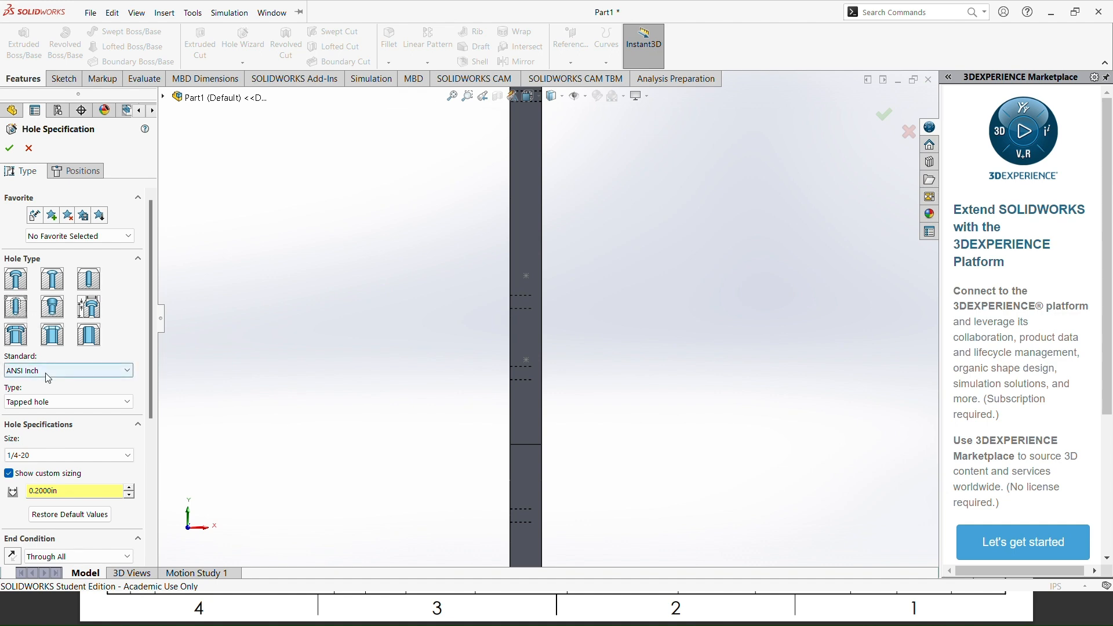
{"action": "key", "text": "alt+Tab"}
{"action": "key", "text": "alt+Tab"}
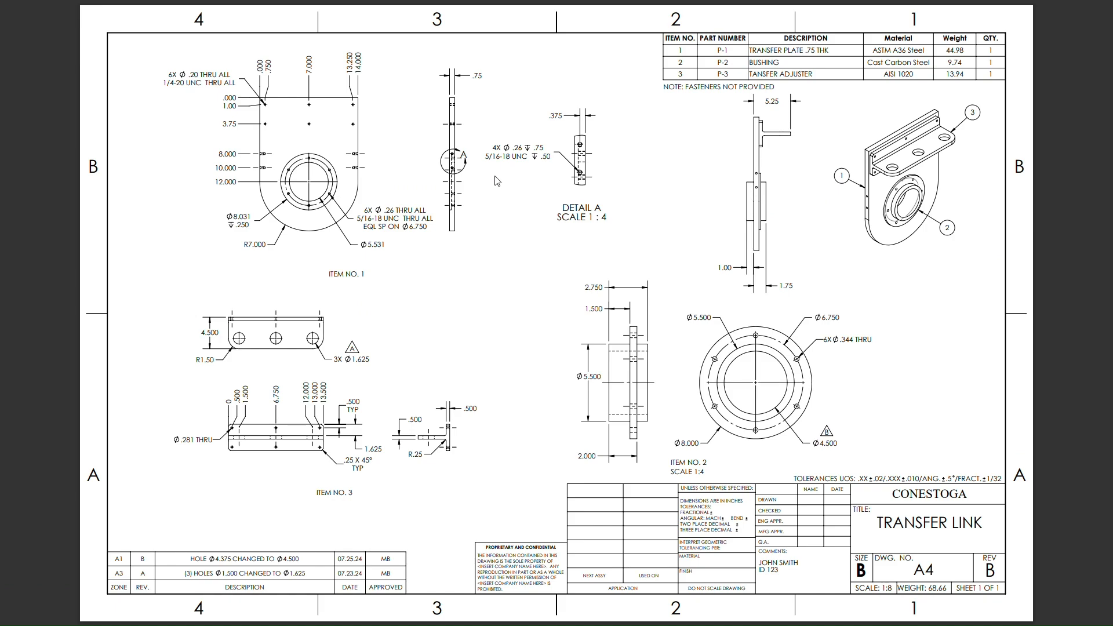
{"action": "key", "text": "alt+Tab"}
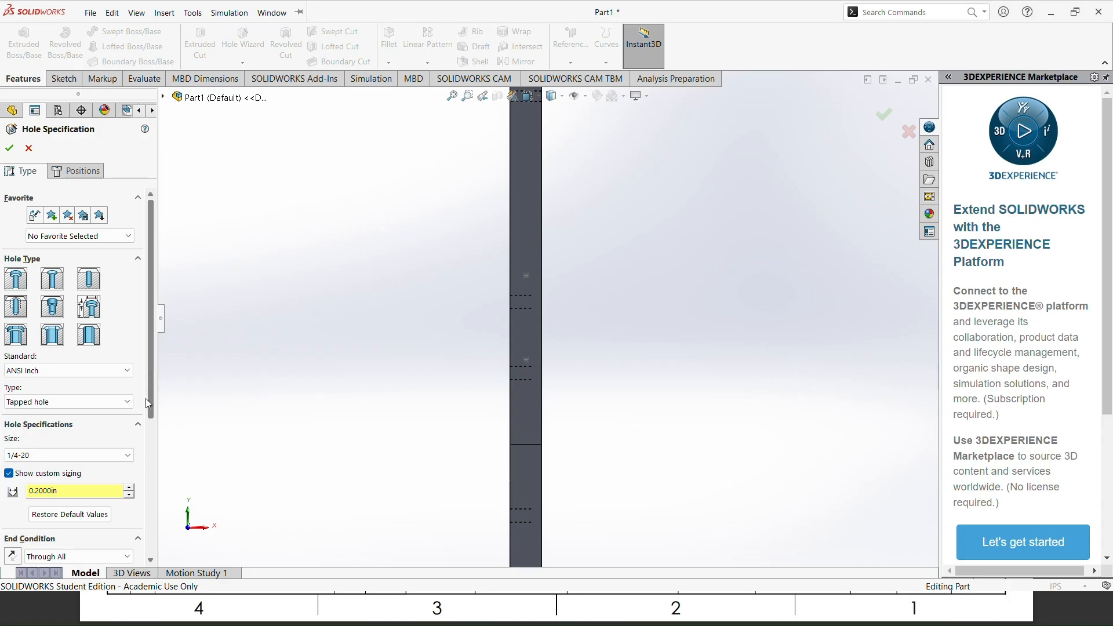
{"action": "left_click_drag", "start_coordinate": [152, 397], "coordinate": [149, 438]}
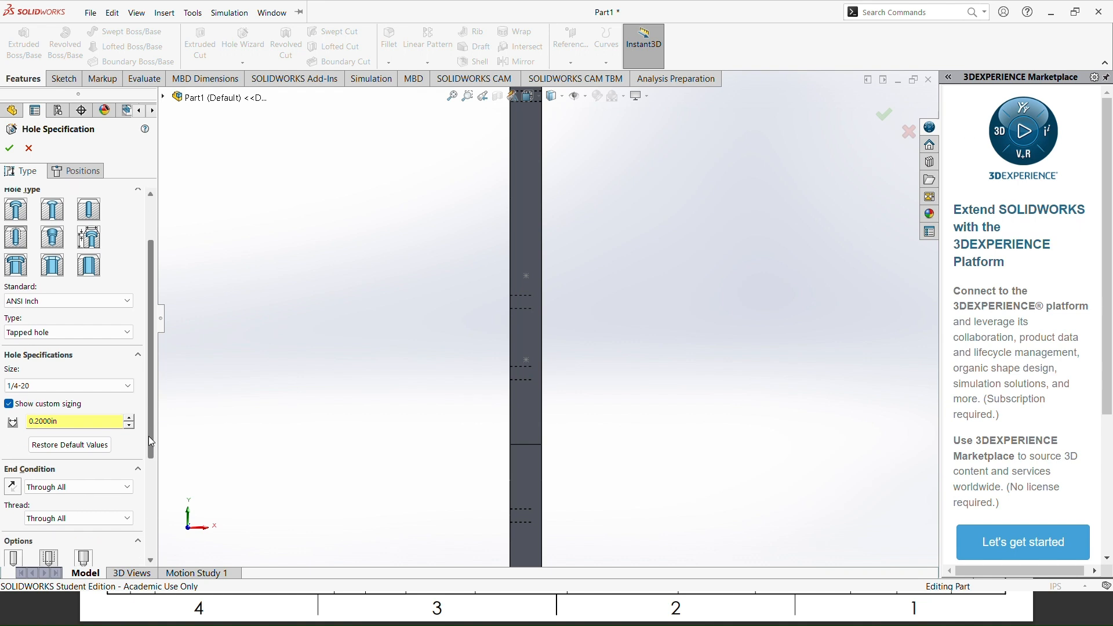
{"action": "left_click", "coordinate": [127, 387]}
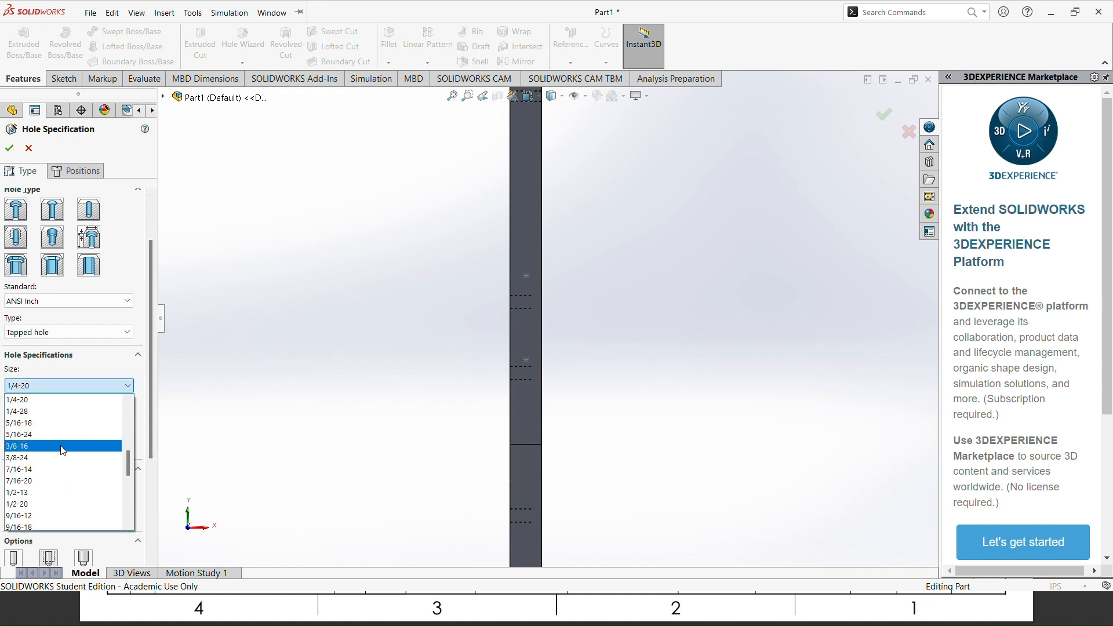
{"action": "left_click", "coordinate": [51, 423]}
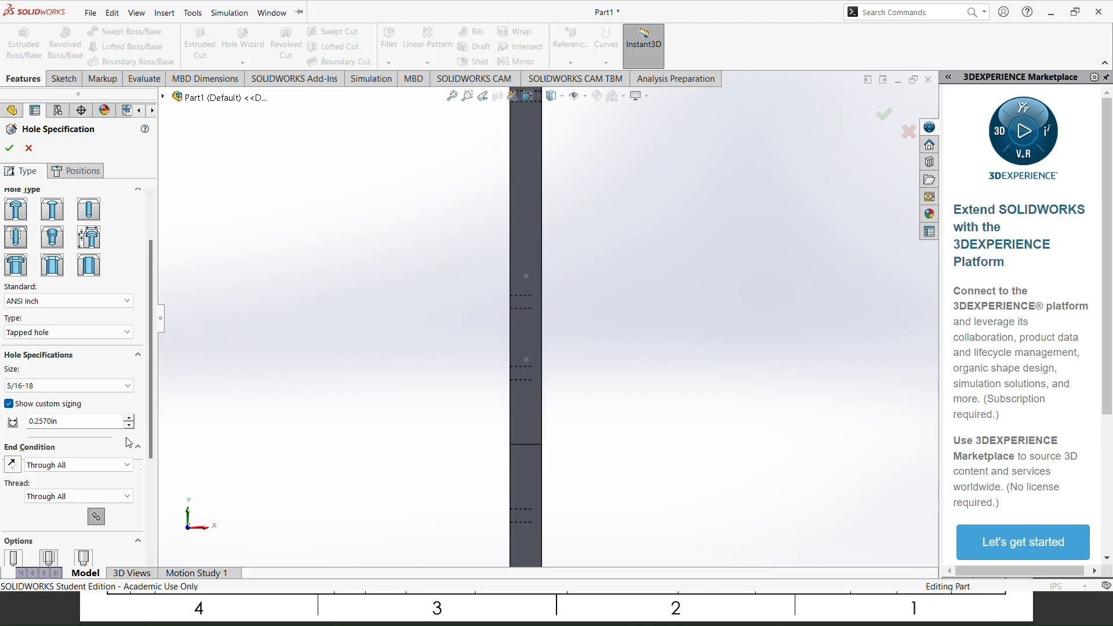
{"action": "double_click", "coordinate": [53, 421]}
{"action": "type", "text": ".26"}
{"action": "key", "text": "Return"}
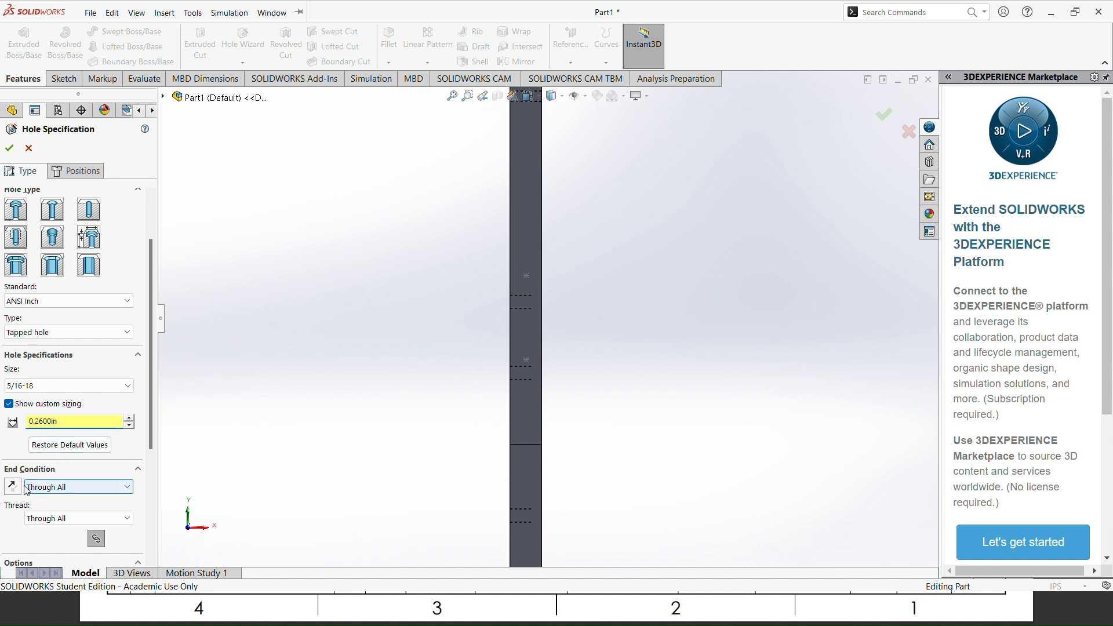
Step: Set the tapped hole's end condition to Blind with a depth of 0.75 in
{"action": "left_click", "coordinate": [50, 486]}
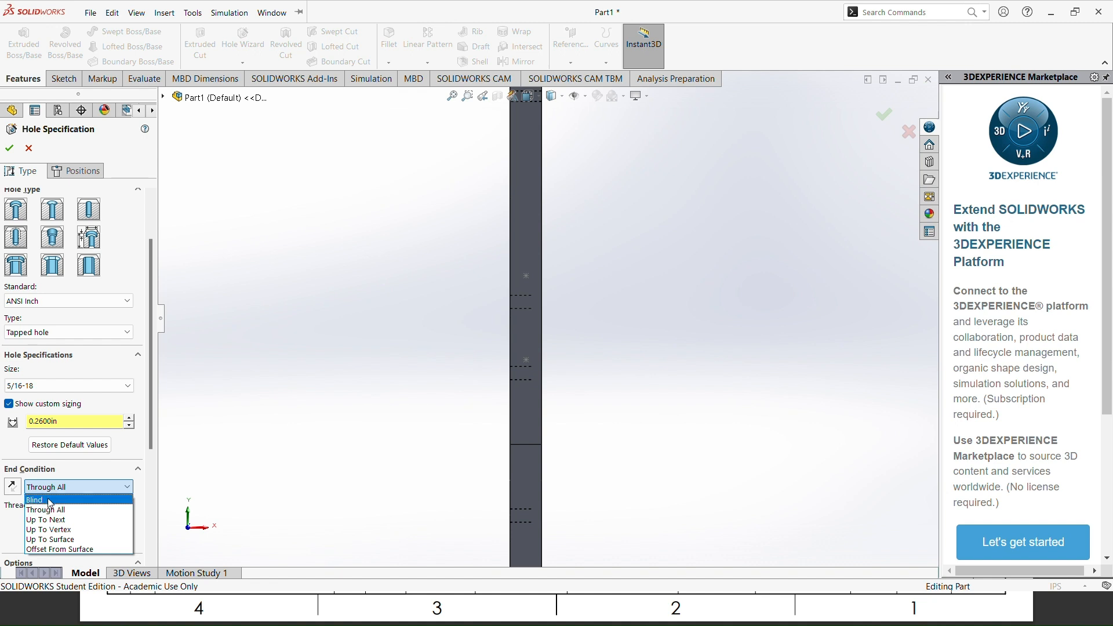
{"action": "left_click", "coordinate": [51, 500]}
{"action": "left_click_drag", "start_coordinate": [152, 422], "coordinate": [151, 474]}
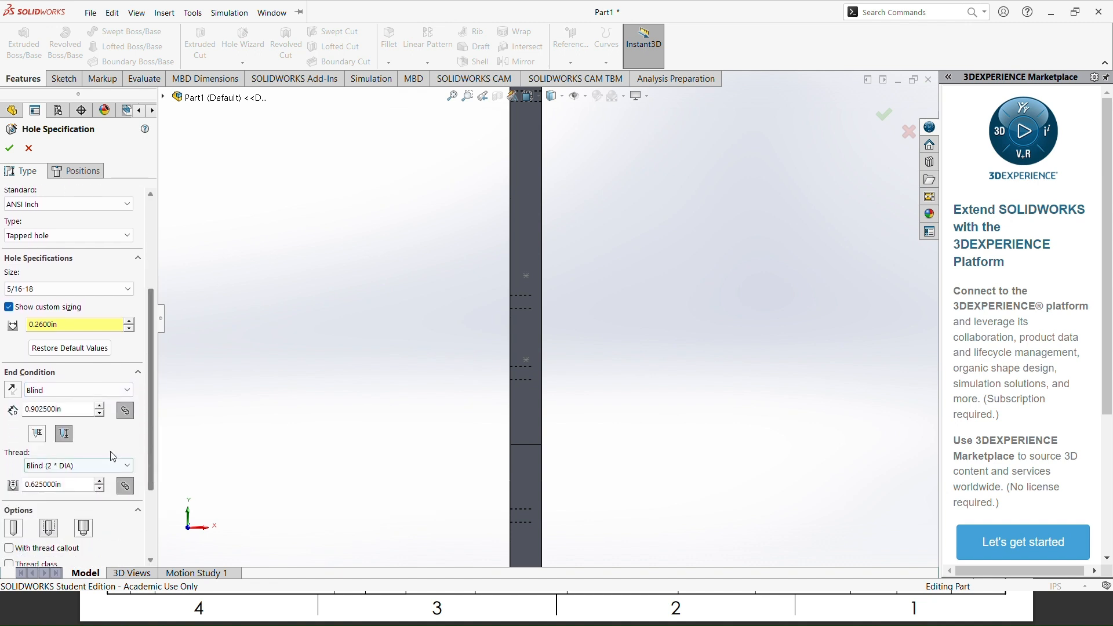
{"action": "double_click", "coordinate": [68, 410]}
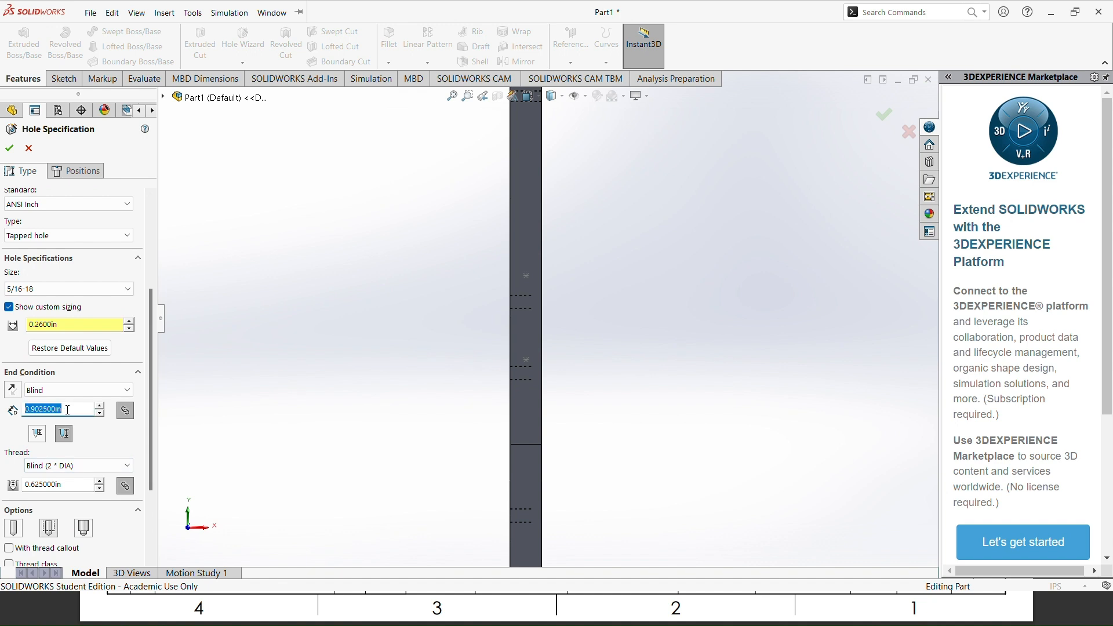
{"action": "type", "text": ".75"}
{"action": "key", "text": "Return"}
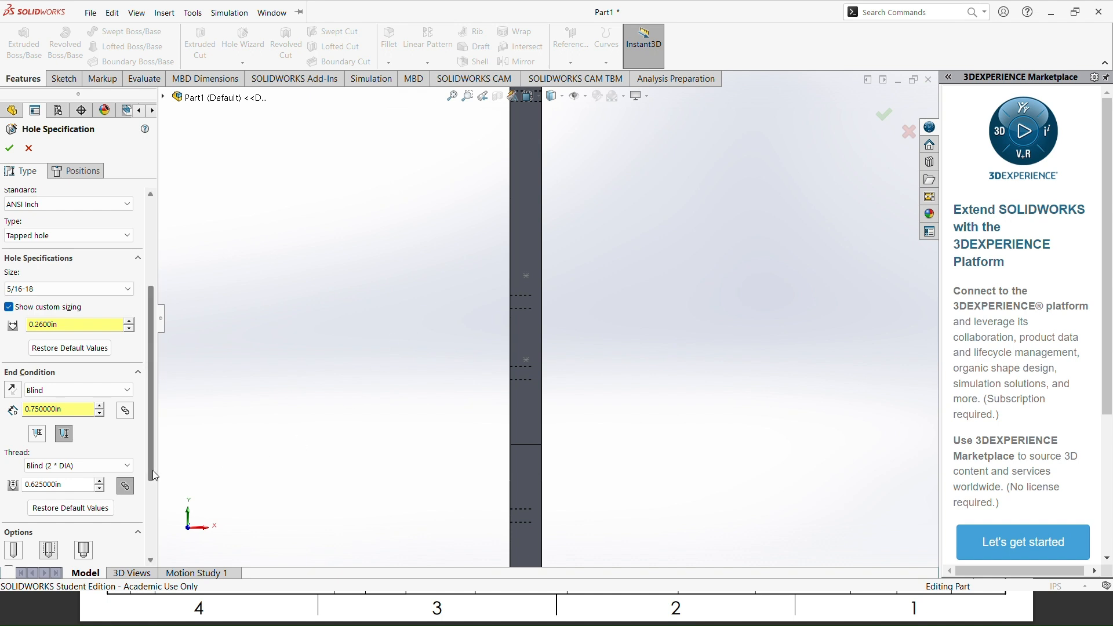
Step: Check the thread depth in the reference drawing and set the blind thread depth to 0.5 in
{"action": "scroll", "coordinate": [154, 483], "scroll_direction": "down", "scroll_amount": 2}
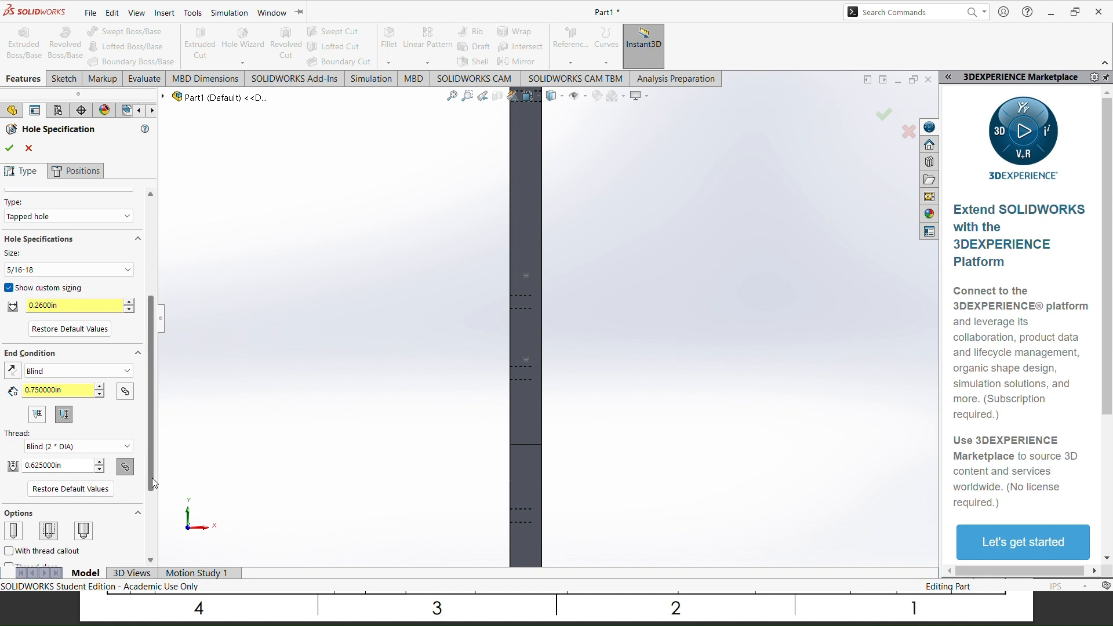
{"action": "scroll", "coordinate": [154, 483], "scroll_direction": "down", "scroll_amount": 1}
{"action": "double_click", "coordinate": [59, 443]}
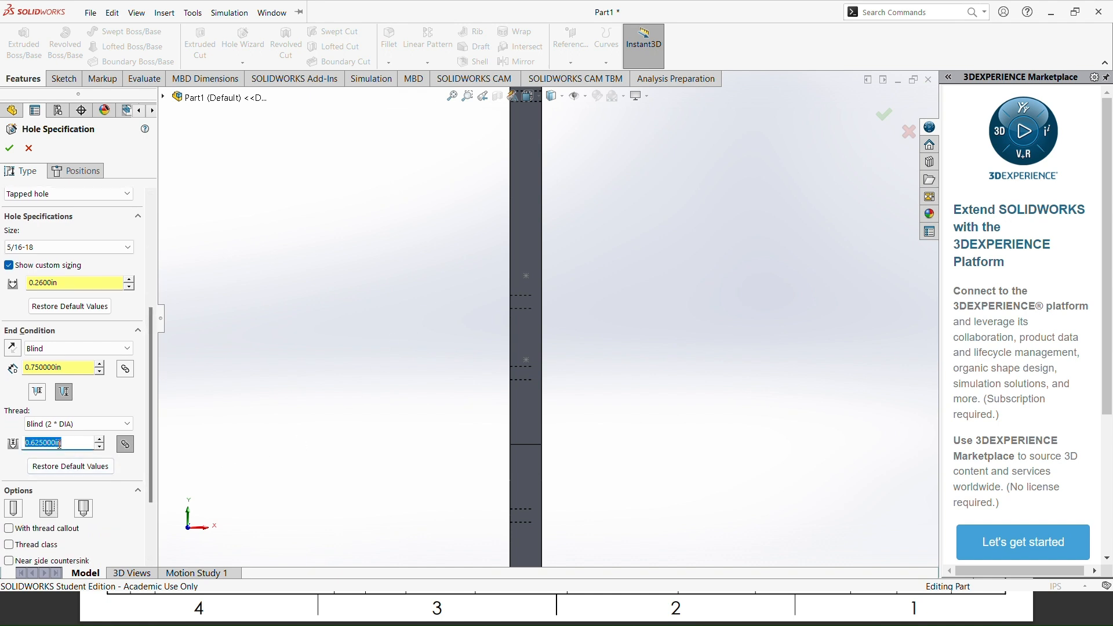
{"action": "type", "text": ".50"}
{"action": "key", "text": "Return"}
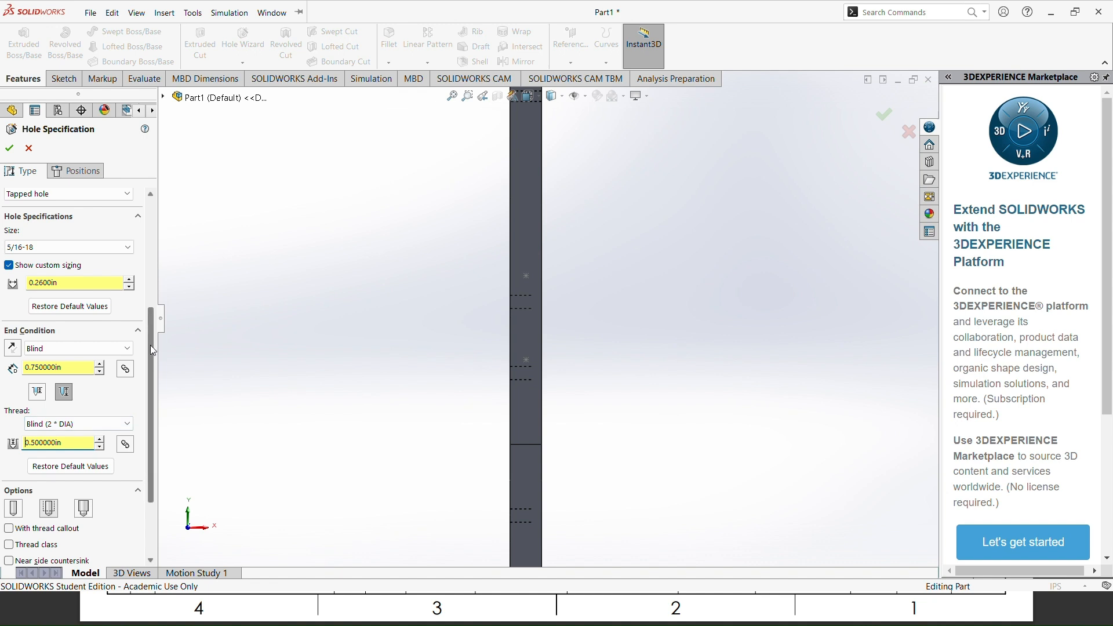
Step: Place the tapped holes on the side face at the two sketched points and finish the hole feature
{"action": "left_click_drag", "start_coordinate": [151, 345], "coordinate": [147, 228]}
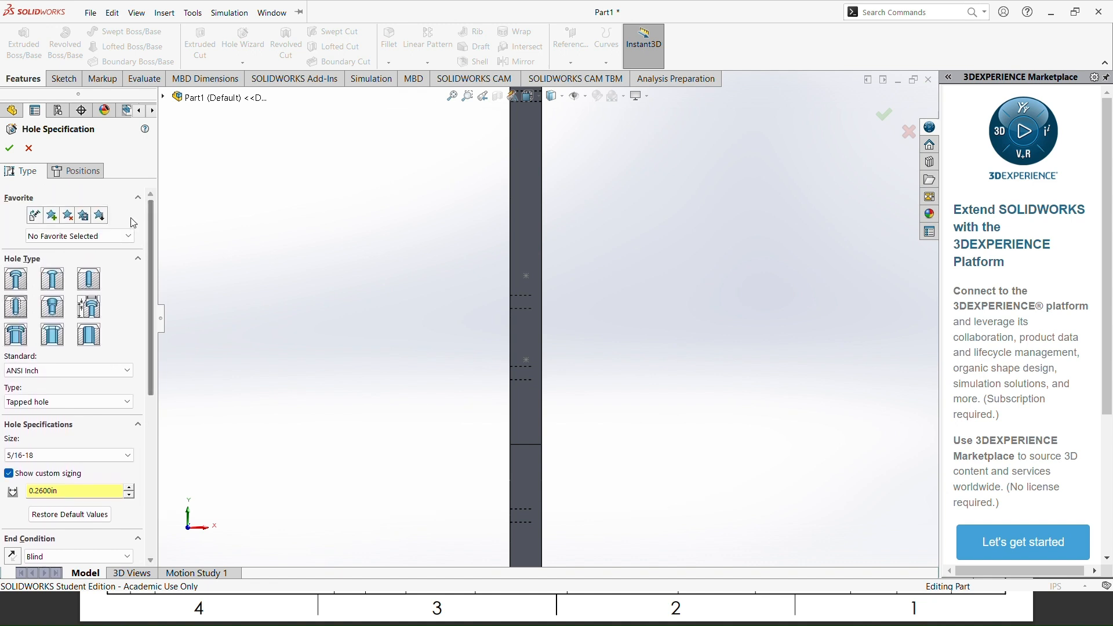
{"action": "left_click", "coordinate": [96, 175]}
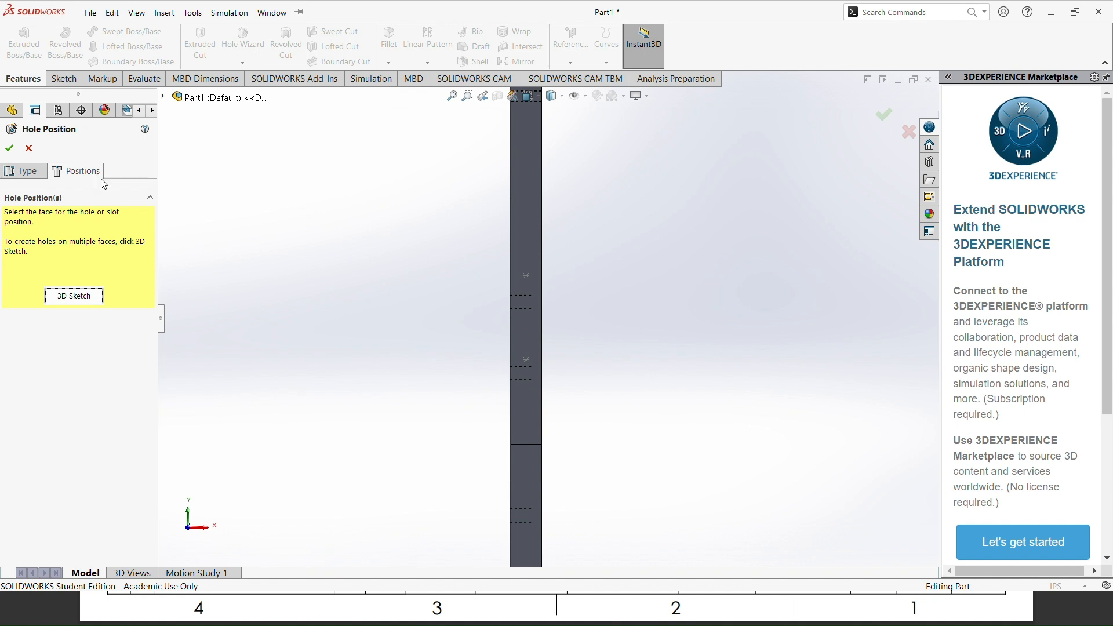
{"action": "left_click", "coordinate": [527, 218]}
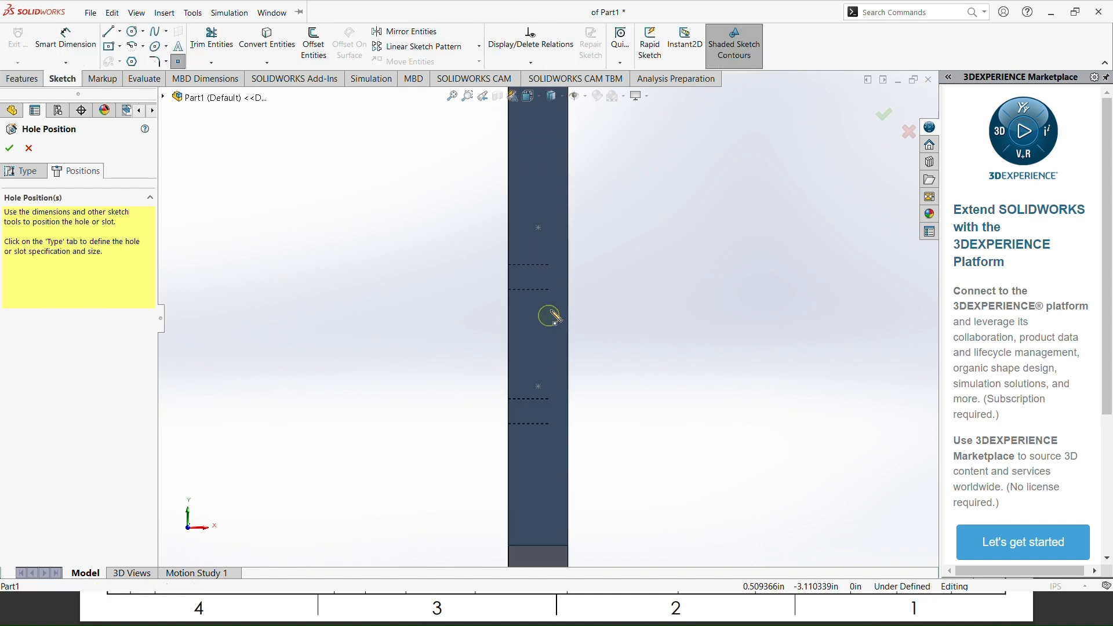
{"action": "left_click", "coordinate": [539, 228]}
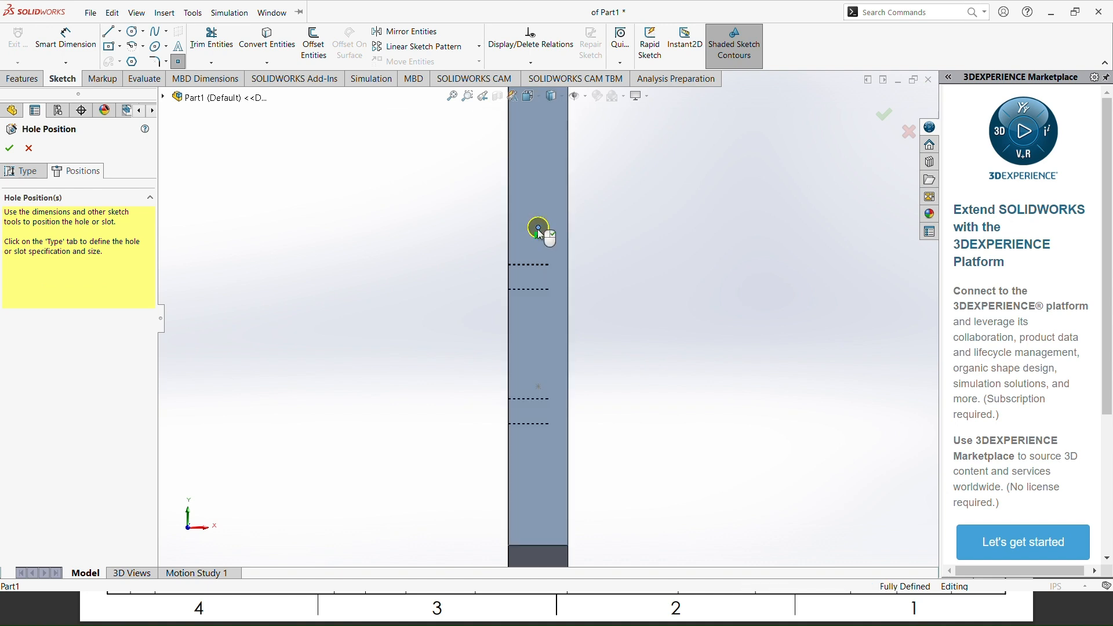
{"action": "left_click", "coordinate": [539, 388]}
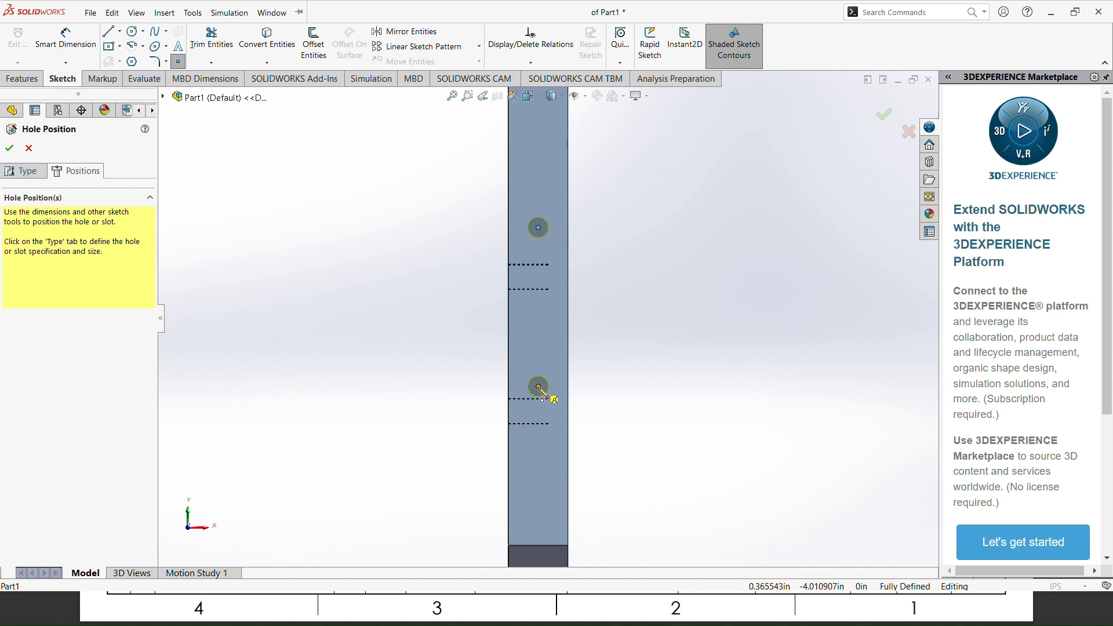
{"action": "key", "text": "Return"}
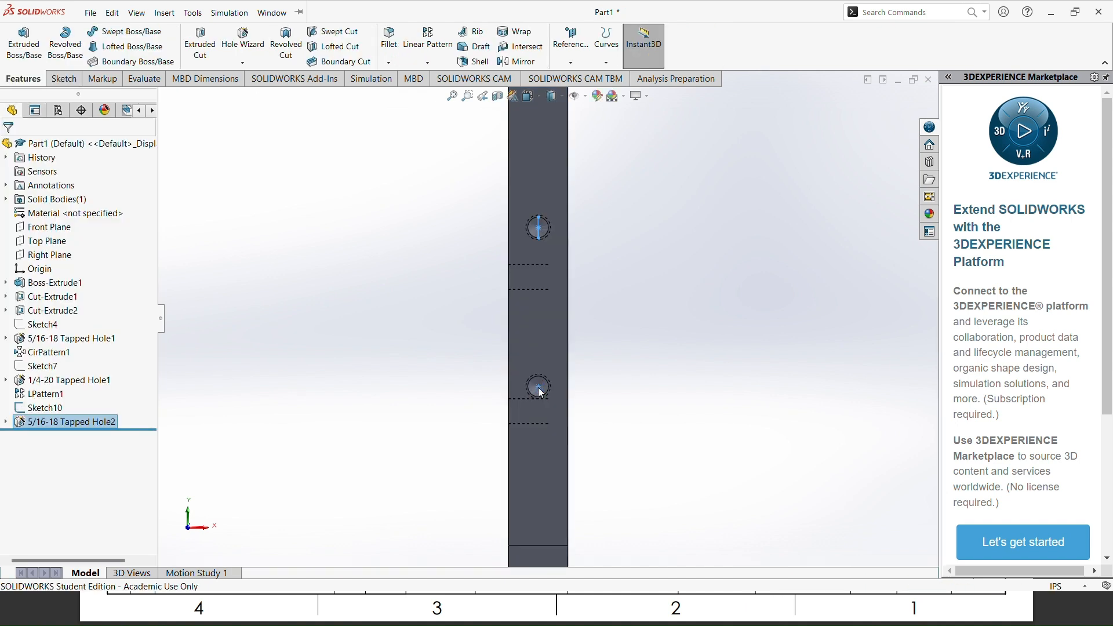
{"action": "middle_click_drag", "start_coordinate": [633, 376], "coordinate": [579, 378]}
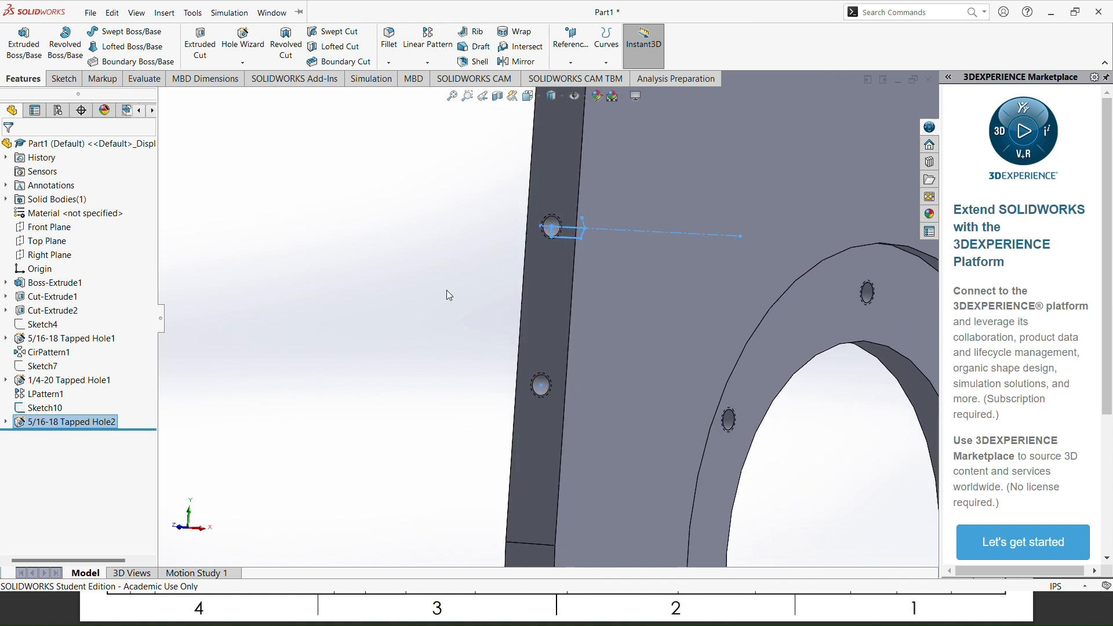
{"action": "left_click", "coordinate": [446, 290]}
{"action": "scroll", "coordinate": [529, 263], "scroll_direction": "down", "scroll_amount": 4}
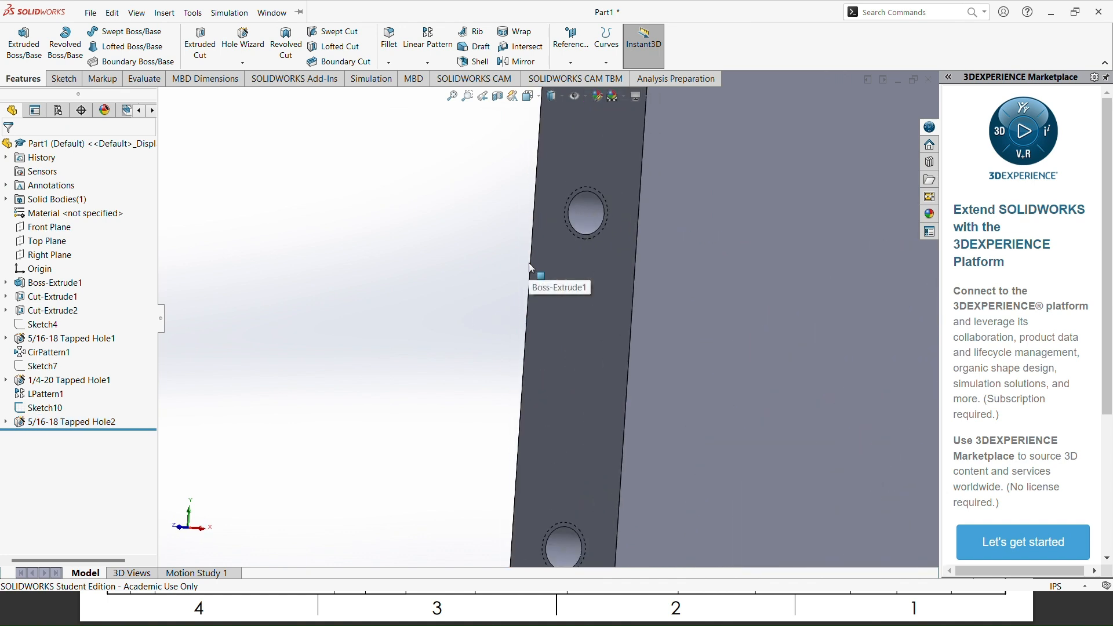
Step: Inspect the side-face tapped holes on the plate and compare them with the side-hole layout of item 1 in the reference drawing
{"action": "scroll", "coordinate": [529, 262], "scroll_direction": "up", "scroll_amount": 4}
{"action": "scroll", "coordinate": [529, 263], "scroll_direction": "up", "scroll_amount": 4}
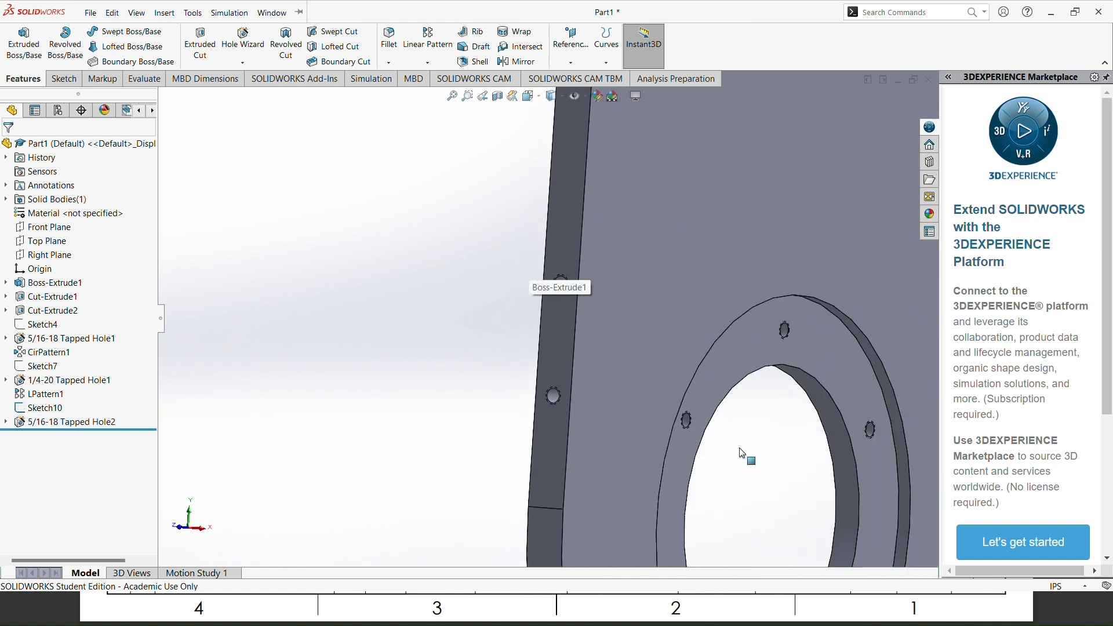
{"action": "scroll", "coordinate": [825, 412], "scroll_direction": "up", "scroll_amount": 2}
{"action": "middle_click_drag", "start_coordinate": [842, 399], "coordinate": [738, 435]}
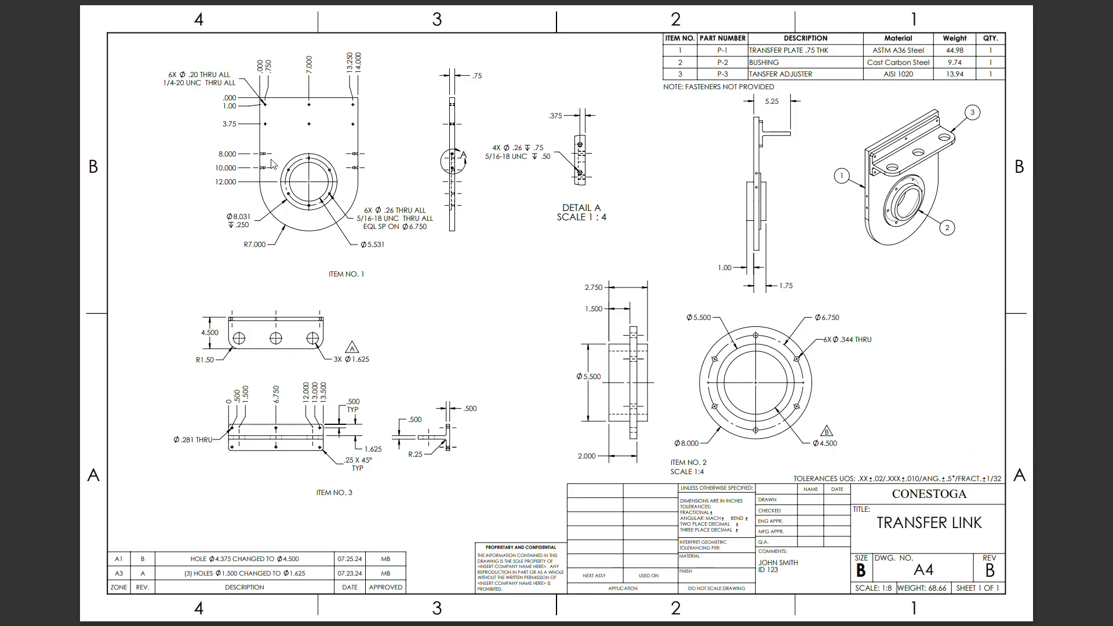
{"action": "key", "text": "alt+Tab"}
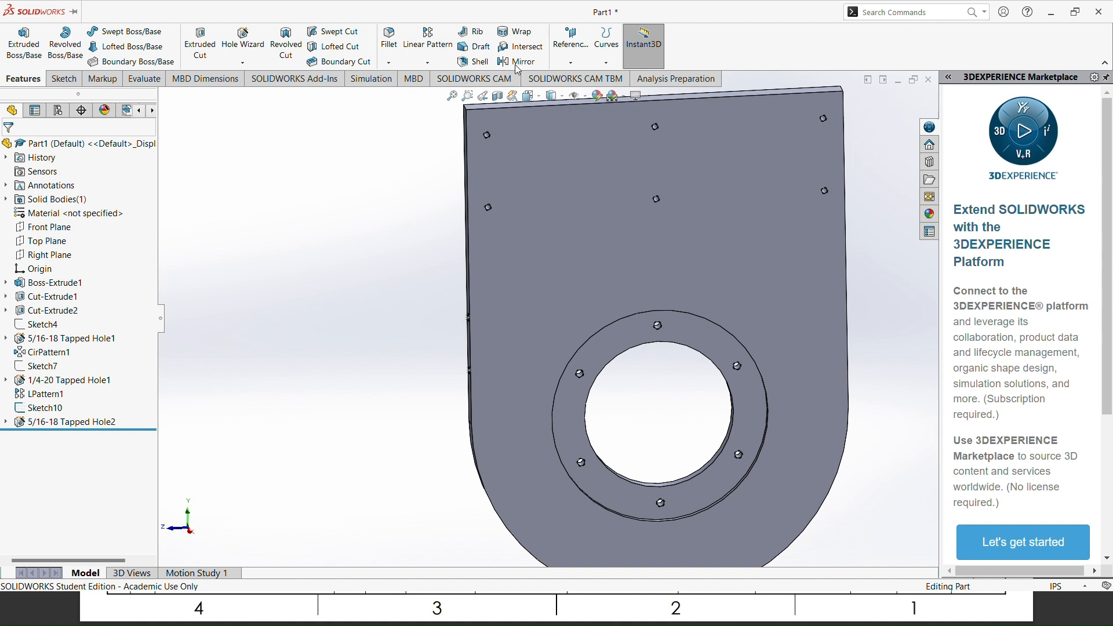
{"action": "middle_click_drag", "start_coordinate": [377, 242], "coordinate": [423, 224]}
{"action": "key", "text": "f"}
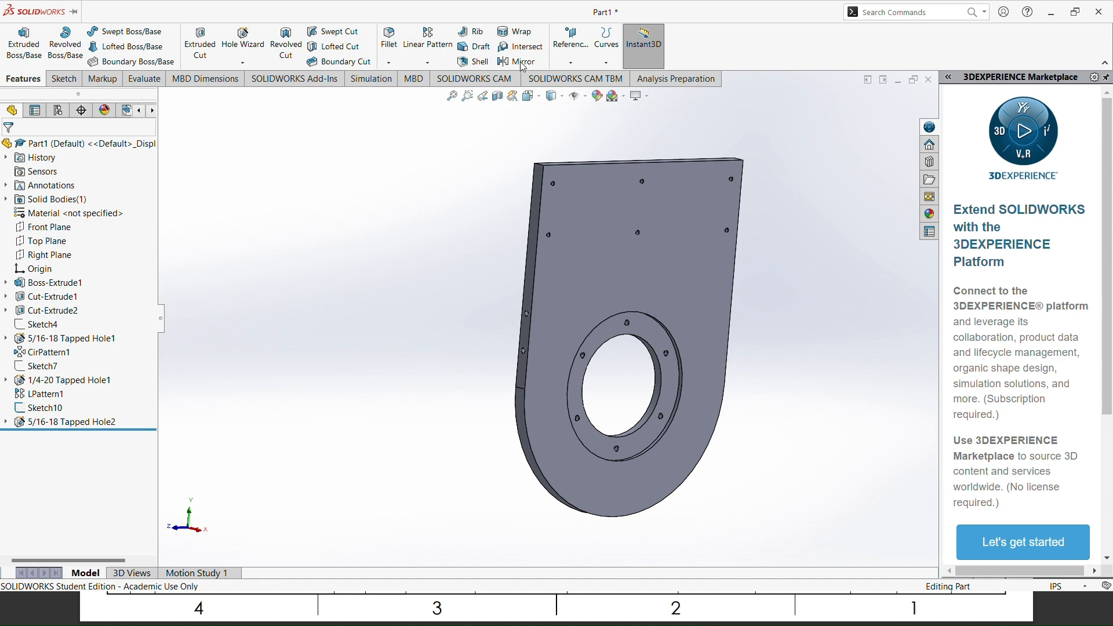
Step: Mirror the 5/16-18 side-face tapped holes about the Front Plane onto the opposite side face and show the part in isometric view
{"action": "left_click", "coordinate": [524, 64]}
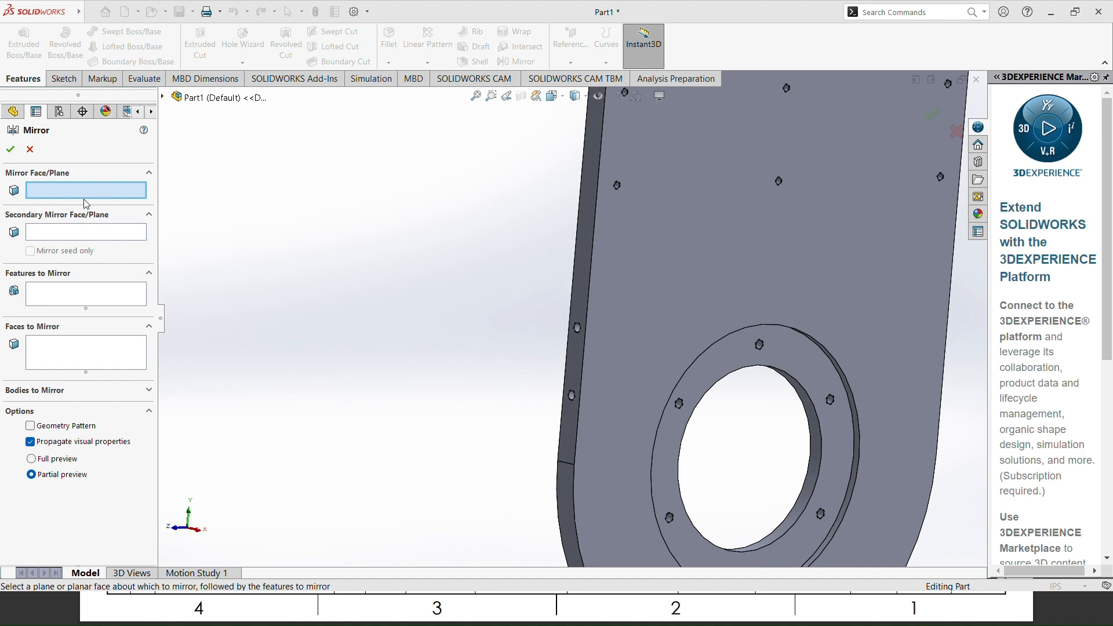
{"action": "scroll", "coordinate": [302, 198], "scroll_direction": "up", "scroll_amount": 1}
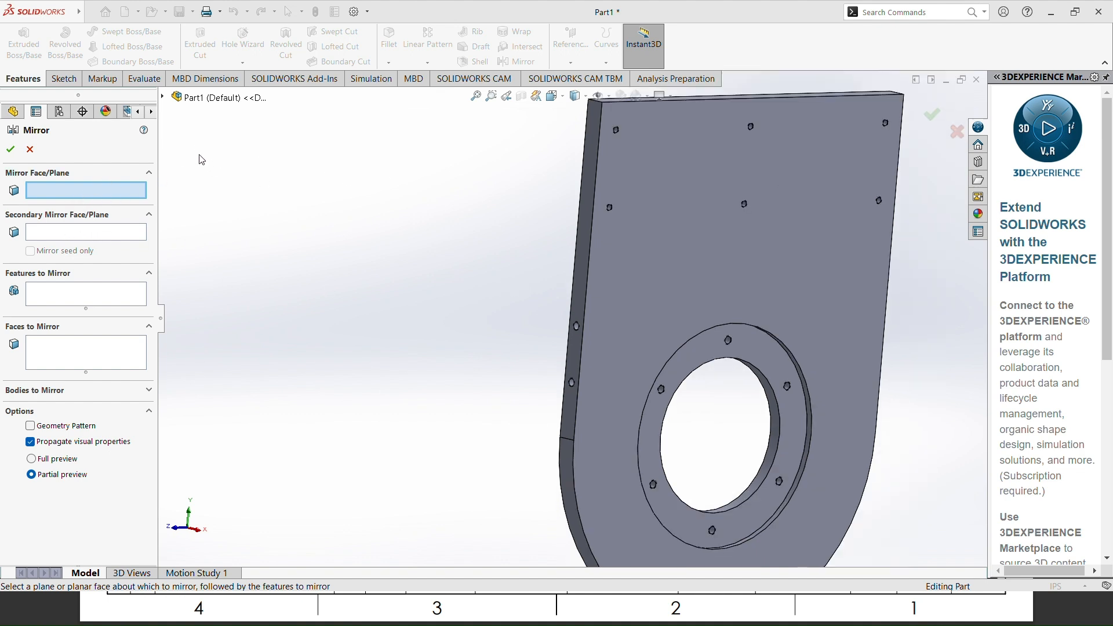
{"action": "left_click", "coordinate": [164, 99]}
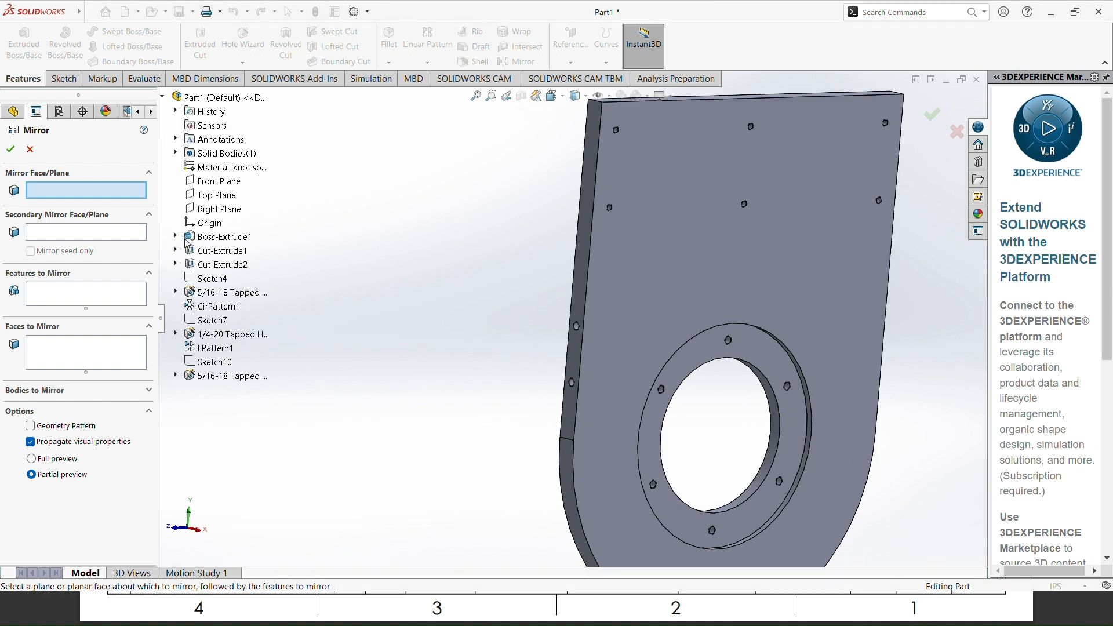
{"action": "left_click", "coordinate": [223, 184]}
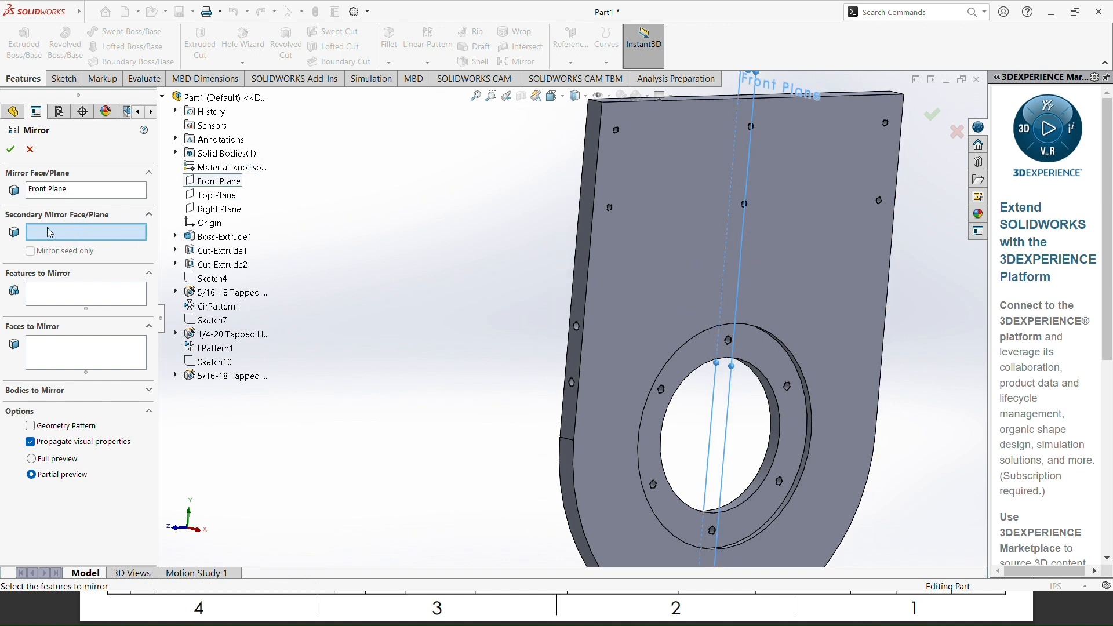
{"action": "left_click", "coordinate": [47, 295]}
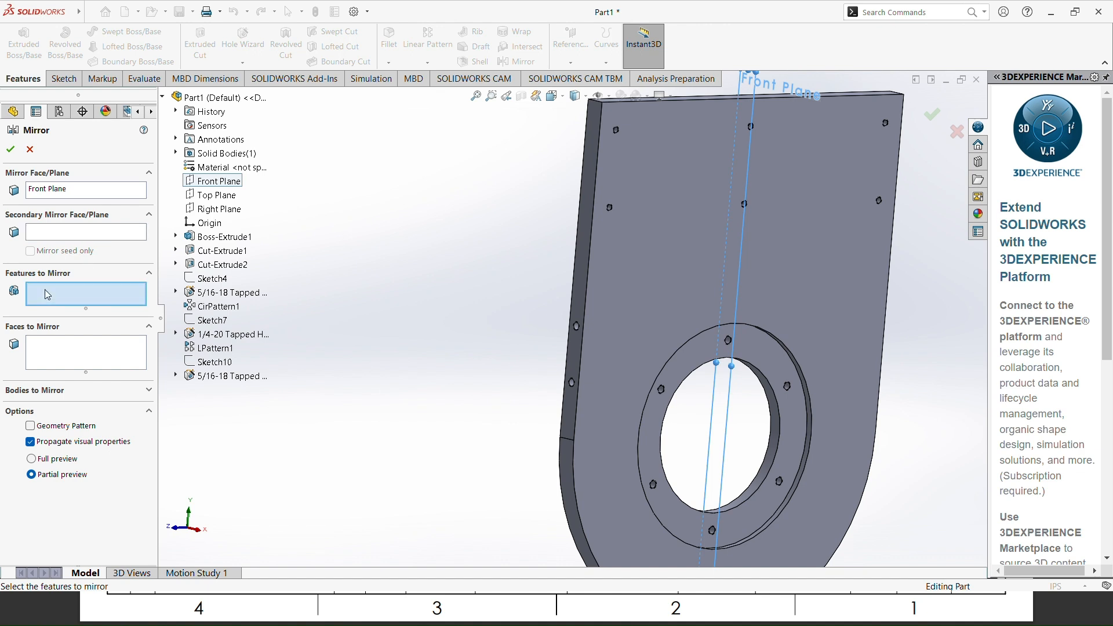
{"action": "left_click", "coordinate": [244, 380]}
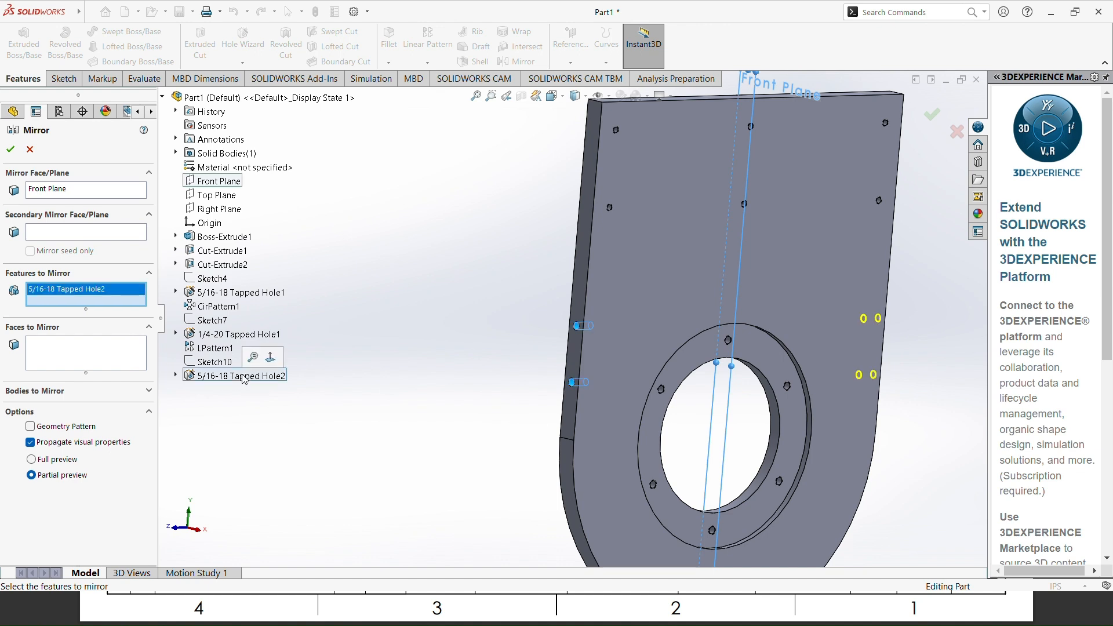
{"action": "middle_click_drag", "start_coordinate": [916, 386], "coordinate": [541, 311]}
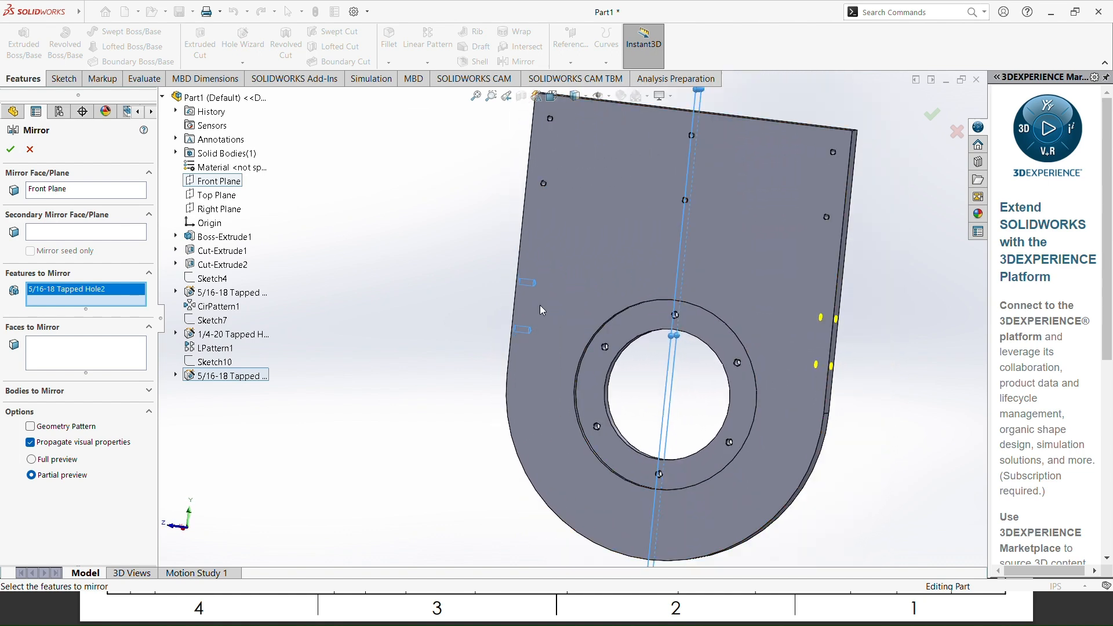
{"action": "left_click", "coordinate": [10, 149]}
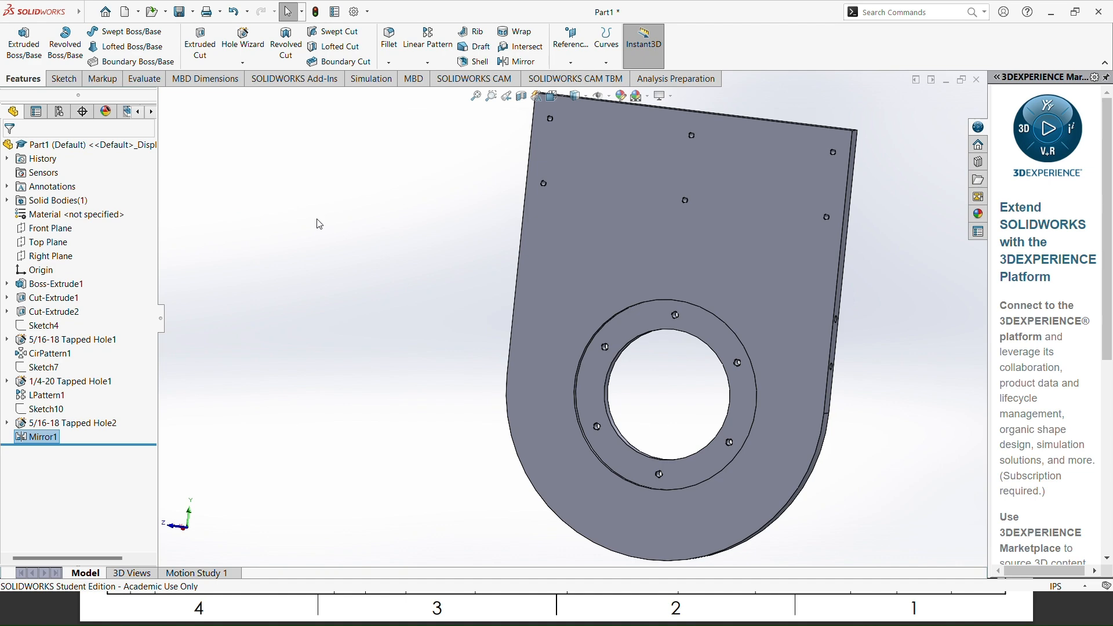
{"action": "key", "text": "ctrl+7"}
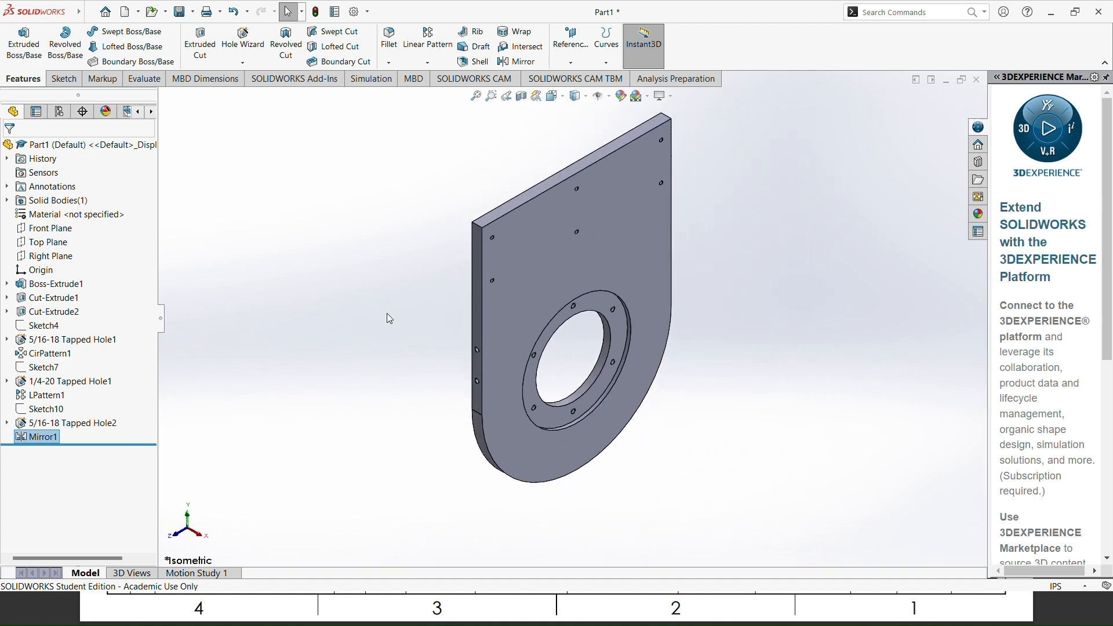
Step: Review the reference drawing for the remaining requirements of item 1 and return to the part model
{"action": "key", "text": "alt+Tab"}
{"action": "key", "text": "alt+Tab"}
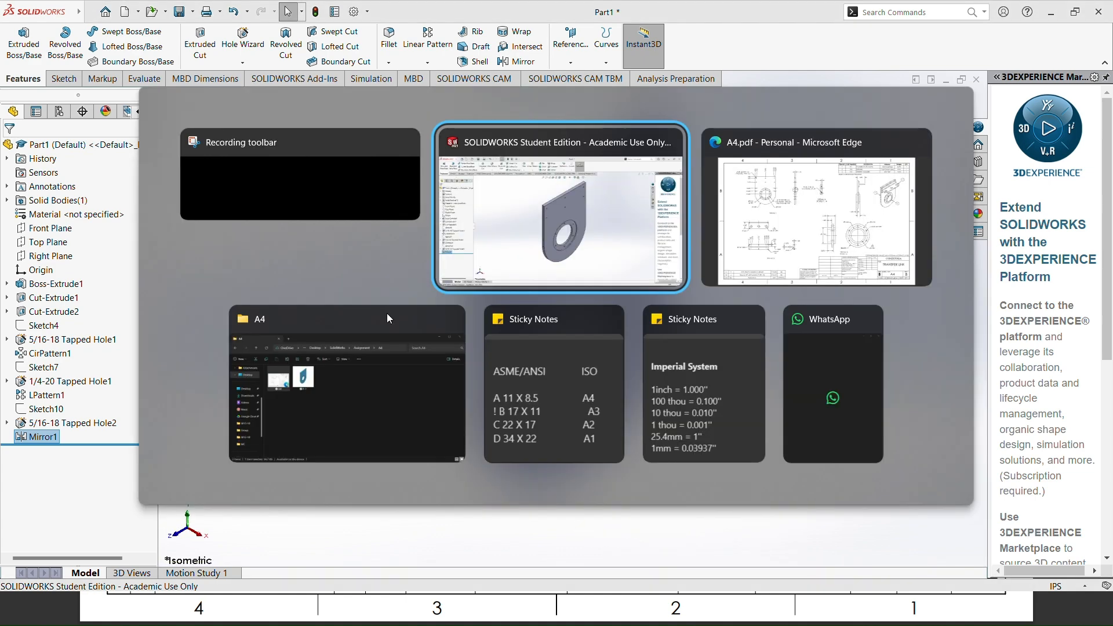
{"action": "key", "text": "alt+Tab"}
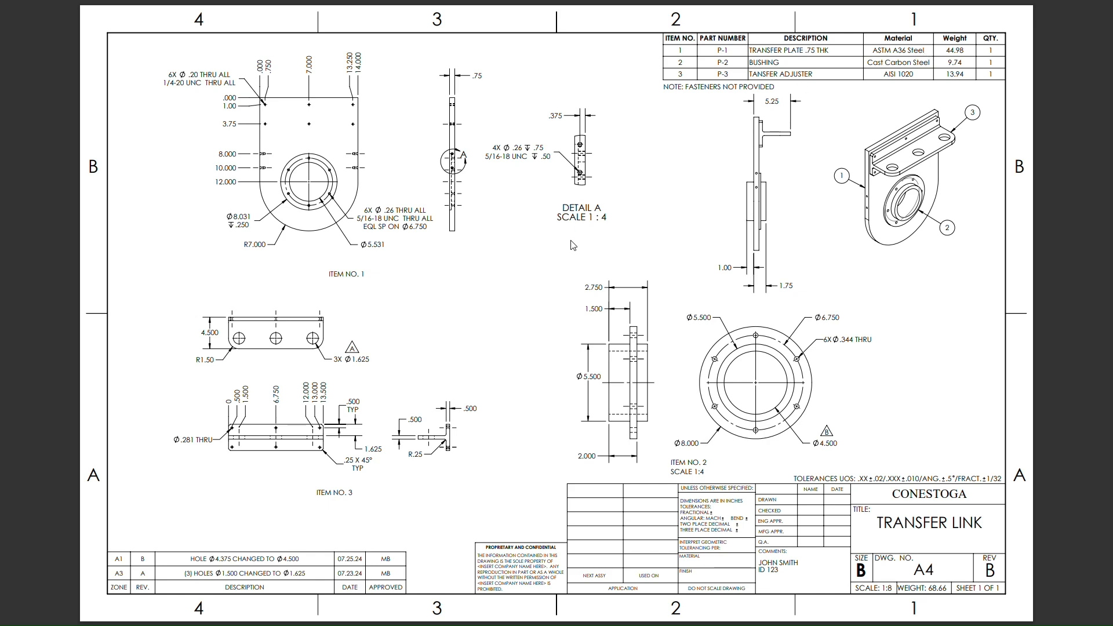
{"action": "key", "text": "alt+Tab"}
{"action": "key", "text": "alt+Tab"}
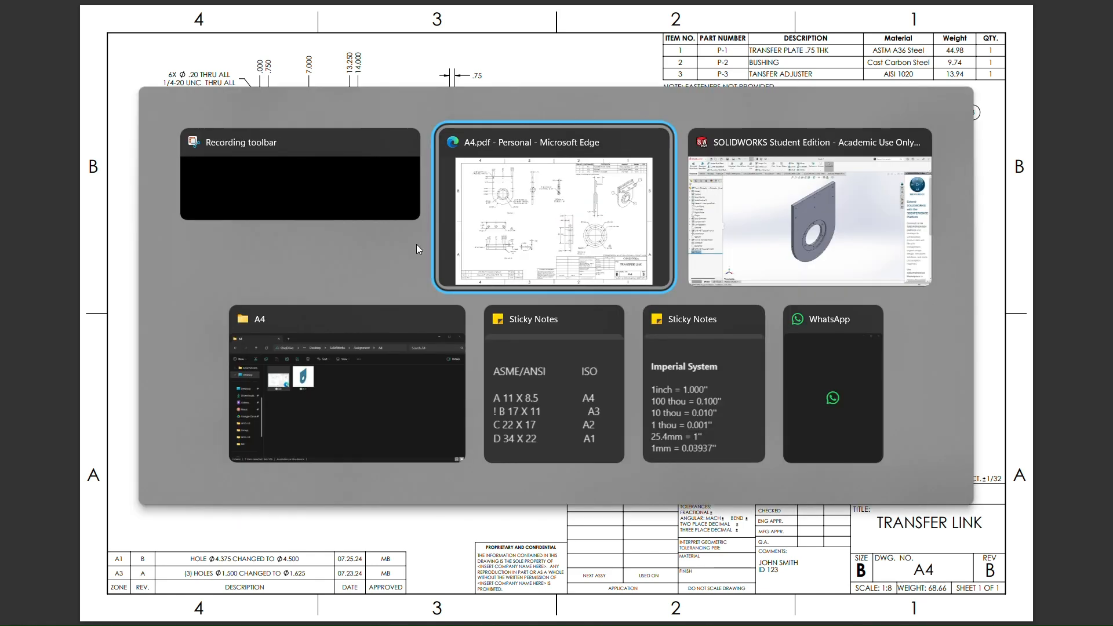
{"action": "key", "text": "alt+Tab"}
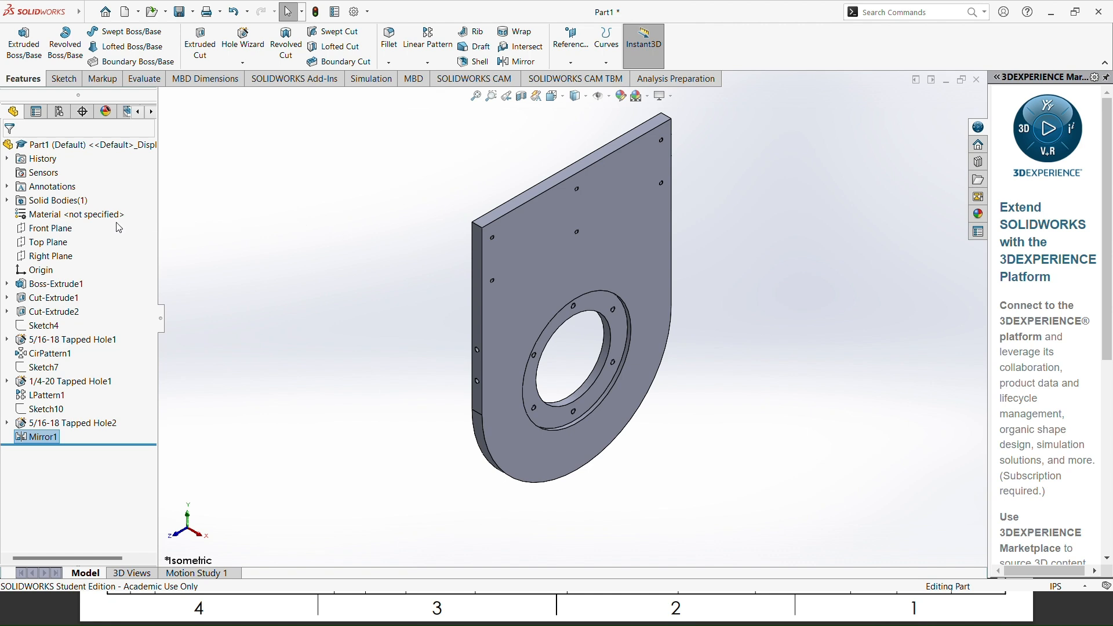
Step: Look up item 1's material in the reference drawing's parts list and apply ASTM A36 Steel to the part
{"action": "right_click", "coordinate": [88, 215]}
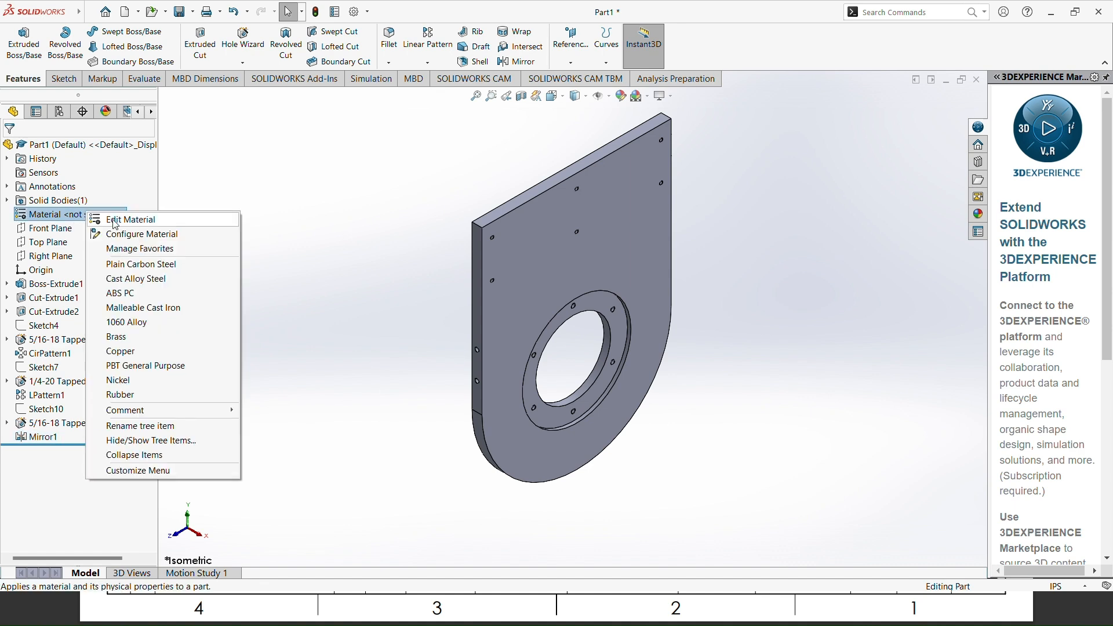
{"action": "left_click", "coordinate": [115, 226]}
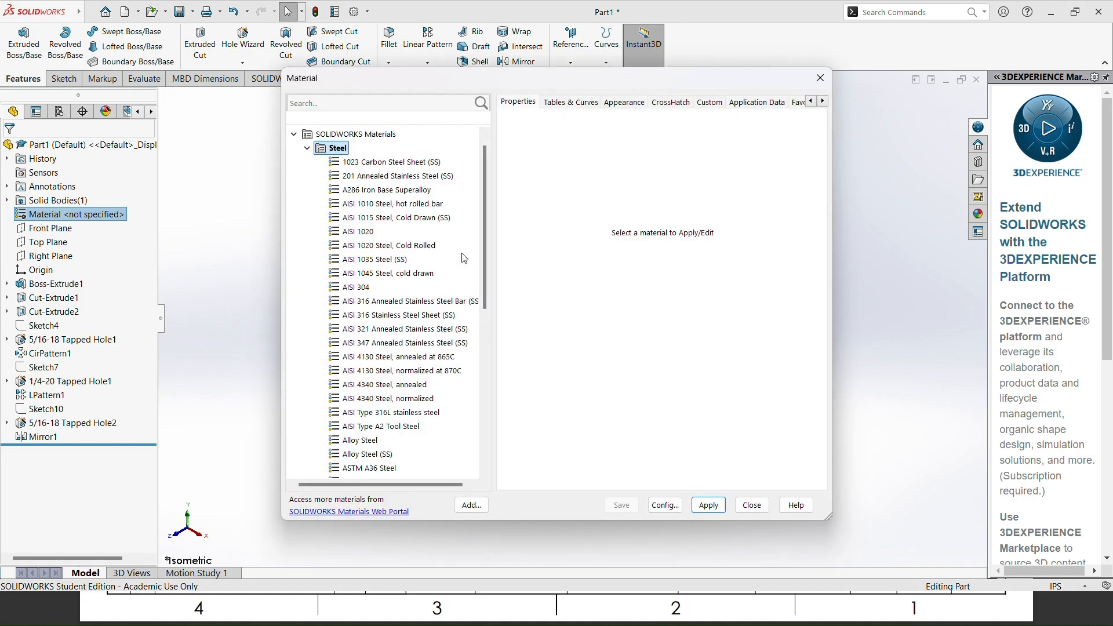
{"action": "key", "text": "alt+Tab"}
{"action": "key", "text": "alt+Tab"}
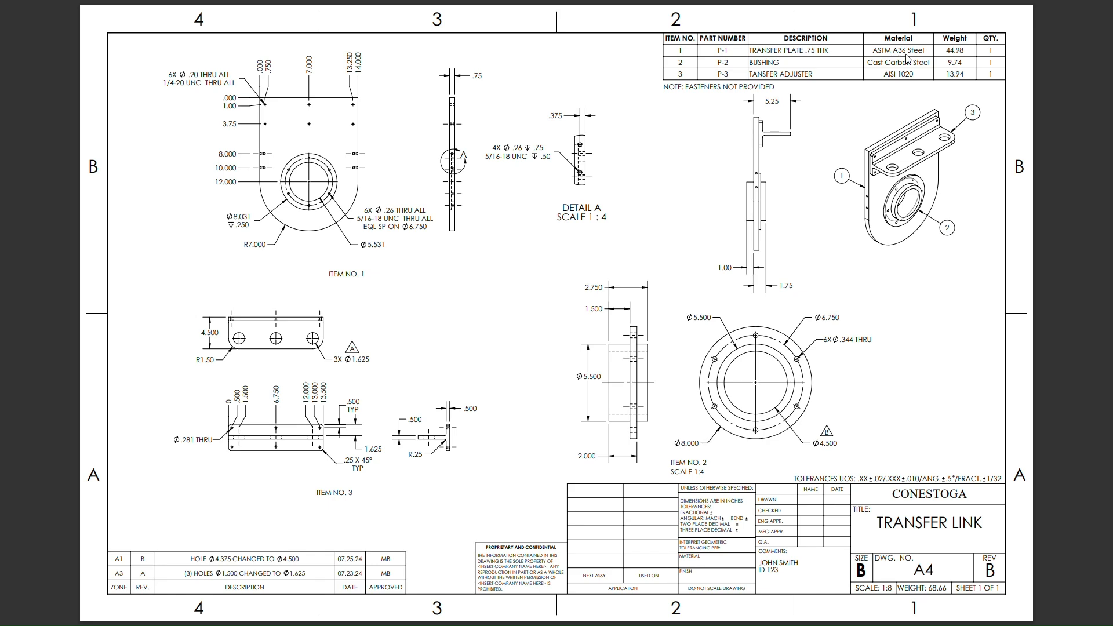
{"action": "key", "text": "alt+Tab"}
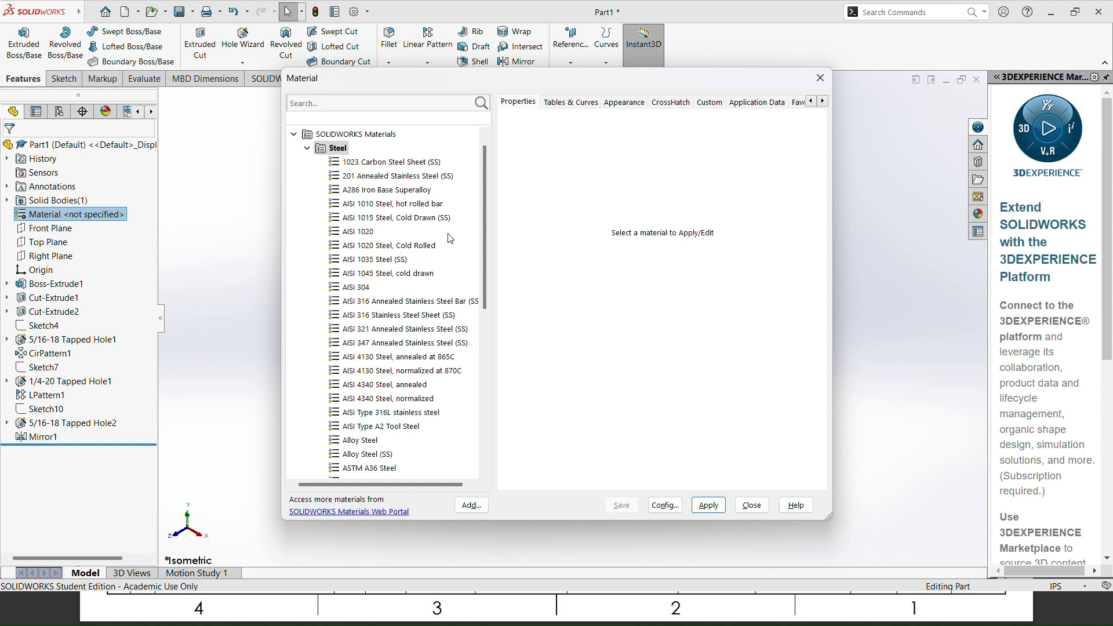
{"action": "left_click_drag", "start_coordinate": [483, 219], "coordinate": [480, 252]}
{"action": "left_click", "coordinate": [371, 413]}
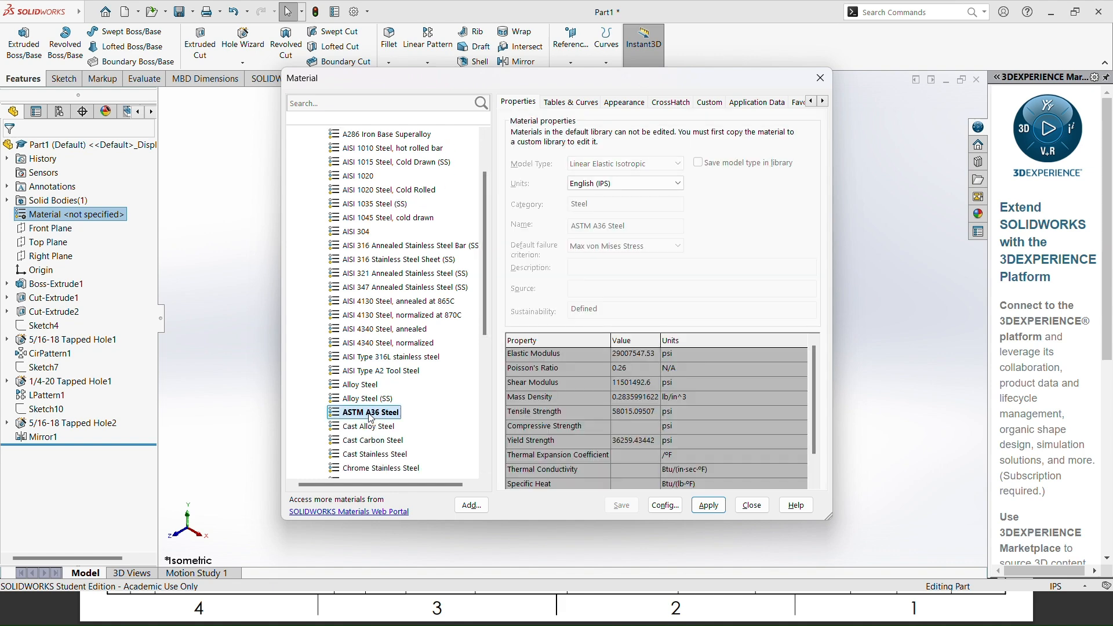
{"action": "left_click", "coordinate": [722, 506]}
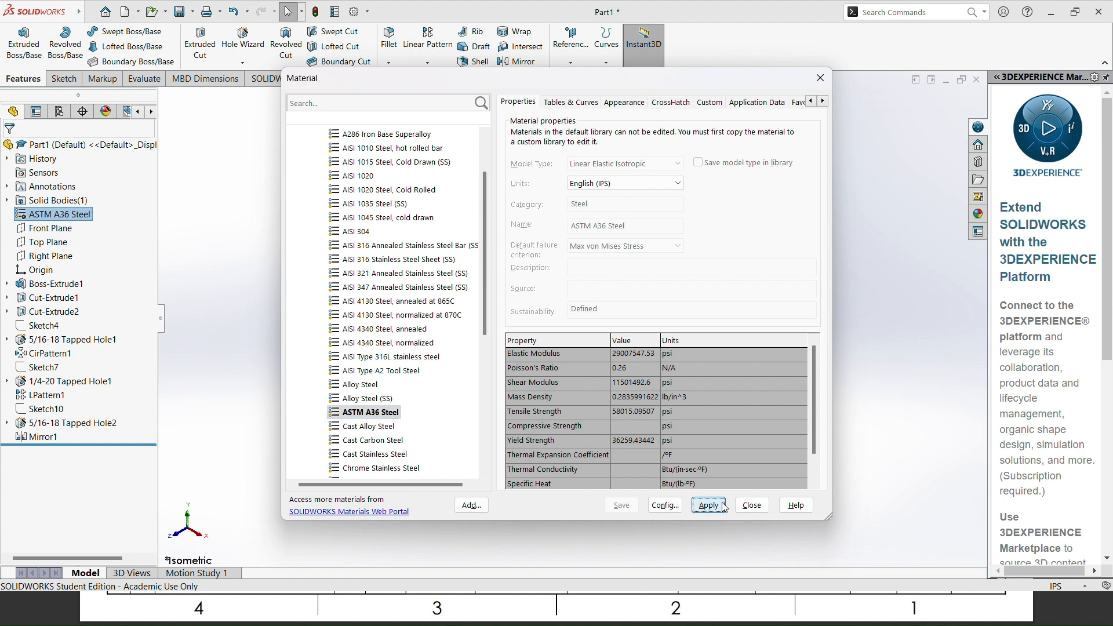
{"action": "left_click", "coordinate": [752, 505]}
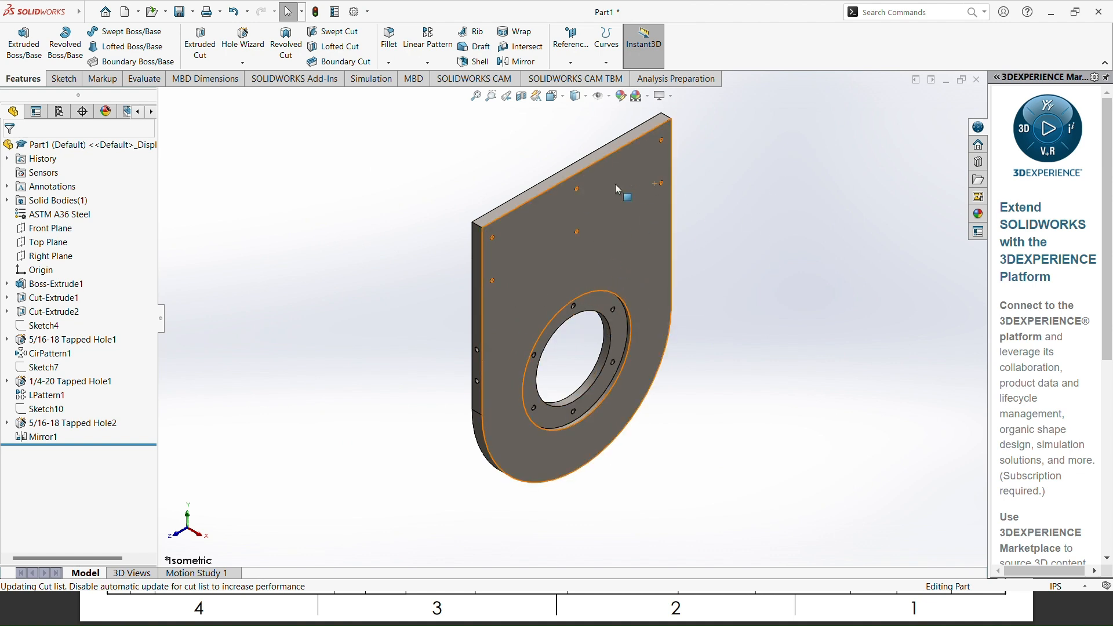
Step: Set the part's custom Description property to "TRANSFER PLATE .75 THK" as listed in the reference drawing
{"action": "left_click", "coordinate": [336, 15]}
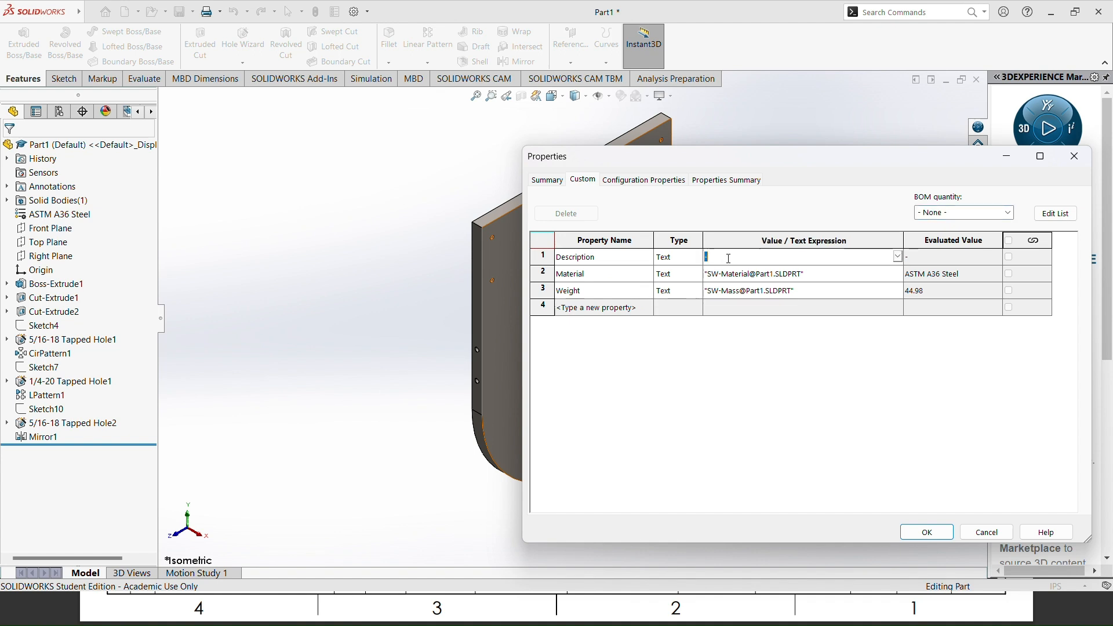
{"action": "key", "text": "alt+Tab"}
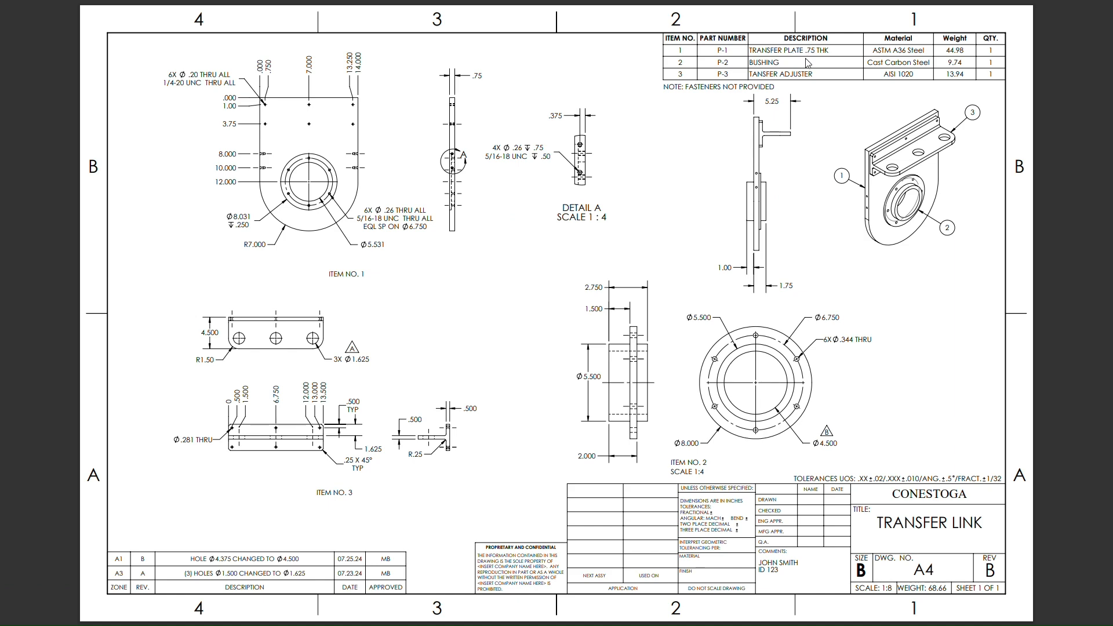
{"action": "key", "text": "alt+Tab"}
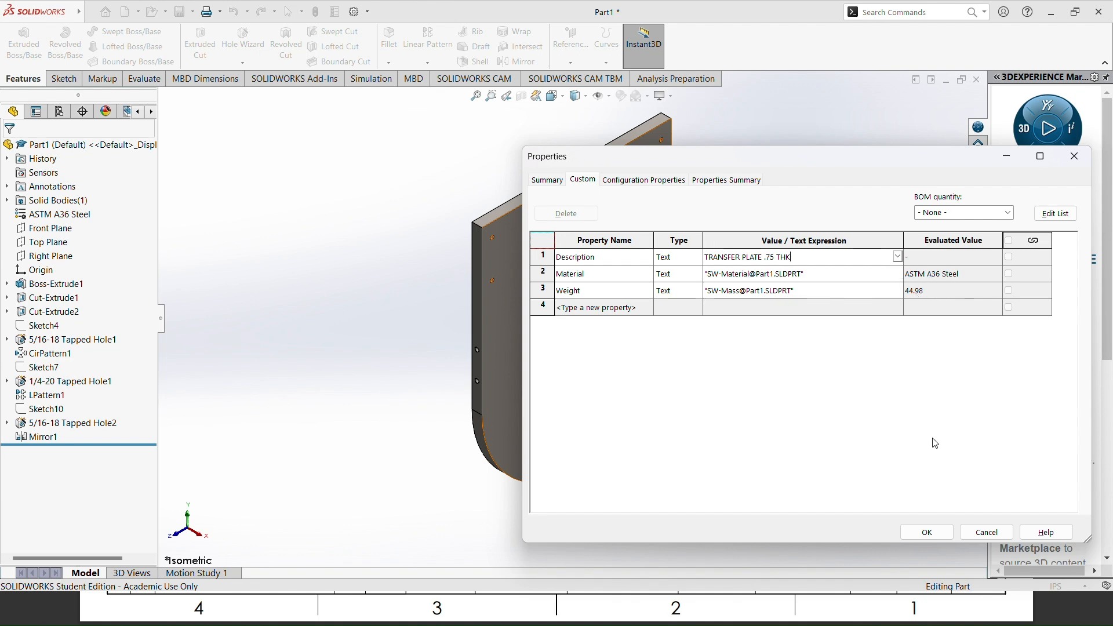
{"action": "left_click", "coordinate": [928, 531]}
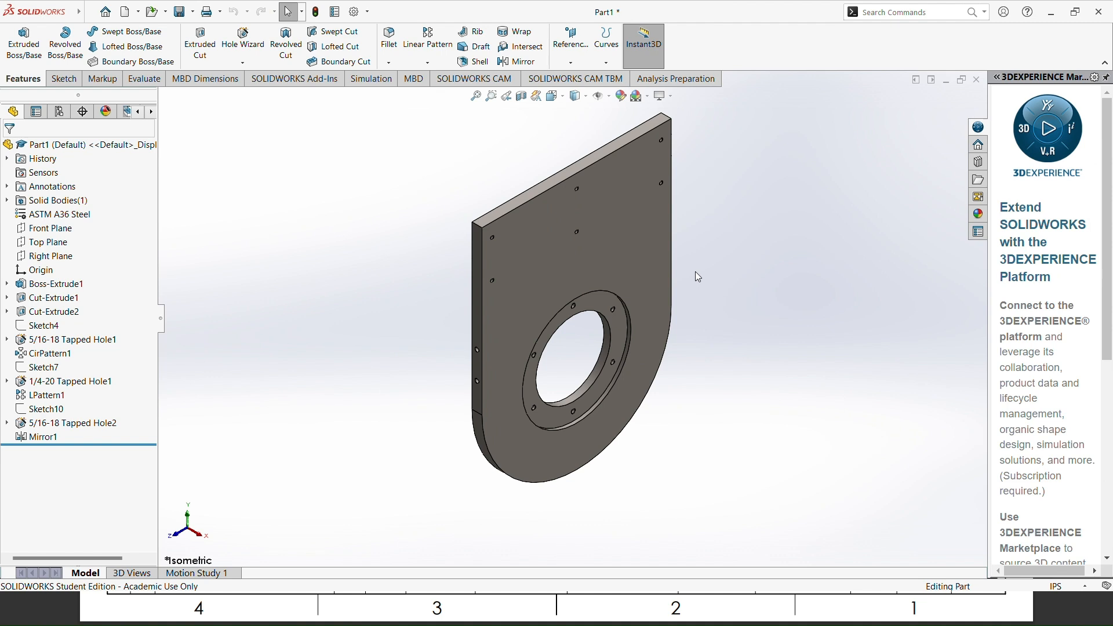